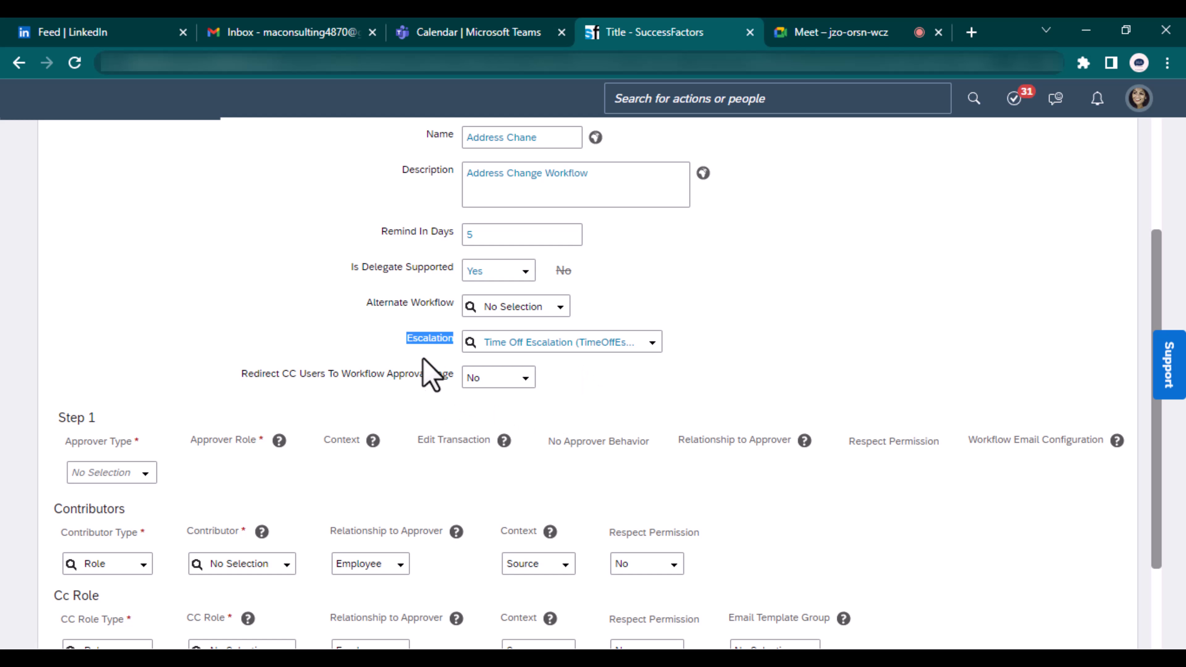
Step: Set the workflow's Step 1 approver type to Role and its approver role to Manager
scroll(469, 259, up, 4)
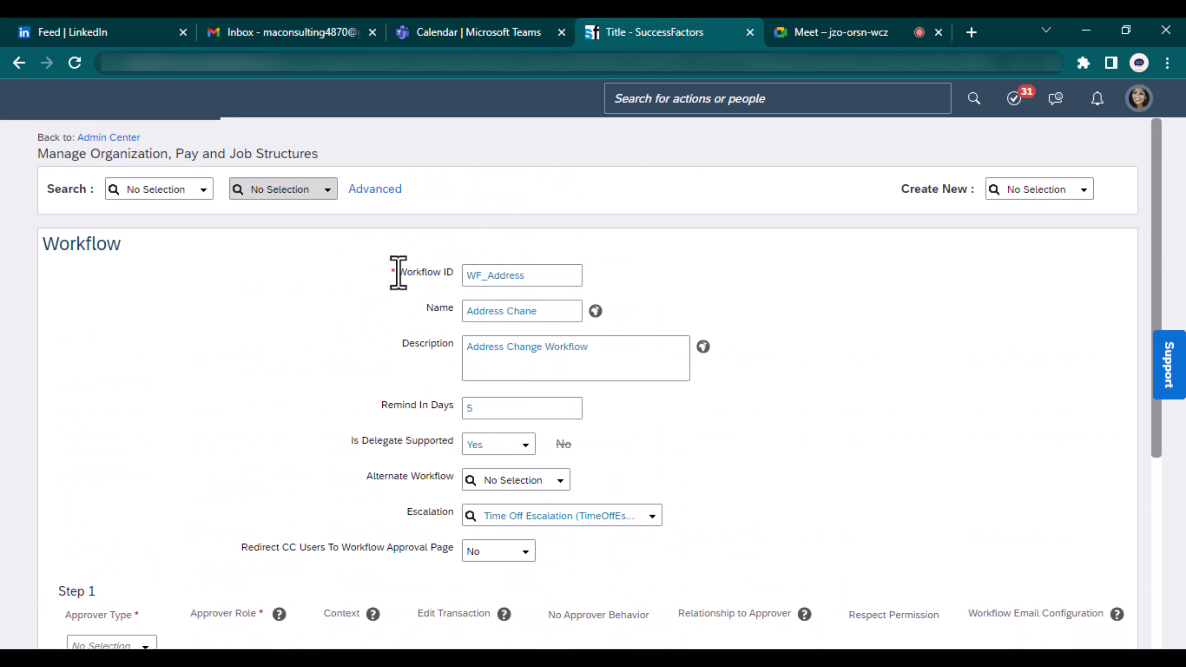
triple_click(437, 549)
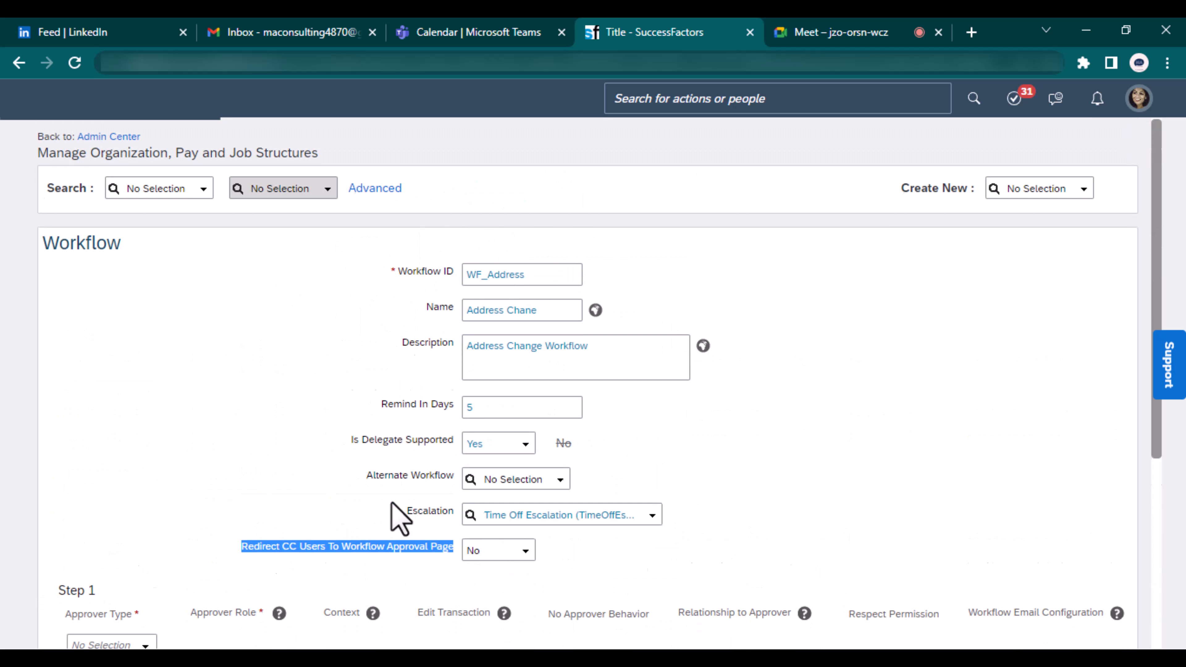
scroll(280, 504, down, 5)
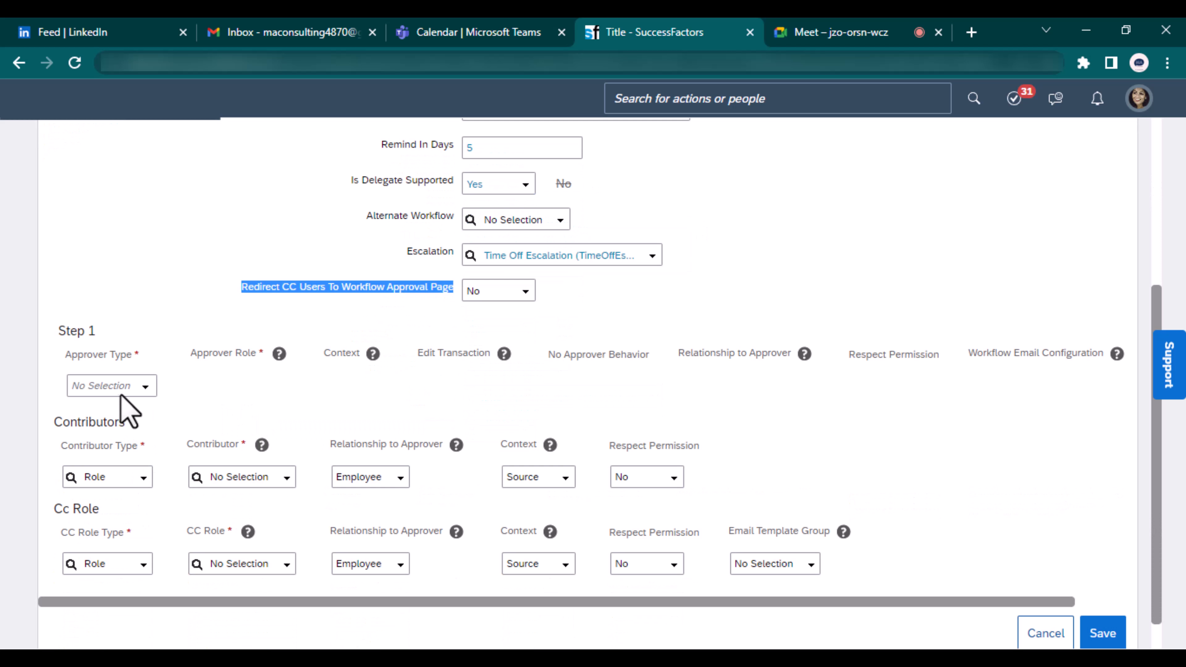
click(151, 392)
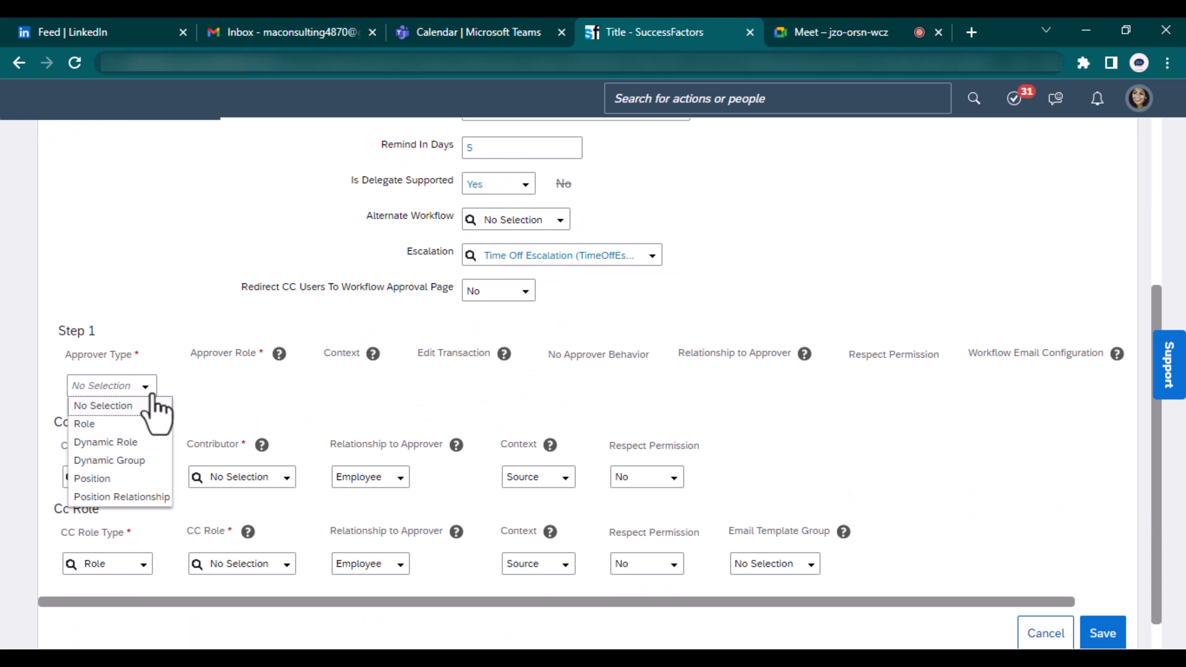
click(94, 425)
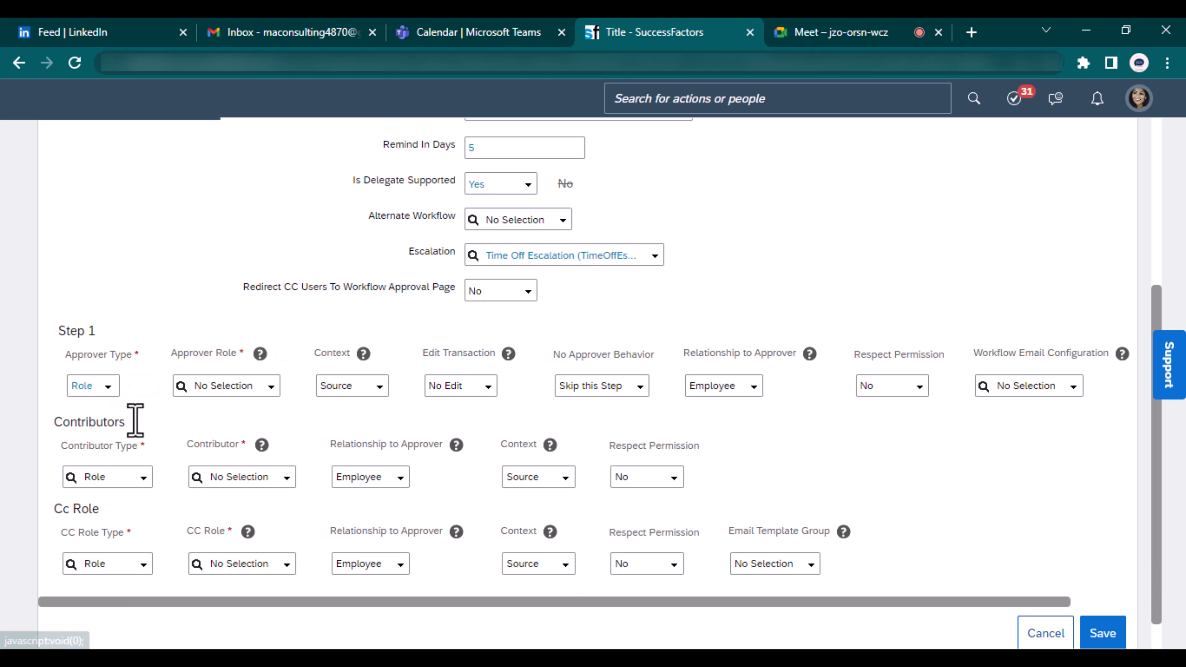
click(260, 385)
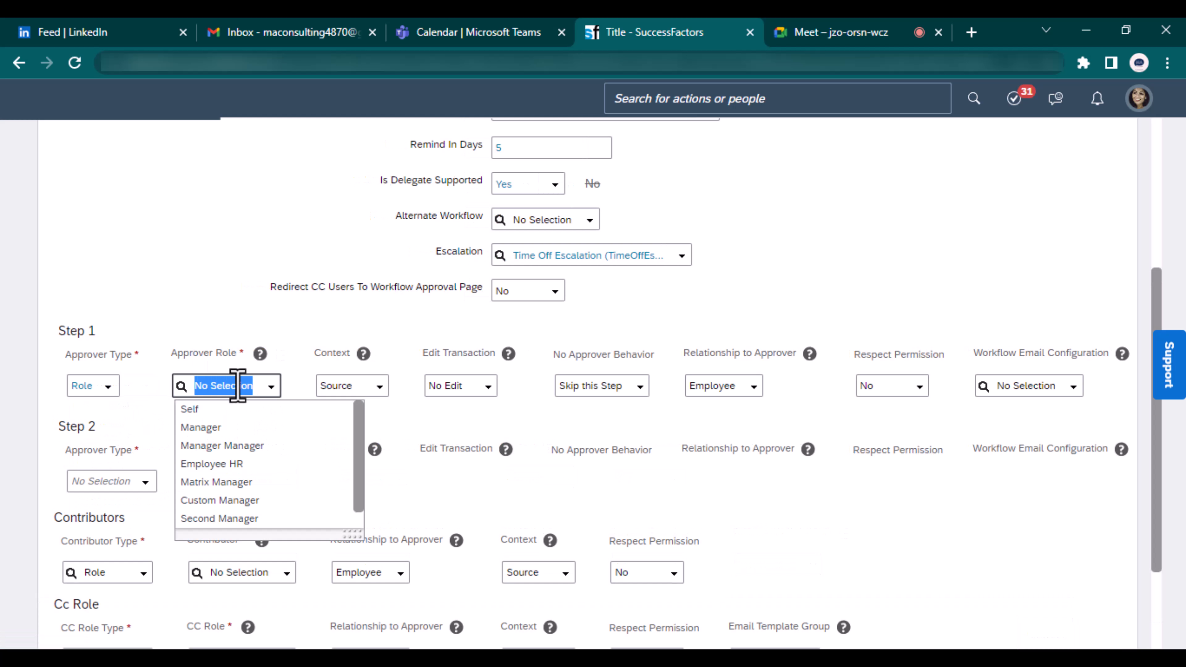
click(212, 427)
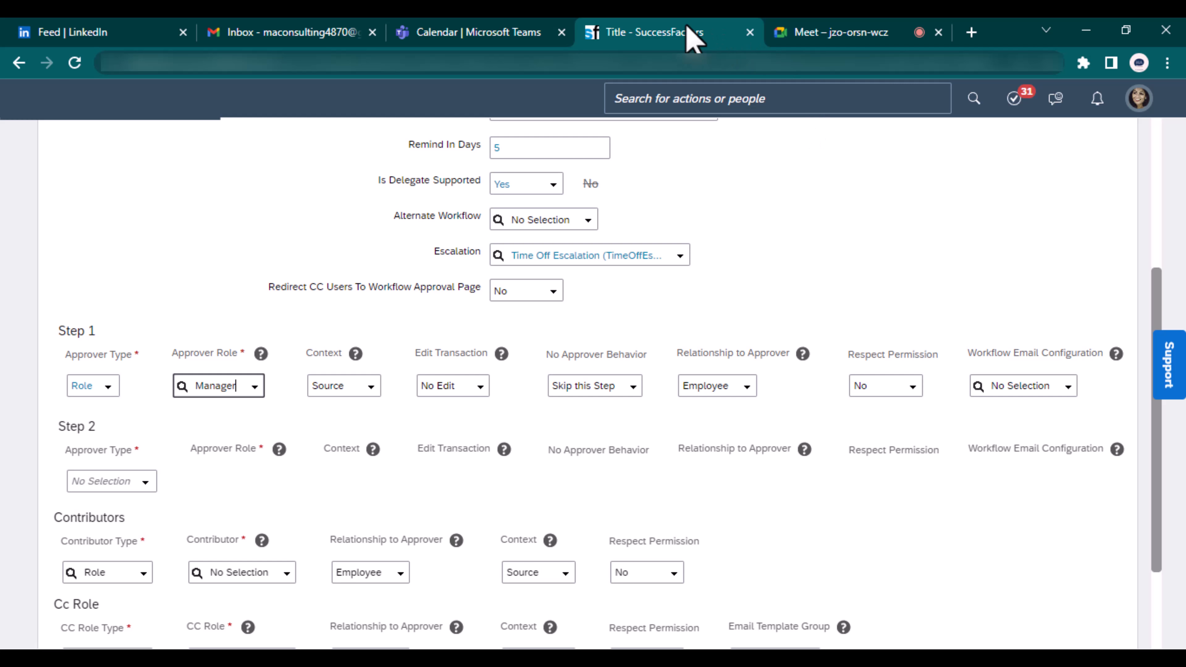
Step: Duplicate the workflow page in a new browser tab and return to the original form
right_click(690, 31)
click(728, 152)
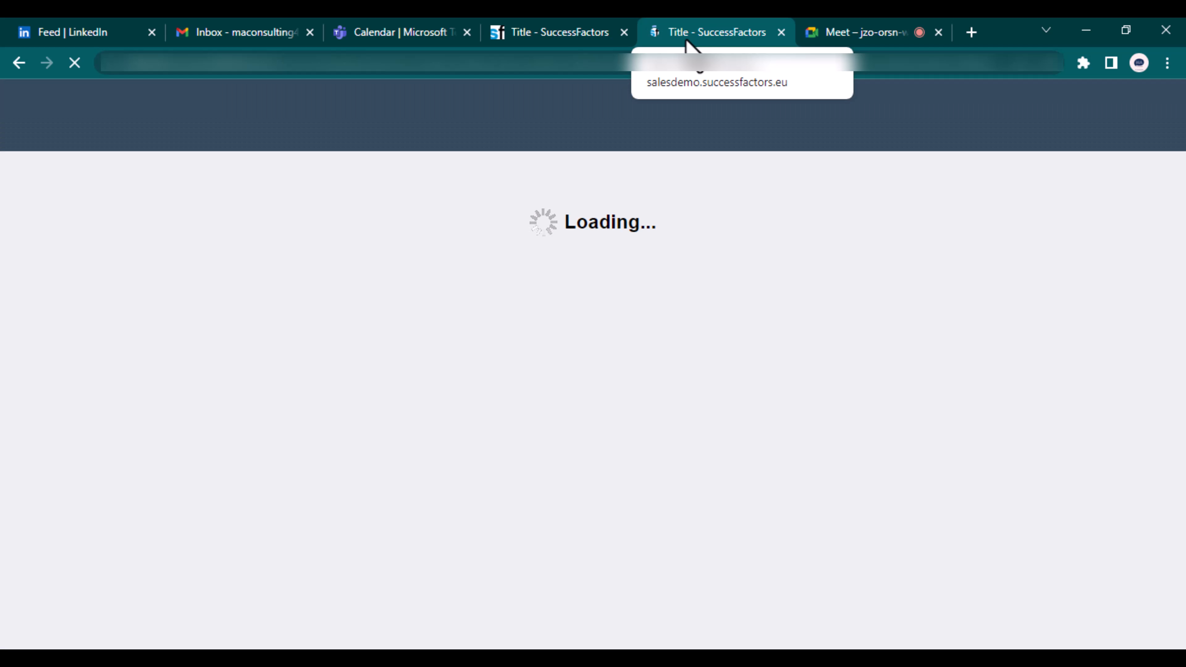
click(555, 35)
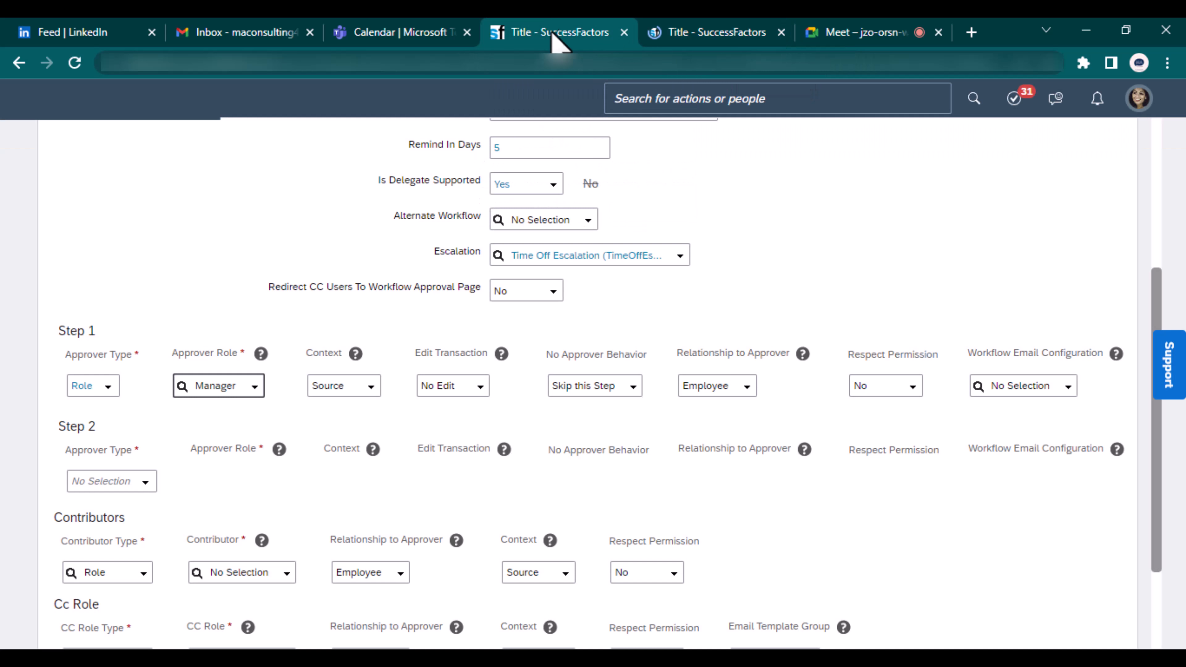
triple_click(74, 330)
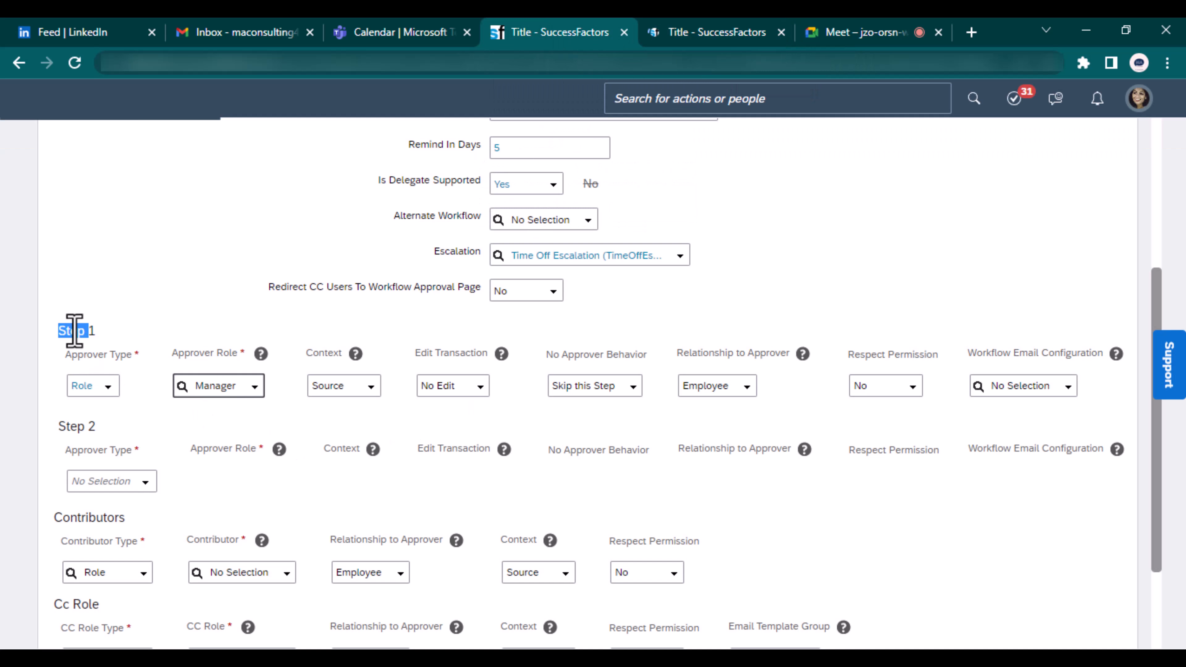
click(734, 37)
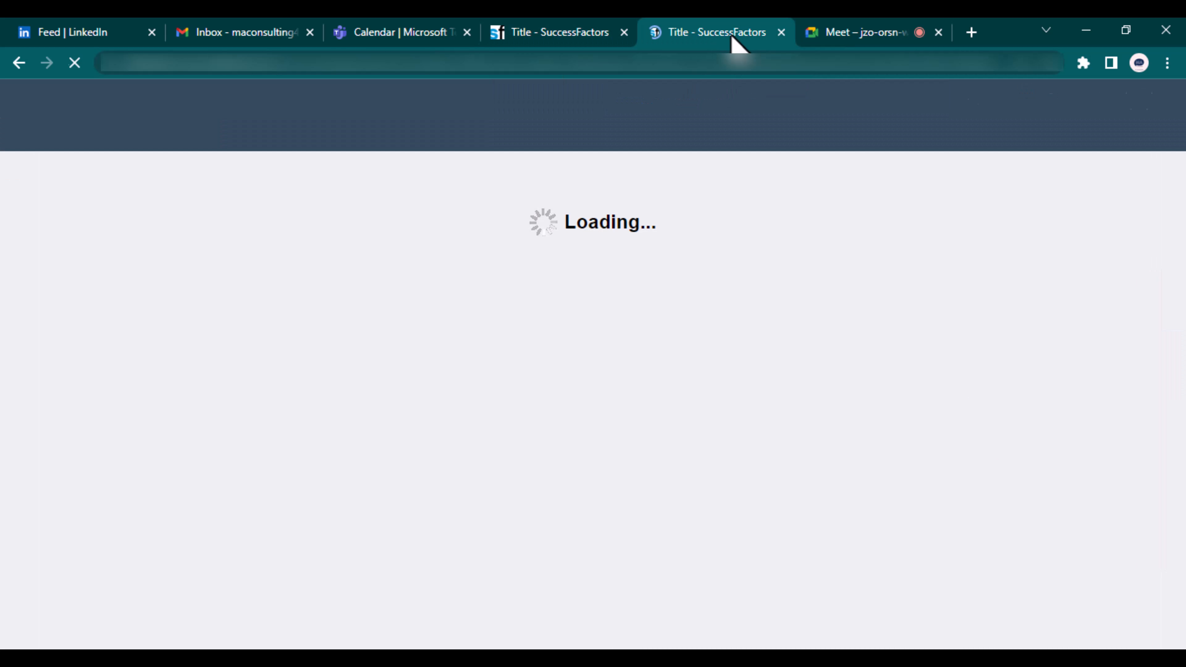
click(566, 41)
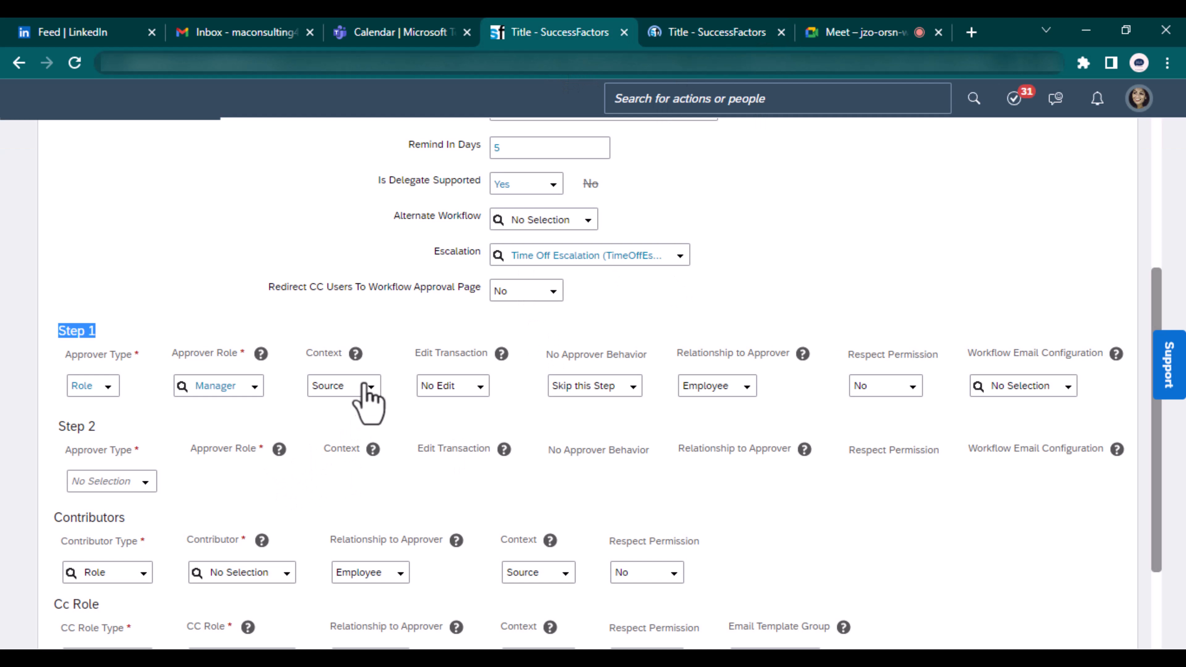
Step: Set Step 1's edit transaction to Edit without Route Change, with Skip this Step as the no approver behavior
click(476, 386)
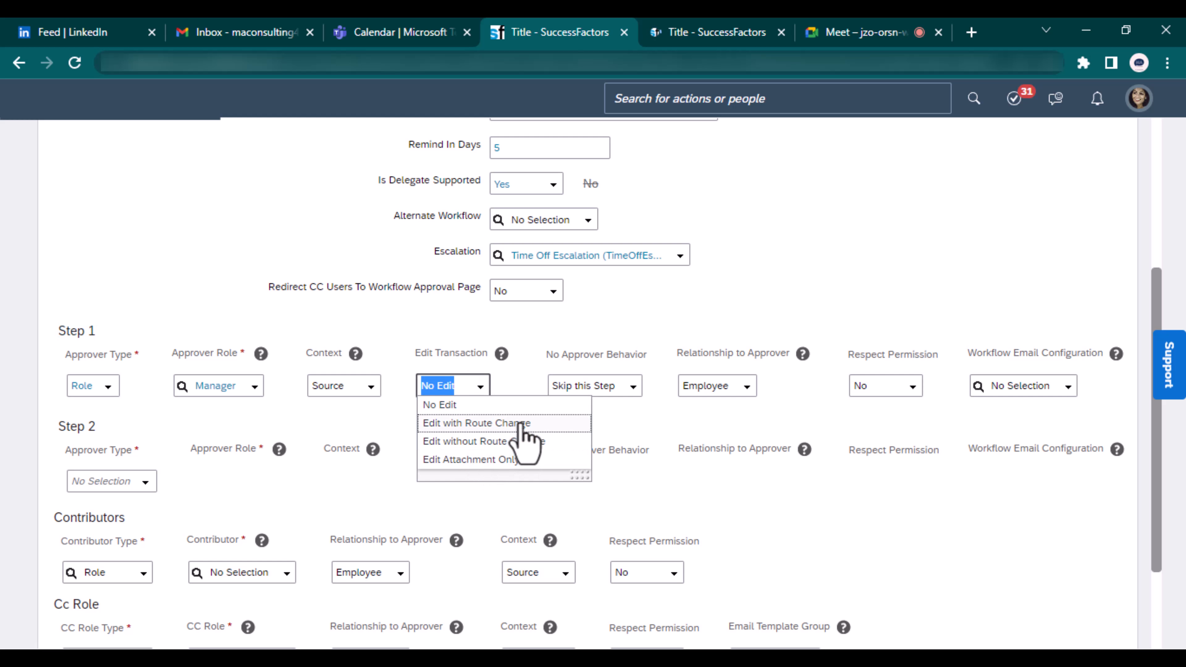
click(512, 442)
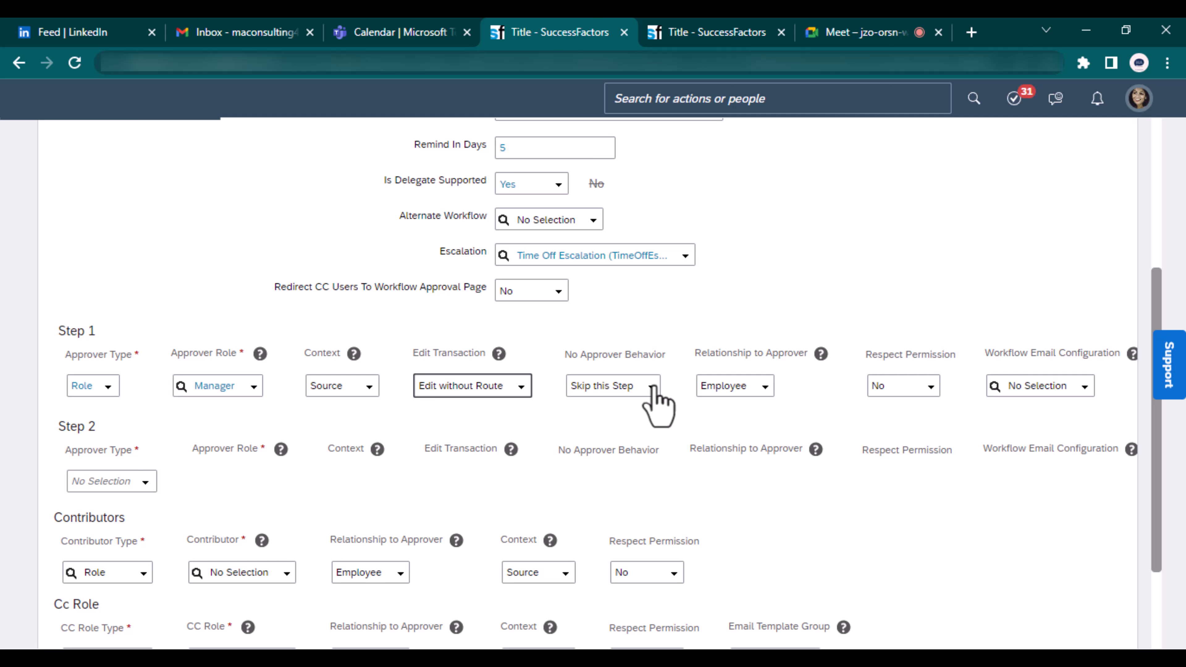
click(652, 386)
click(649, 400)
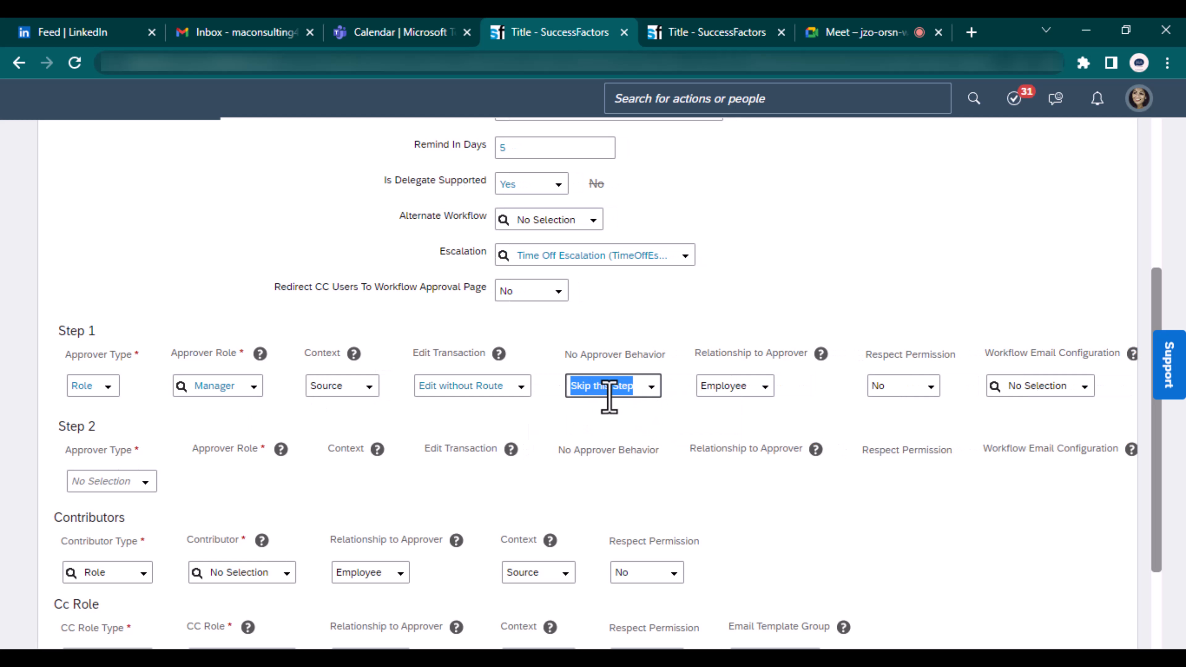
Step: Set Step 1's relationship to approver to Employee and its respect permission to Yes
click(765, 387)
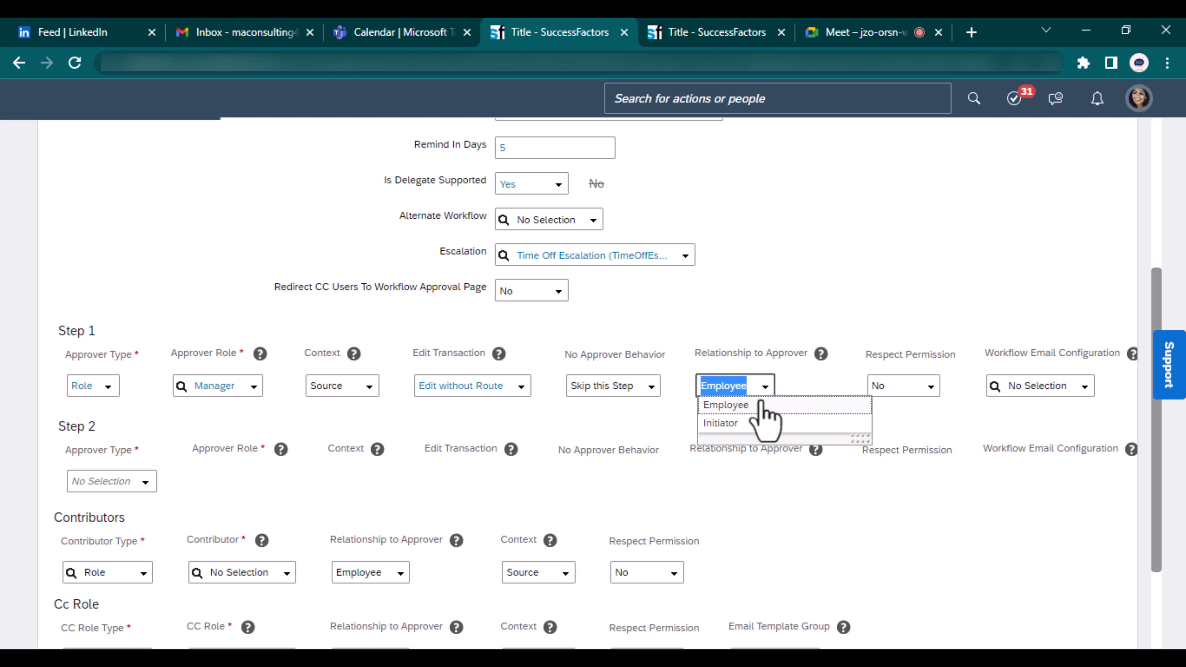
click(760, 402)
click(944, 394)
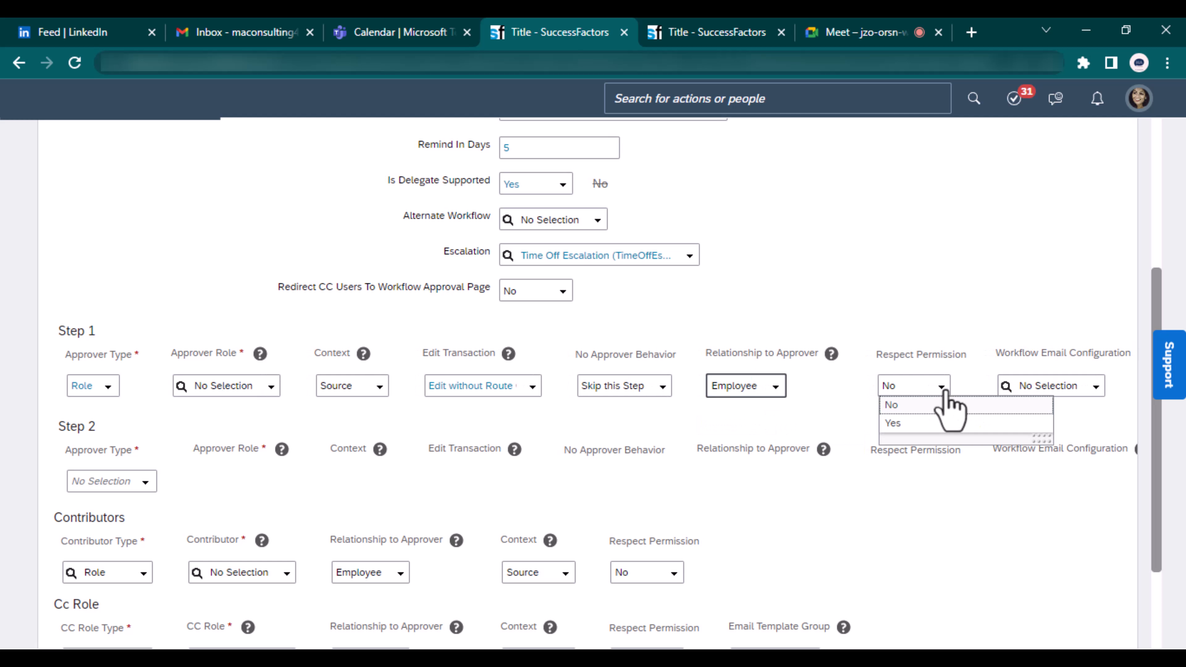
click(916, 425)
Step: Search for the employee by name in the duplicated tab, open their profile, and return to the workflow form
click(727, 34)
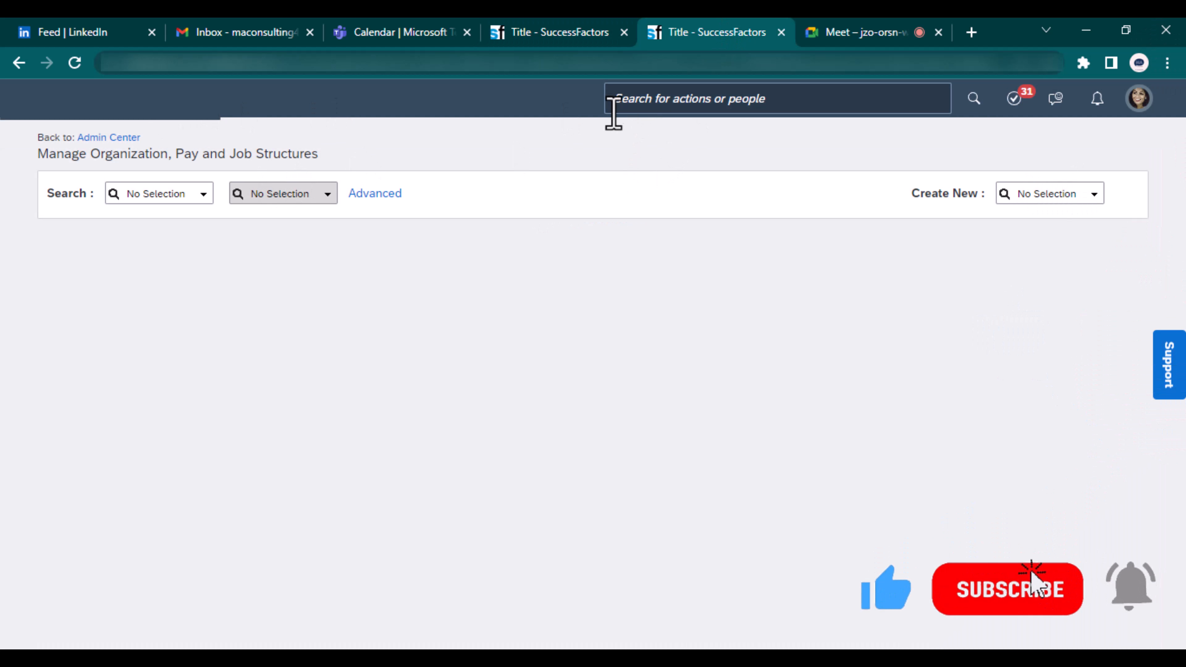
click(664, 108)
text(alexc)
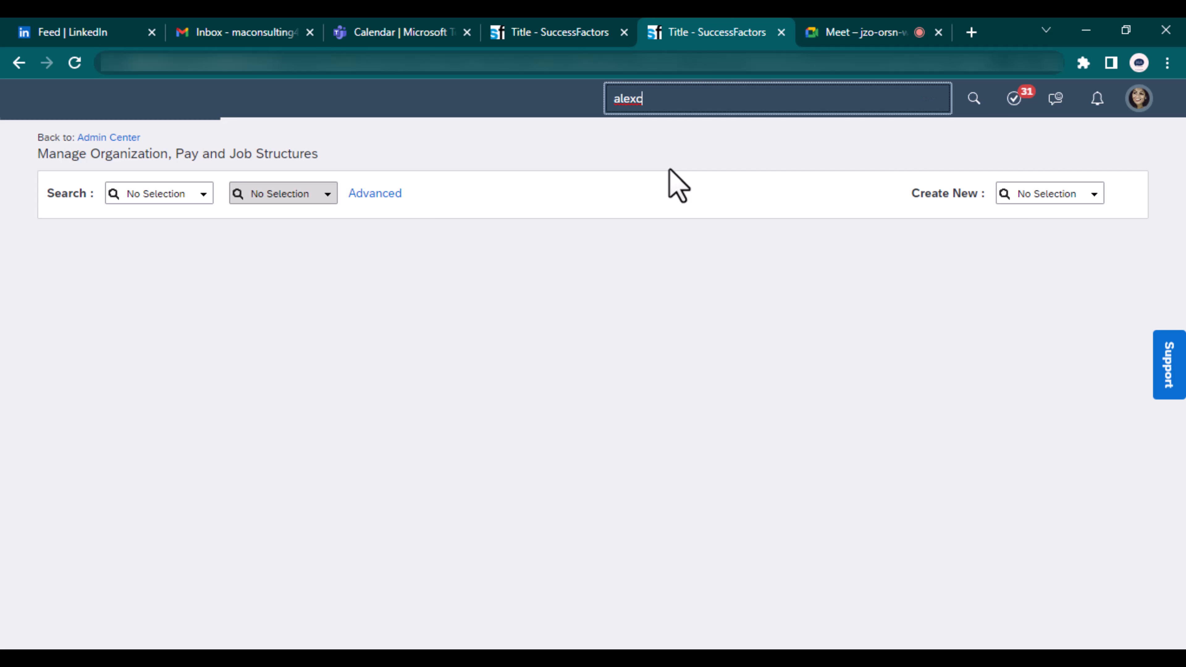
click(677, 185)
click(522, 34)
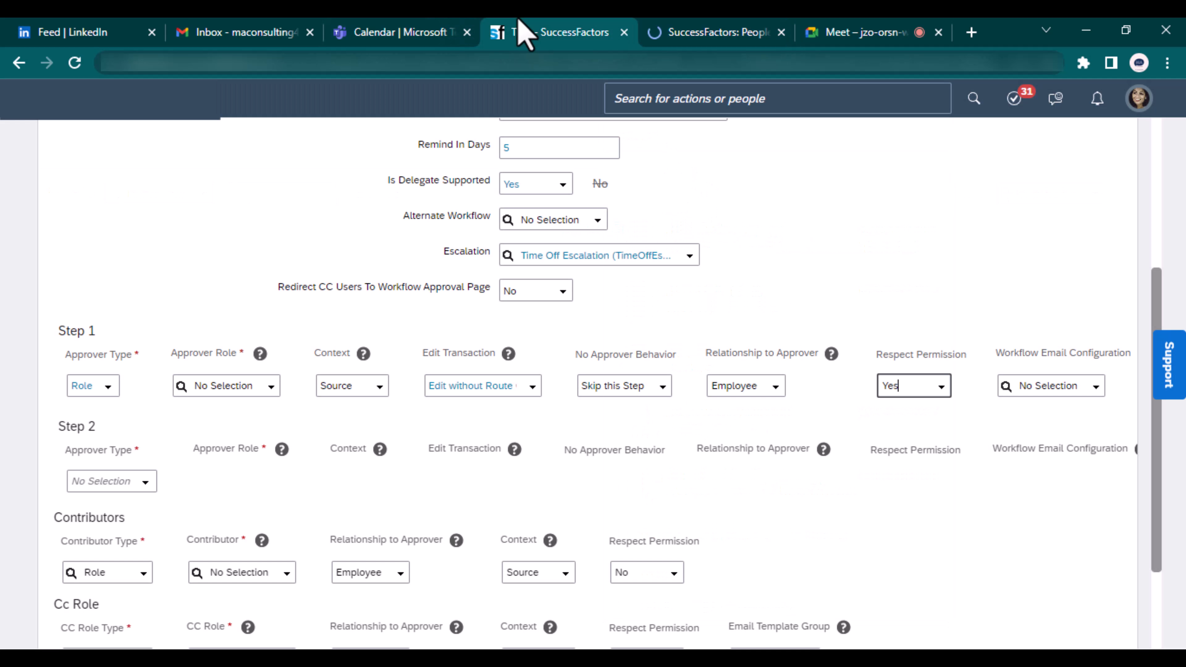
Step: Set Step 2's approver type to Dynamic Group and choose IT WF Group as its approver role
click(145, 482)
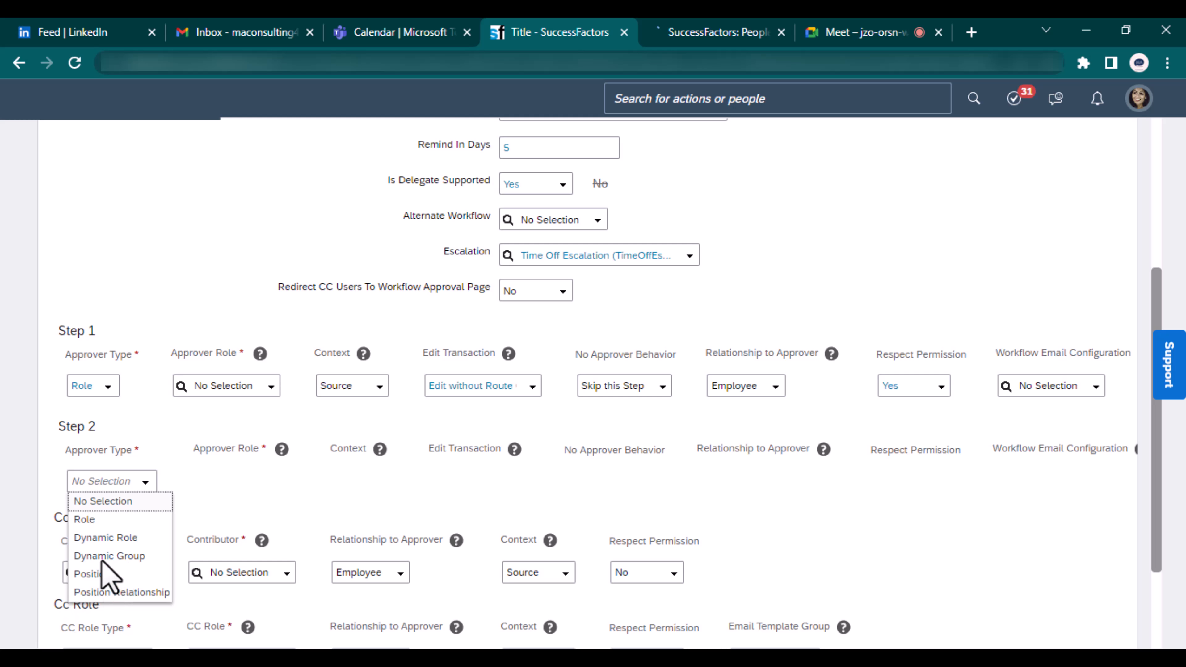
click(125, 559)
scroll(336, 549, down, 1)
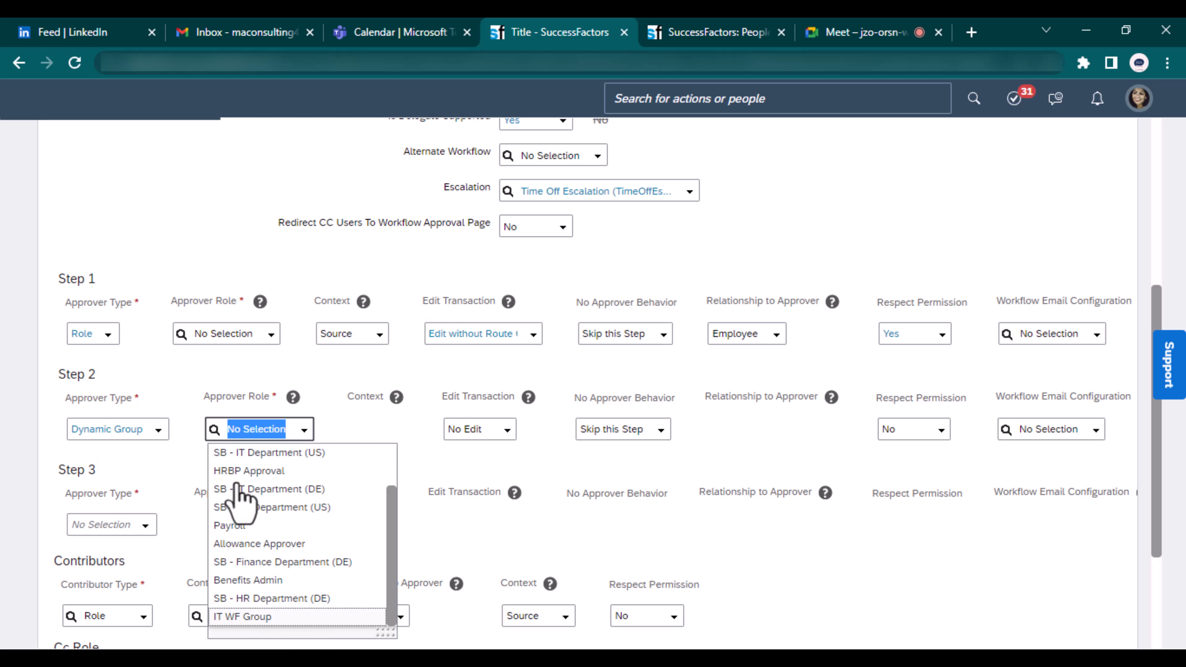
click(219, 616)
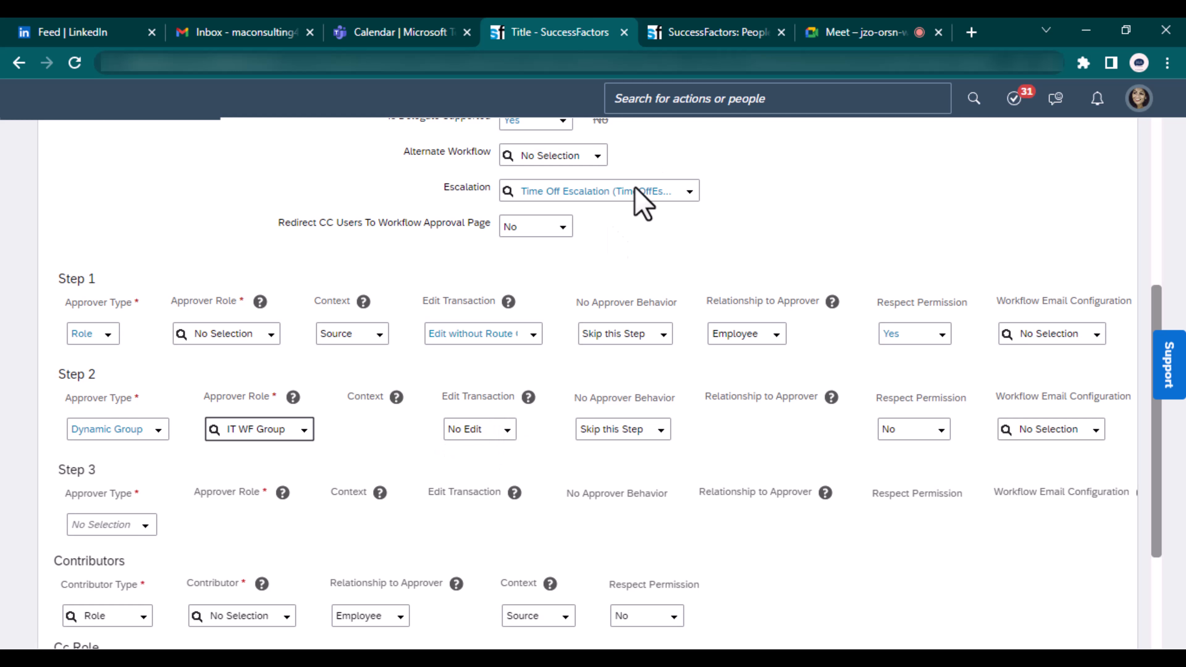
Step: Duplicate the workflow tab once more and go back to the original form
right_click(527, 34)
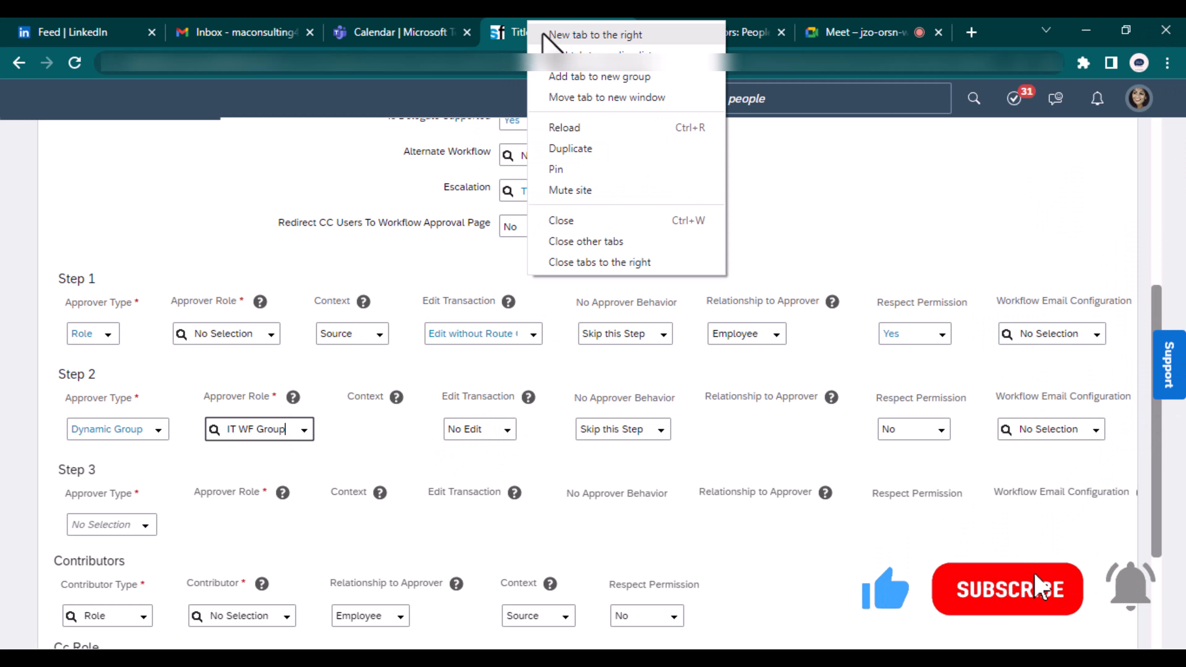
click(570, 147)
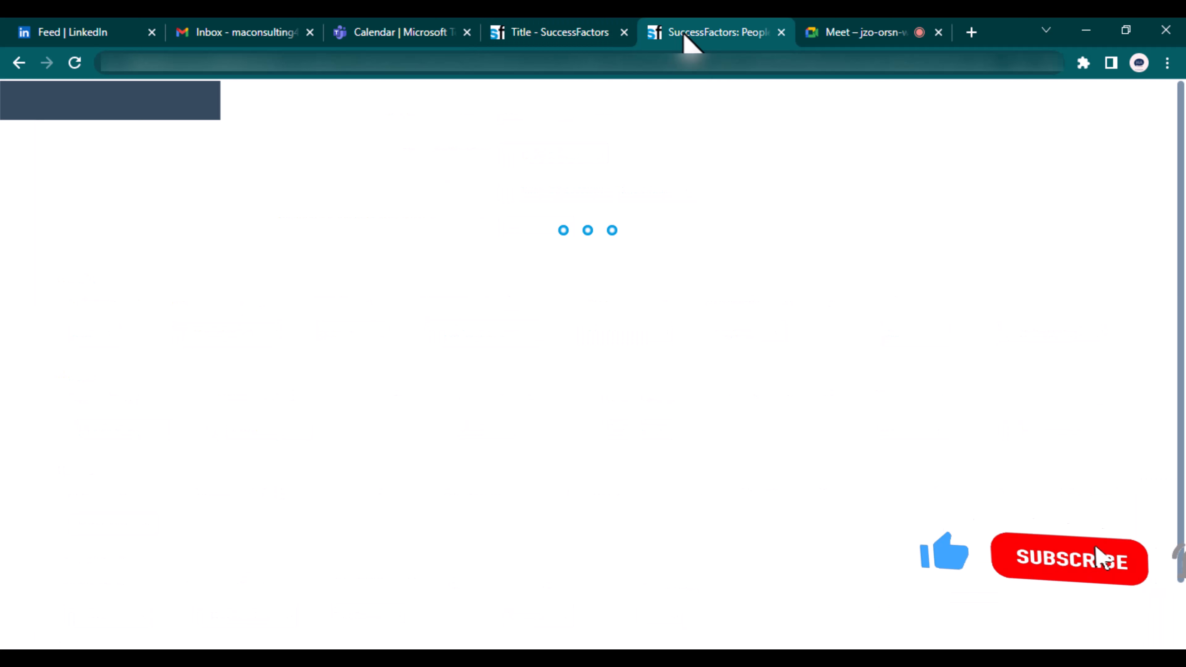
click(481, 32)
Step: Set Step 2's edit transaction to Edit without Route Change, no approver behavior to Stop the Workflow, and respect permission to Yes
click(507, 431)
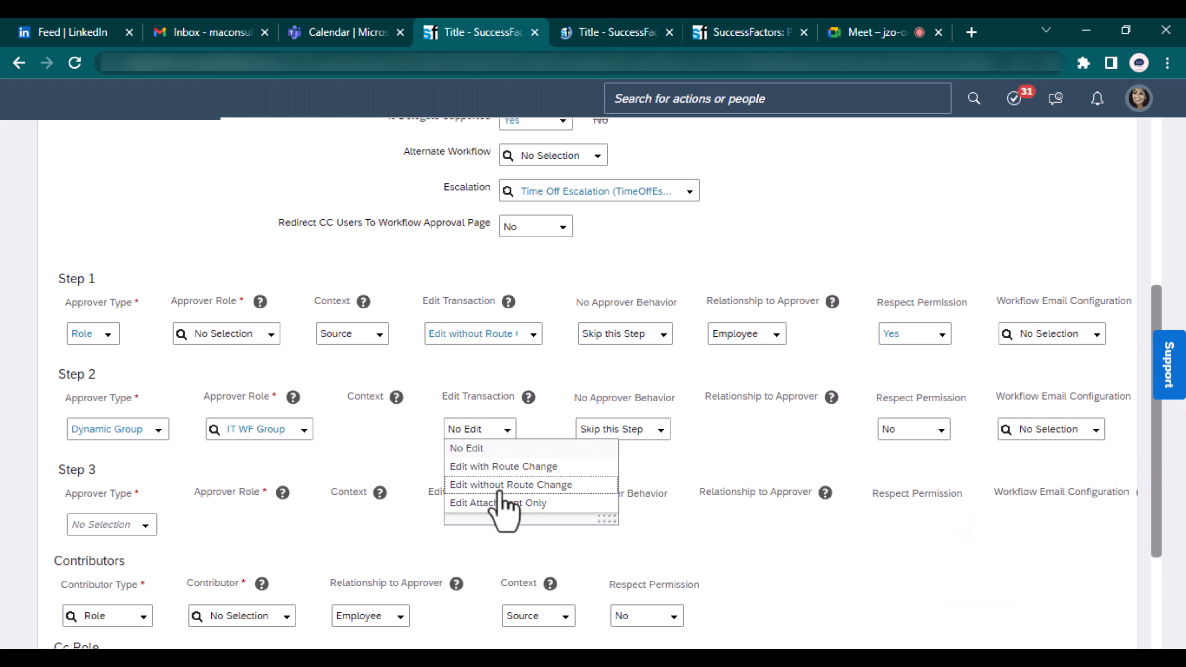
click(511, 485)
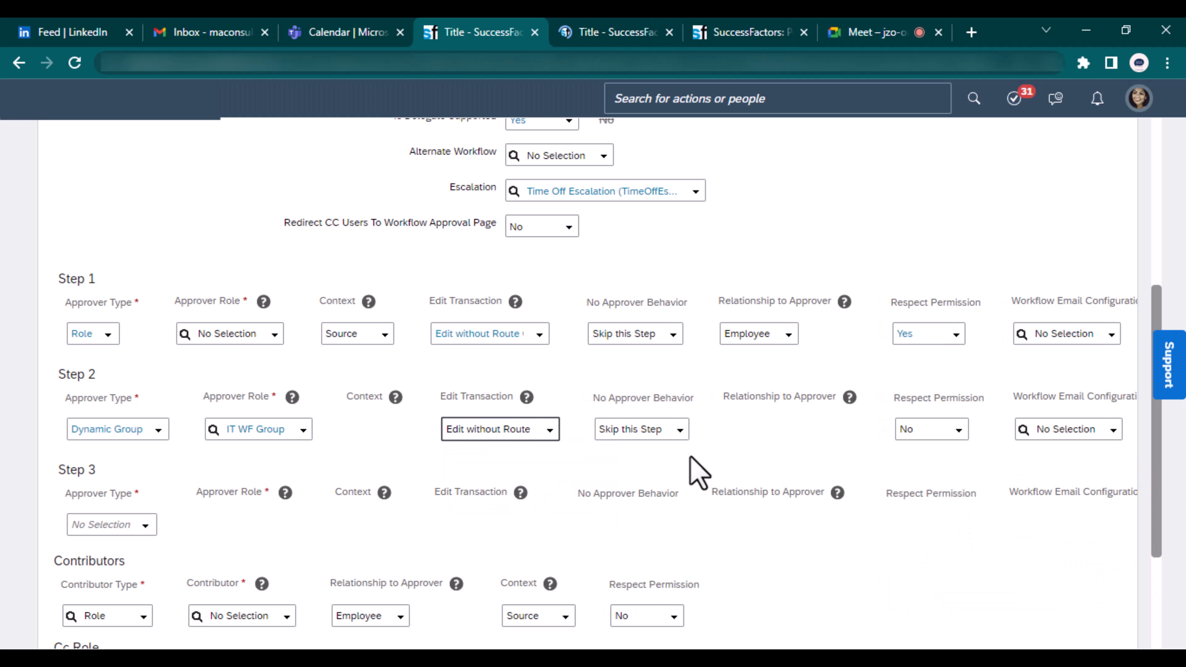
click(684, 430)
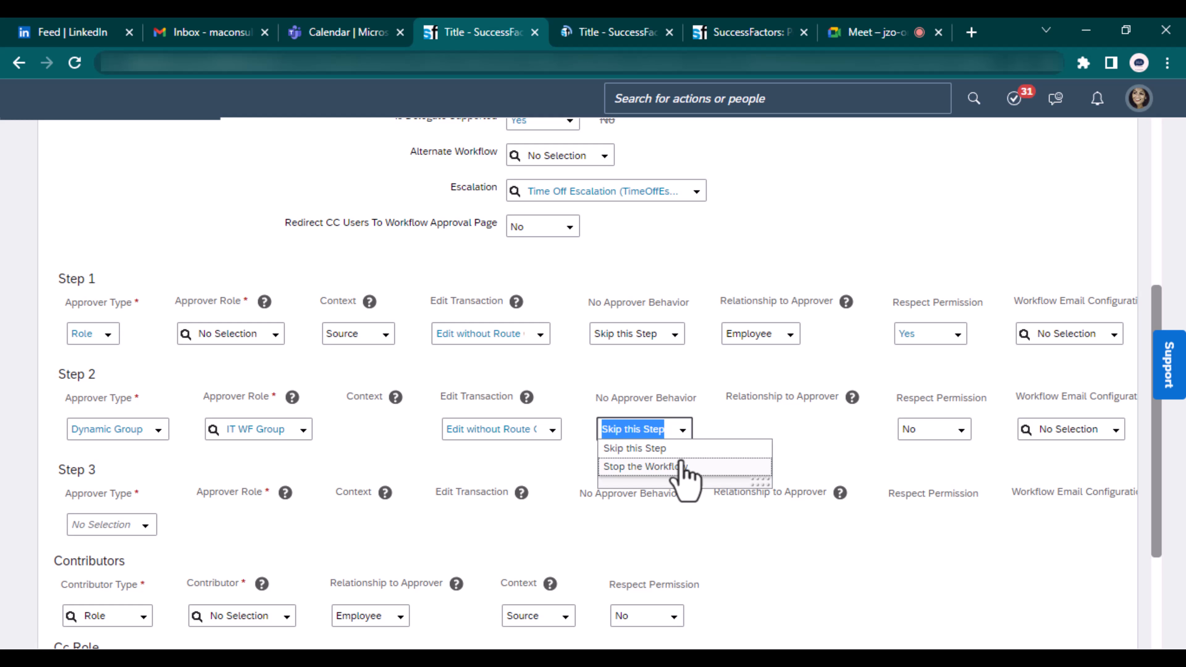
click(680, 466)
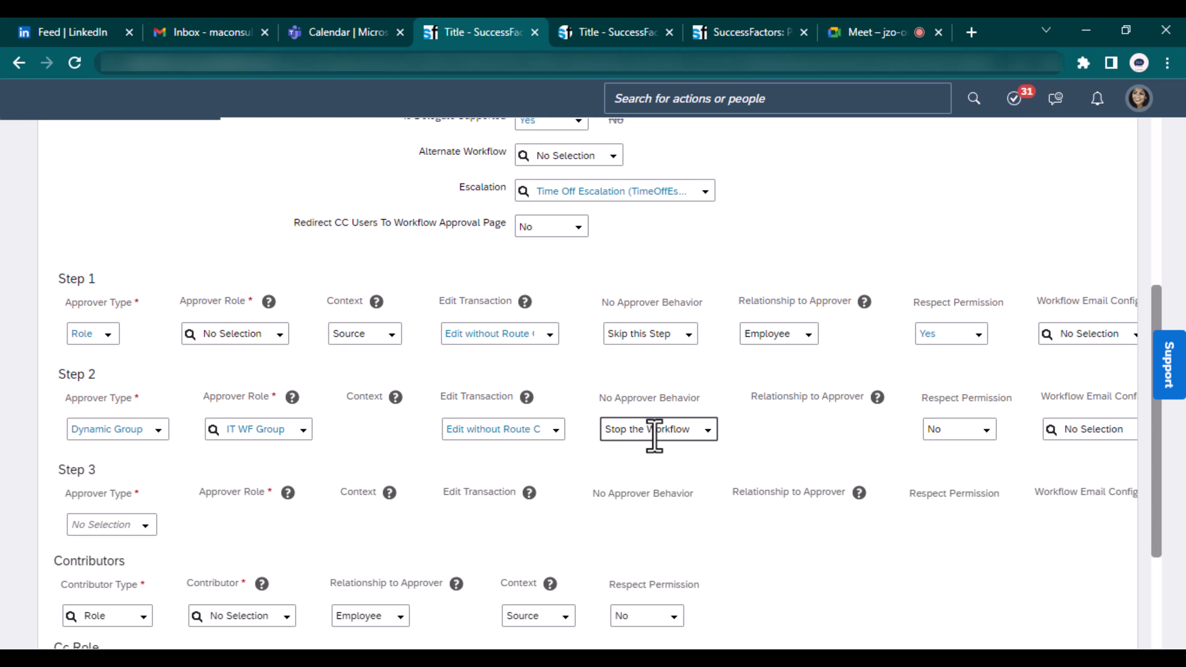
click(989, 429)
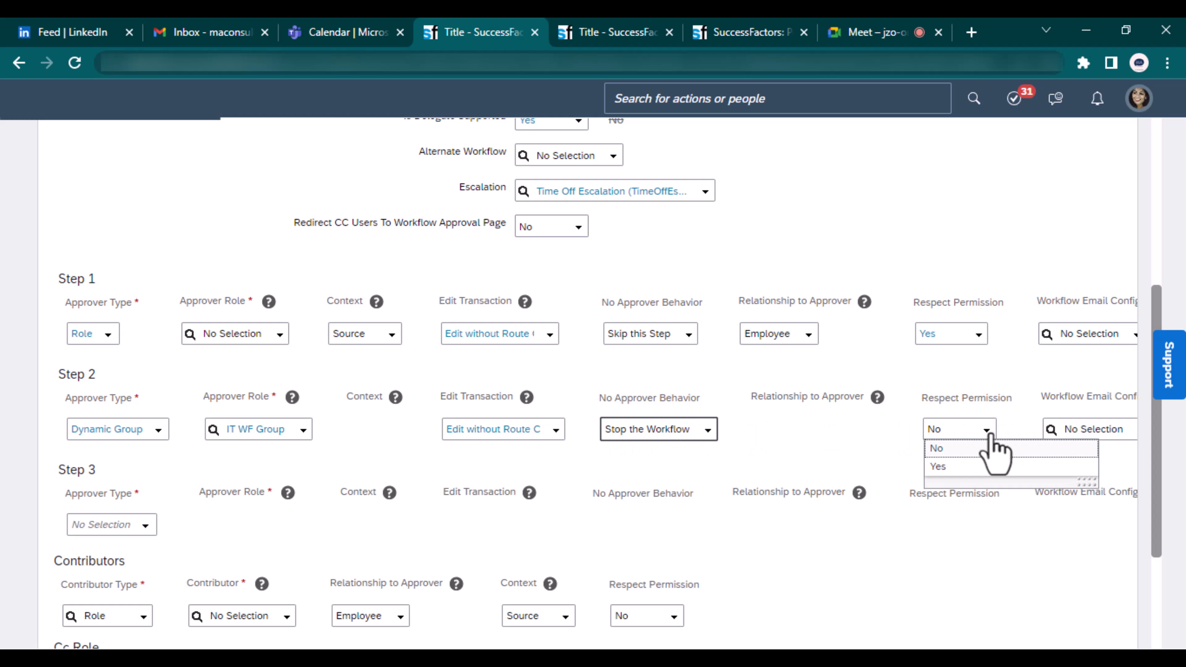
click(974, 466)
Step: Add a contributor of type Person, choose the HR business partner, and set respect permission to Yes
scroll(190, 495, down, 3)
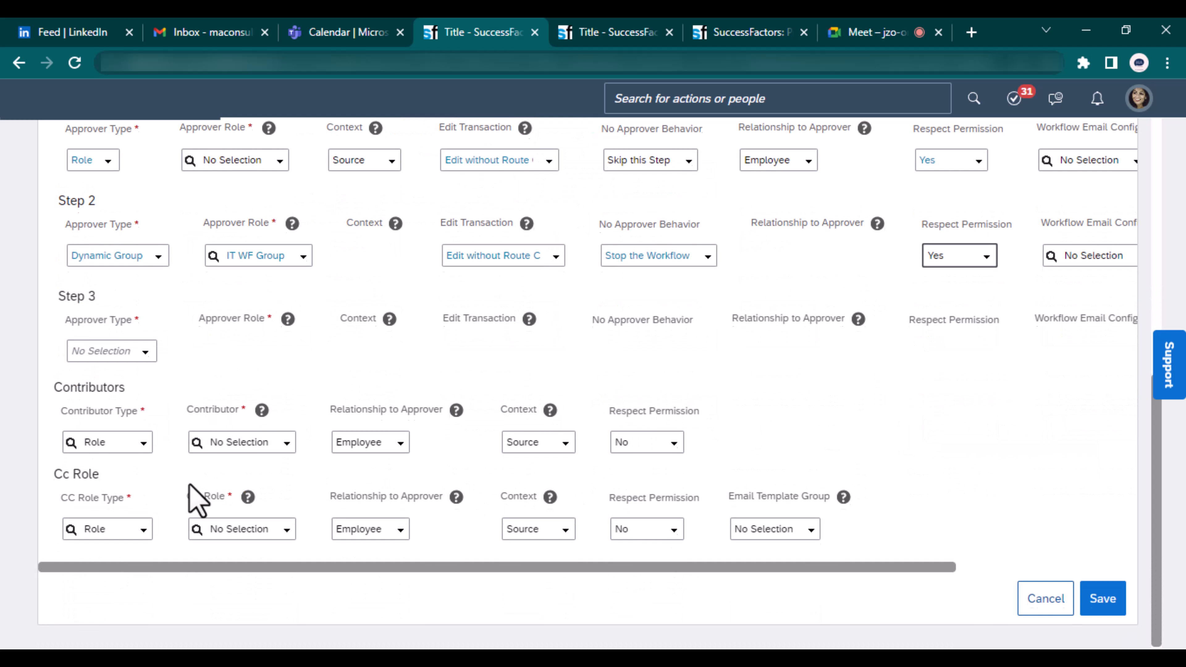
click(140, 444)
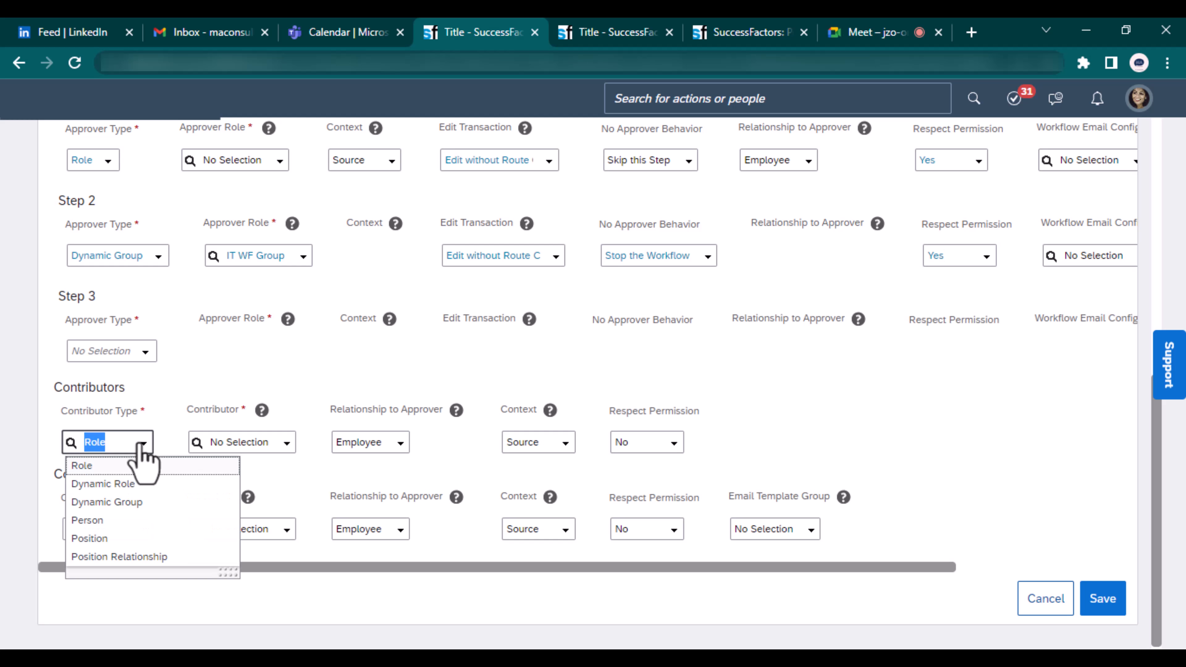
click(88, 521)
click(271, 444)
text(Tesa)
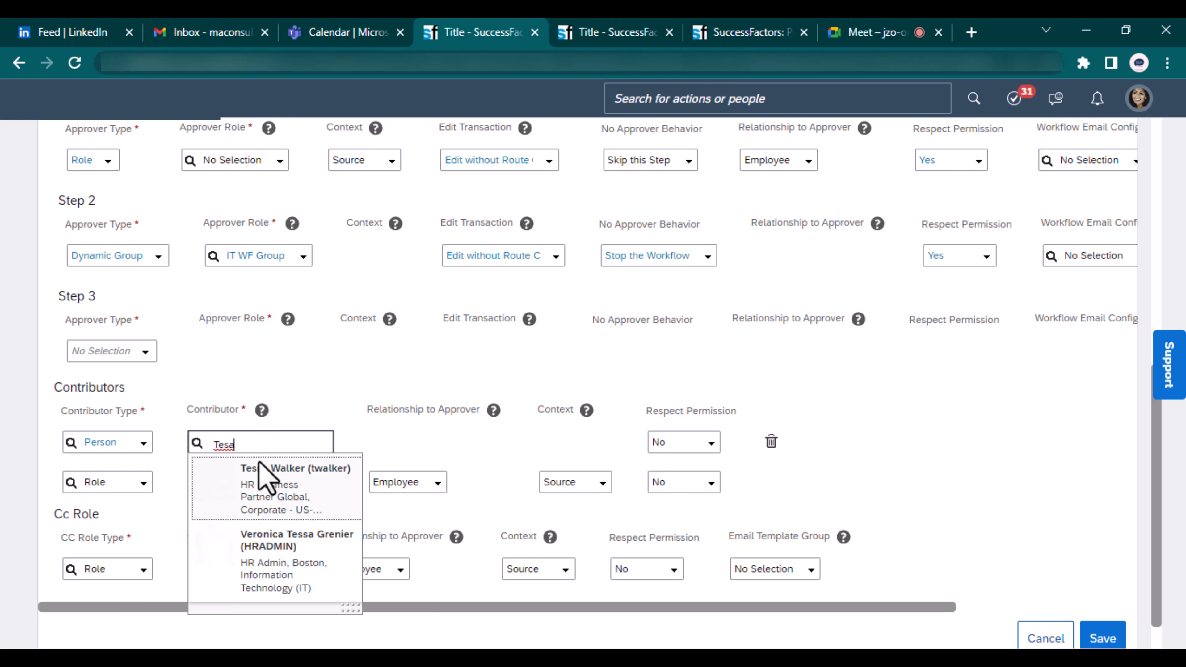
click(299, 483)
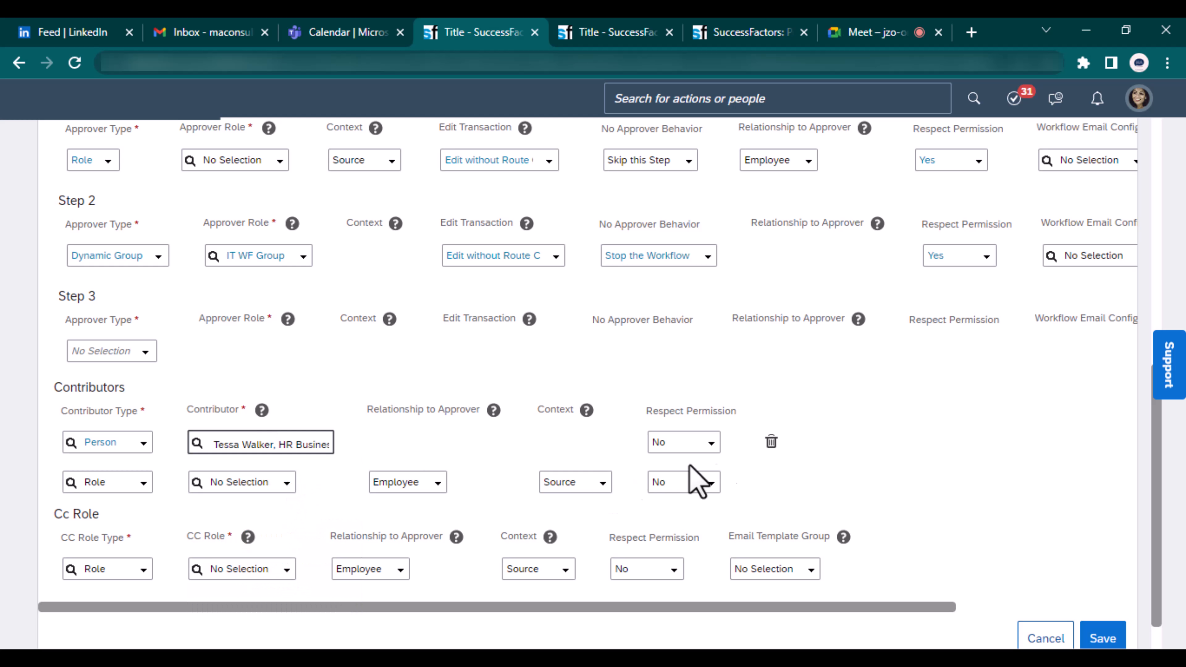
click(709, 443)
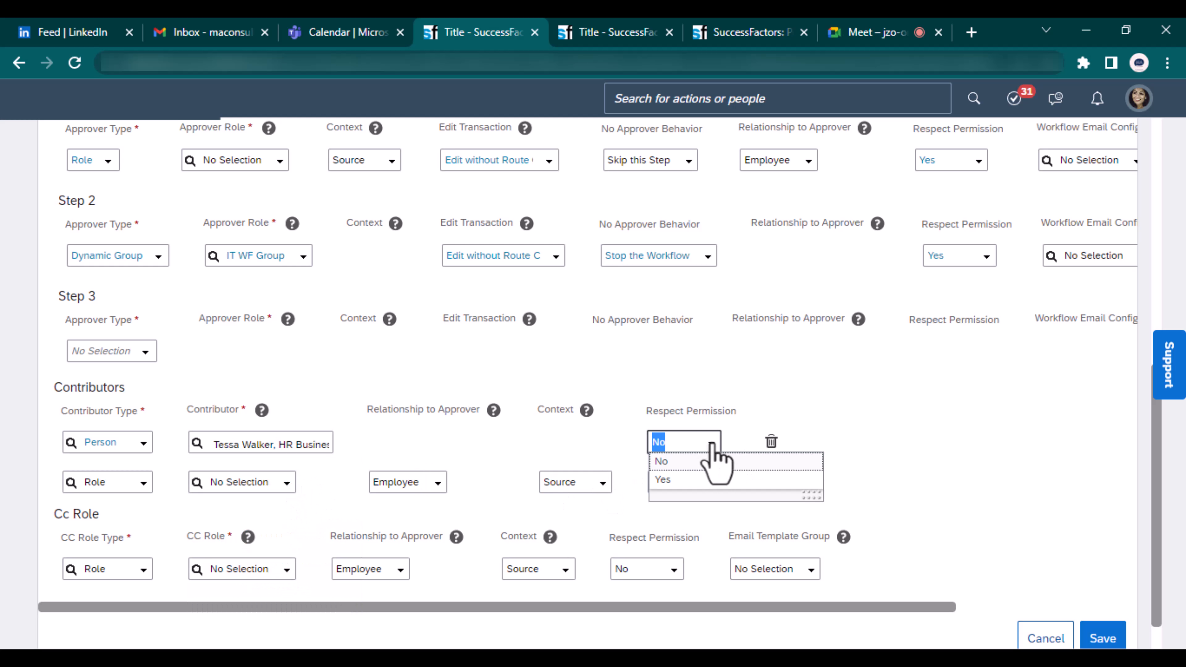
click(689, 486)
Step: In the duplicated tab, search for "manage workflow", open the workflow groups list, and inspect the user condition in IT WF Group's definition
click(631, 29)
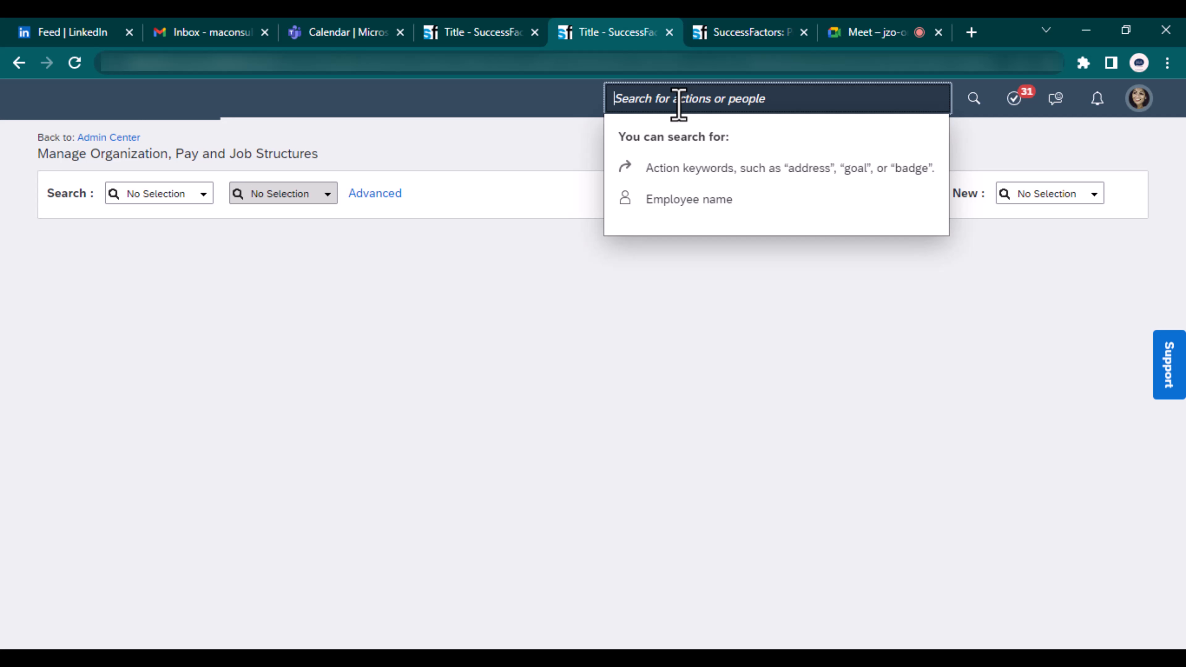
text(manage )
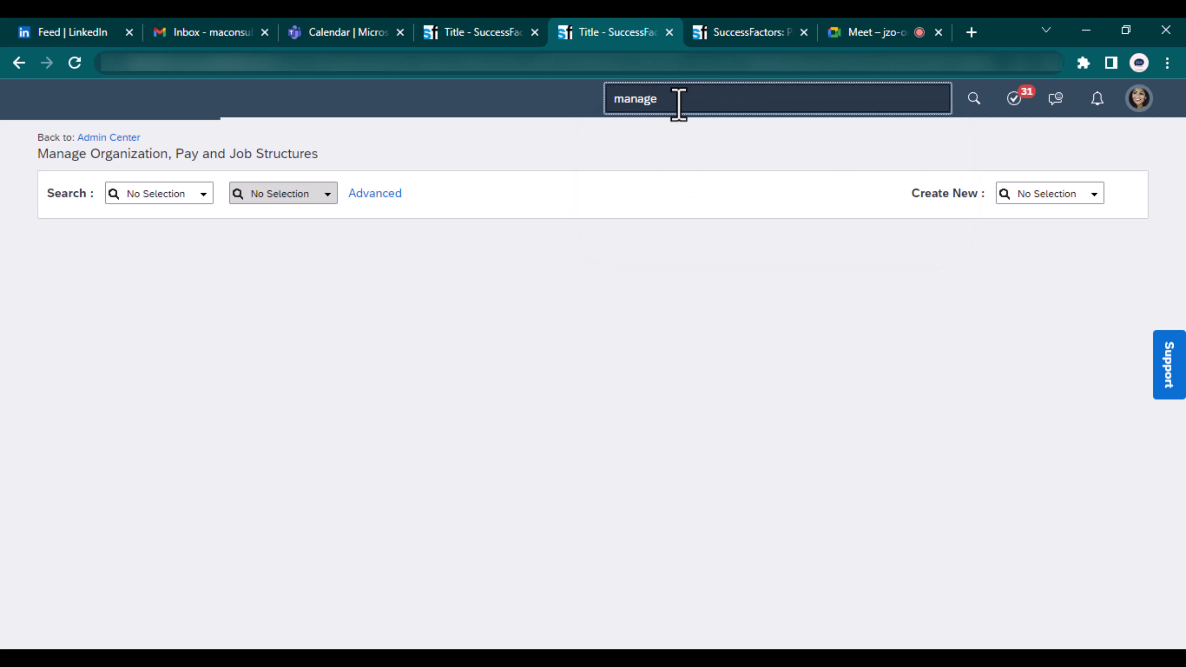
text(workflow)
click(743, 198)
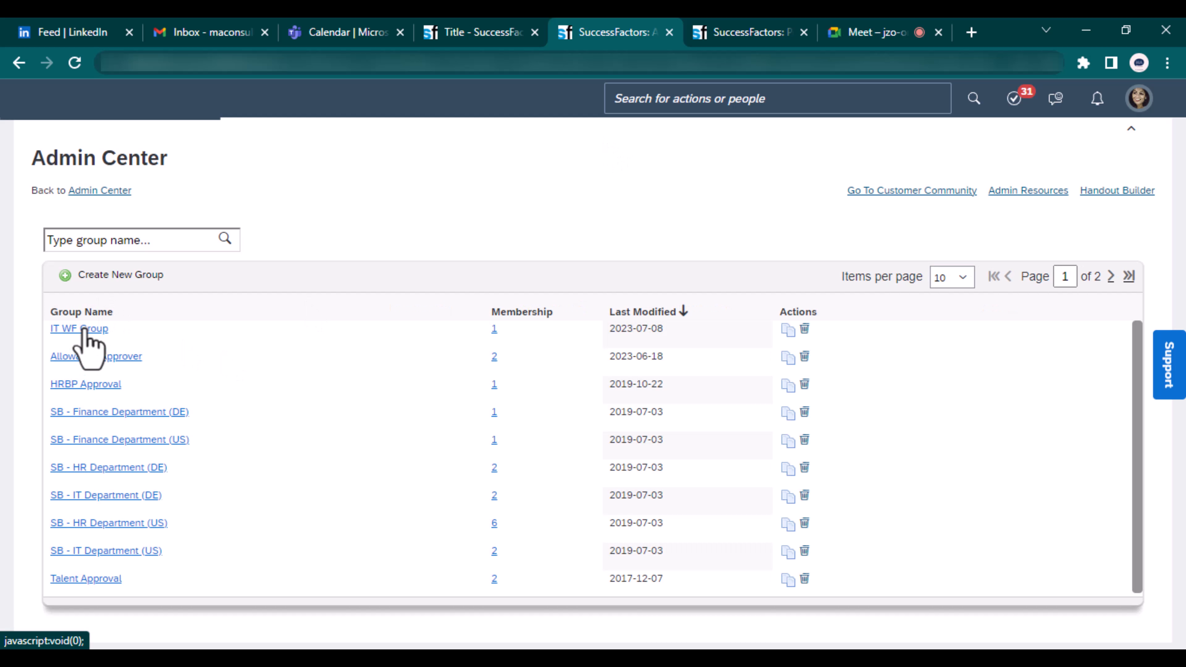
click(79, 329)
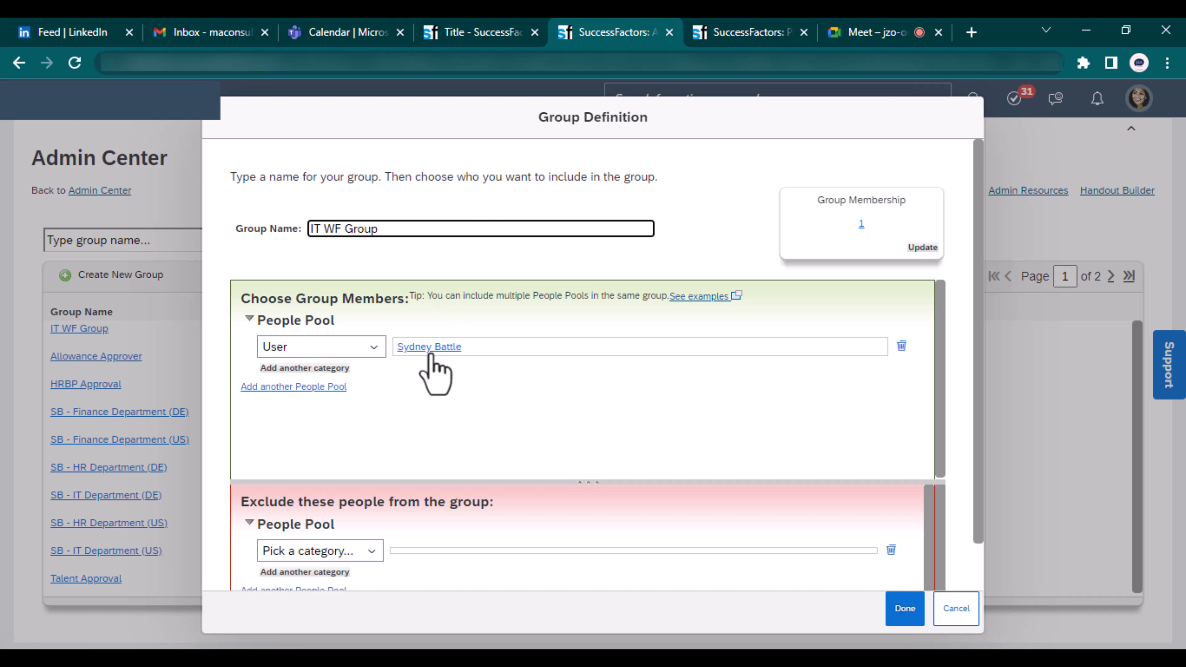
click(445, 351)
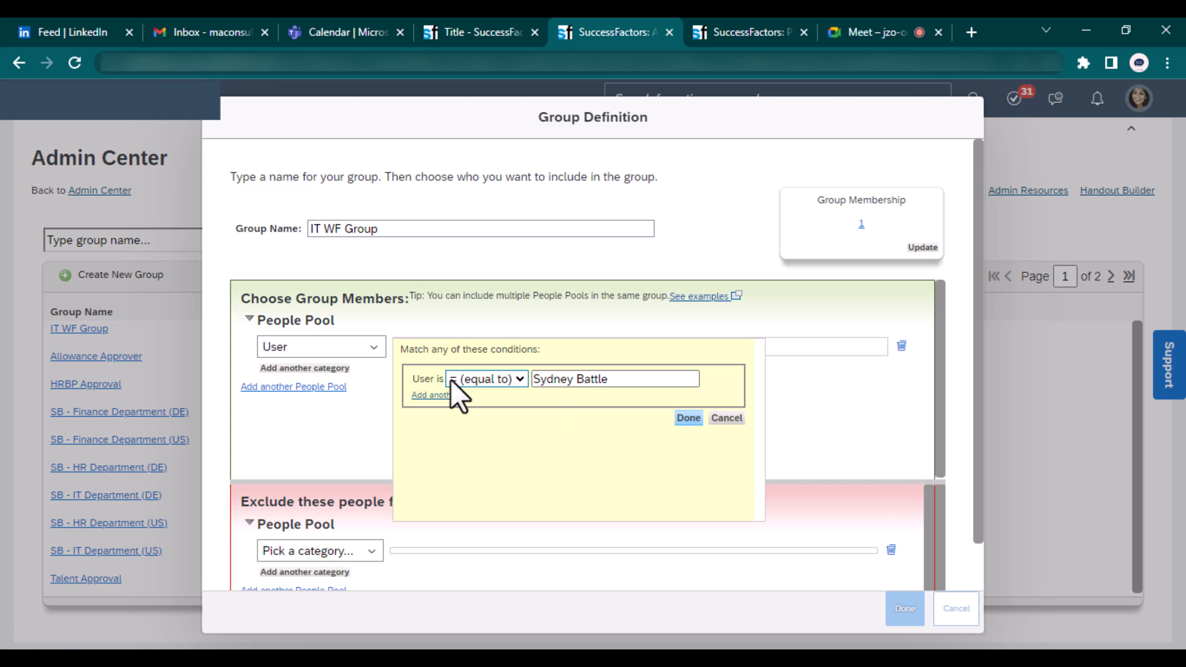
click(725, 417)
Step: Try to add a second User category to the people pool of IT WF Group
click(322, 368)
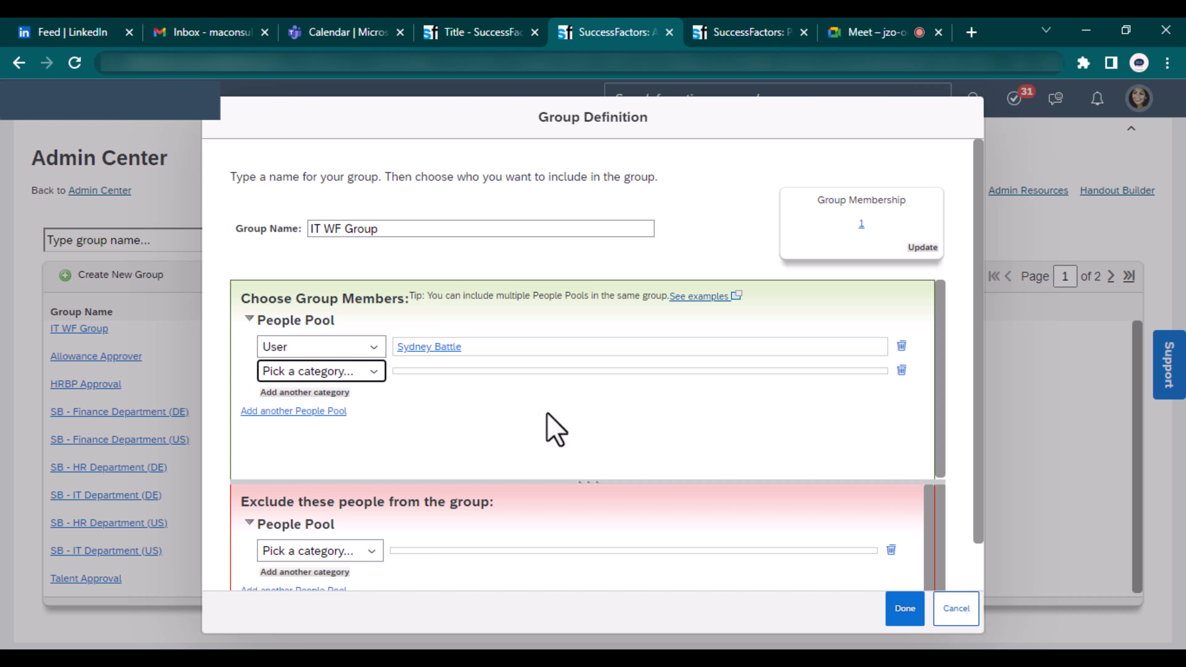
click(373, 372)
scroll(370, 186, down, 10)
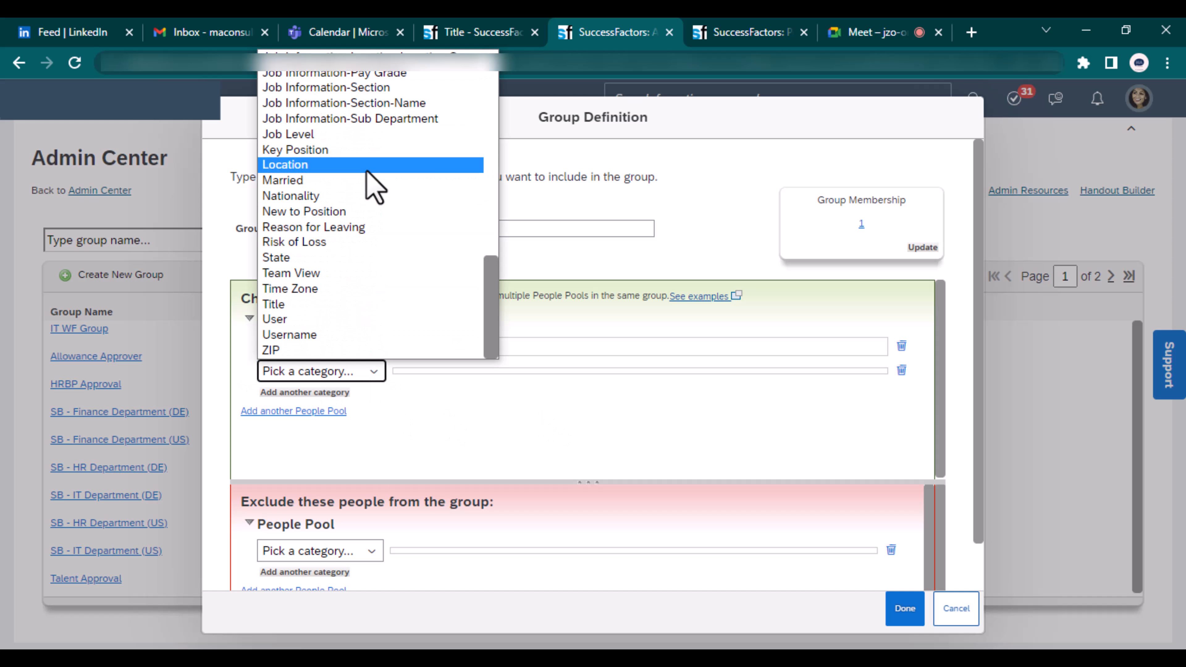
click(293, 321)
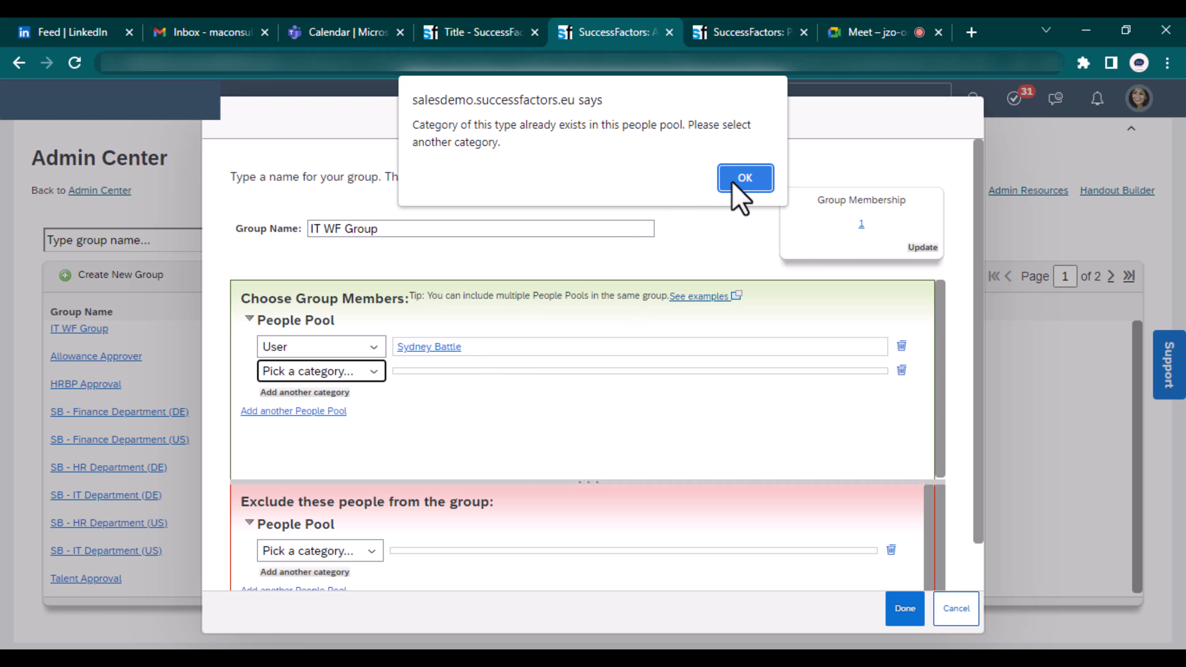
click(744, 178)
click(374, 371)
scroll(377, 288, down, 10)
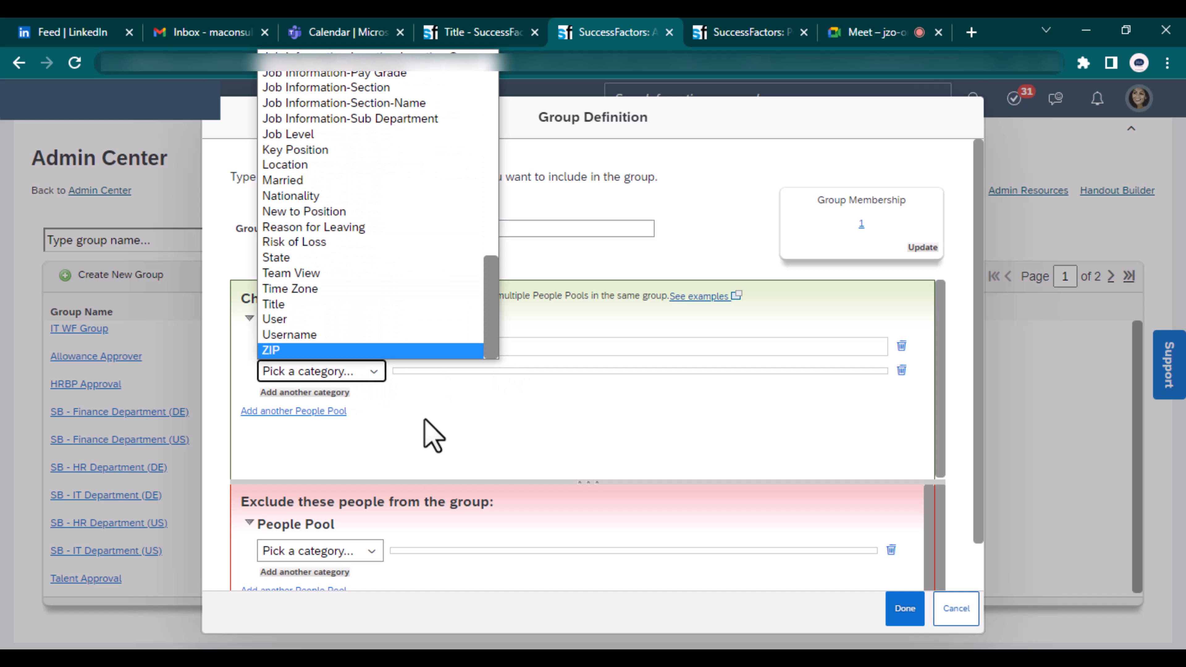
scroll(402, 313, up, 15)
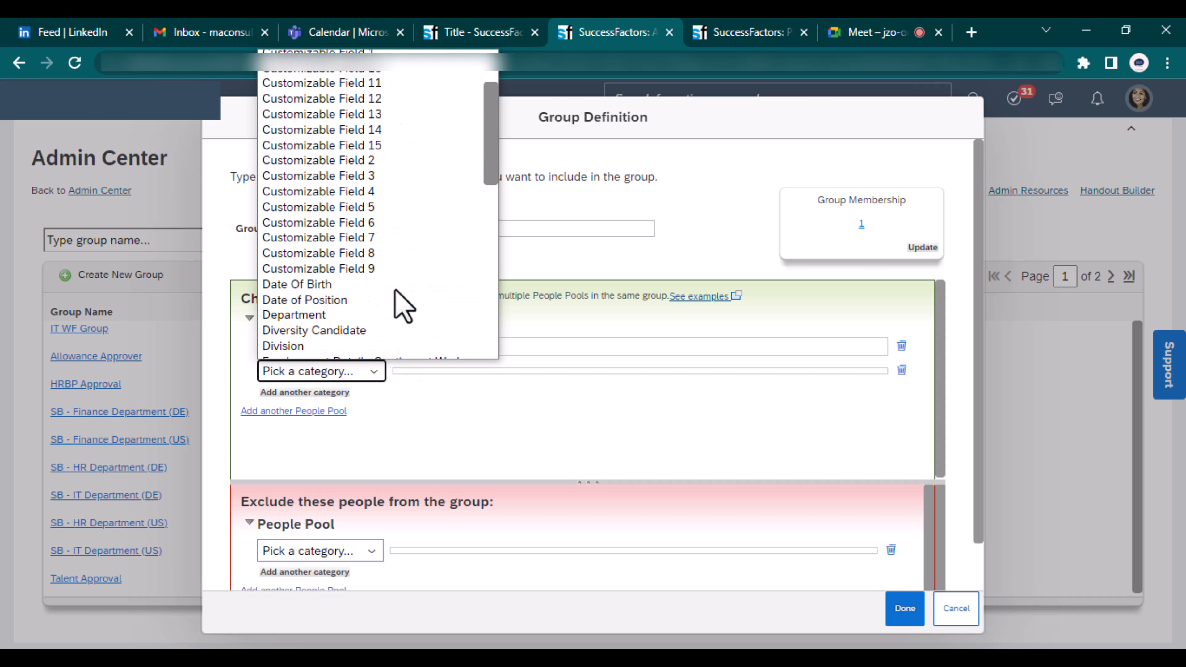
scroll(392, 120, down, 10)
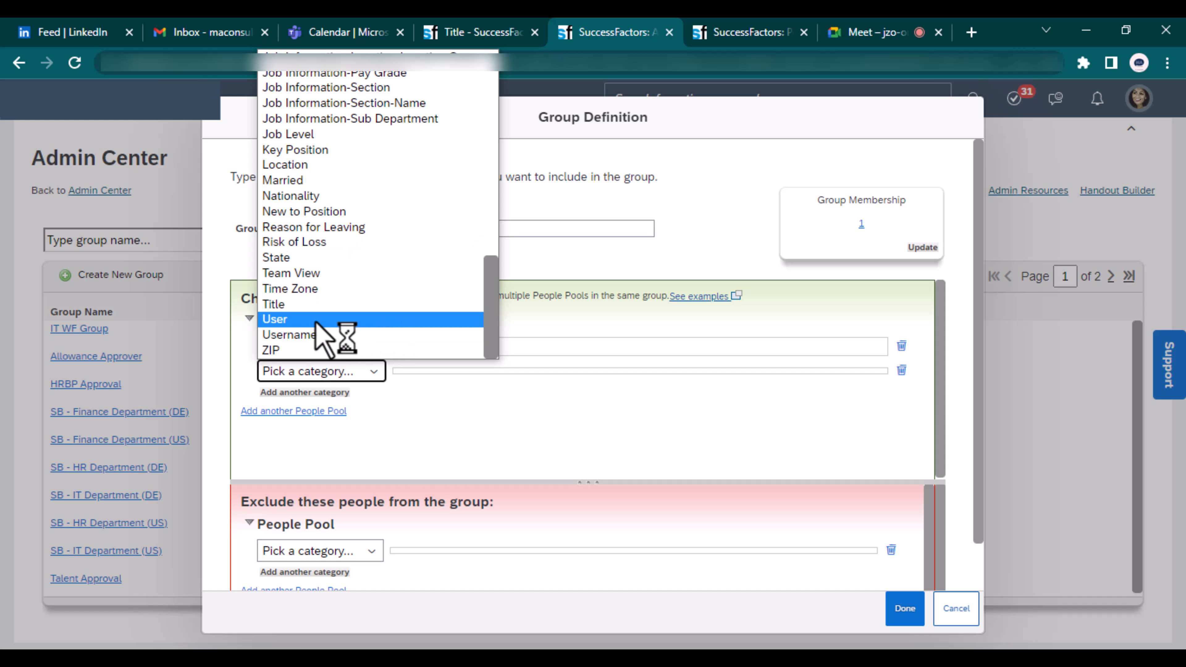
click(295, 319)
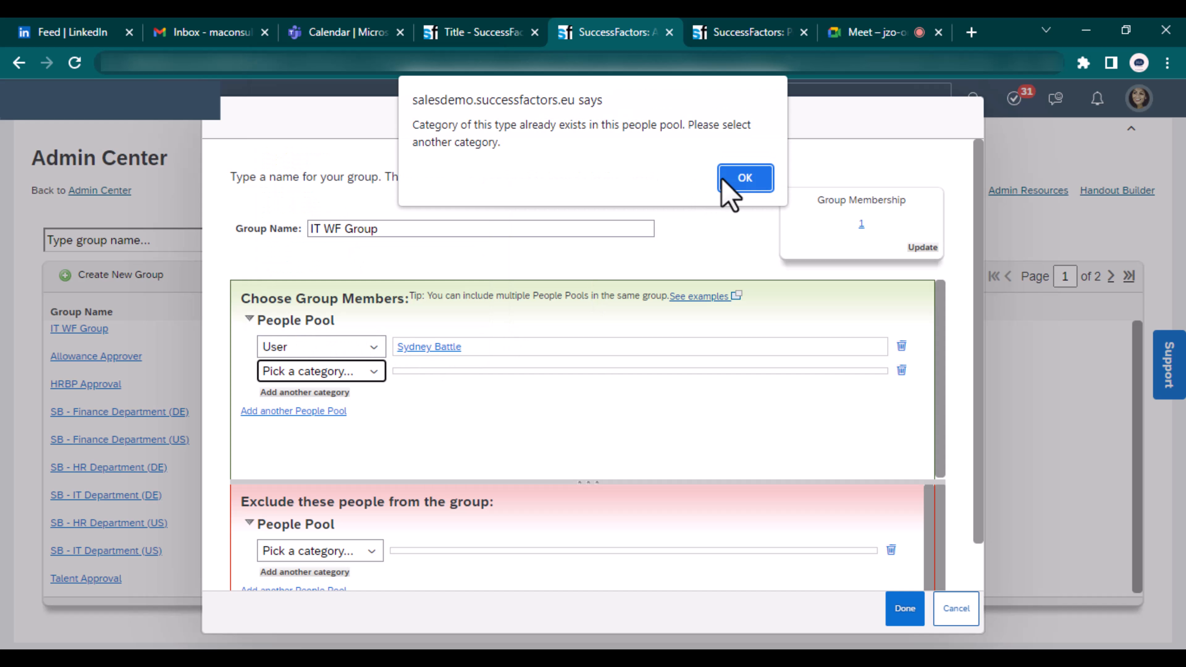
click(740, 179)
Step: Add a second user by username to the existing User condition of IT WF Group
click(442, 348)
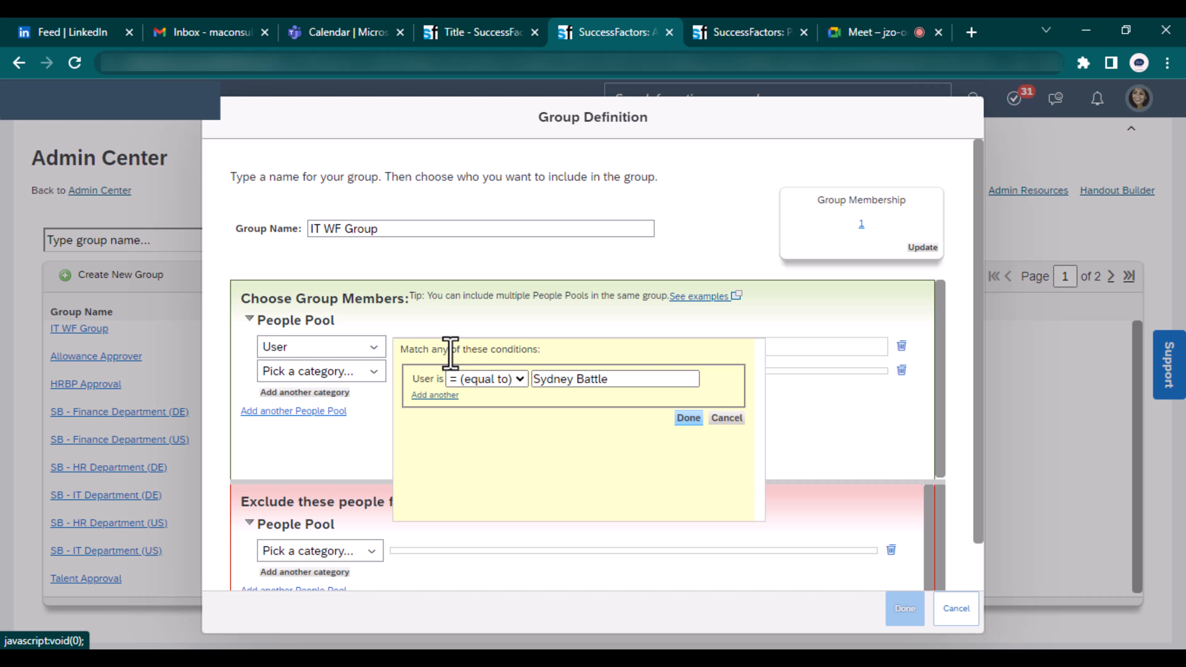
click(435, 394)
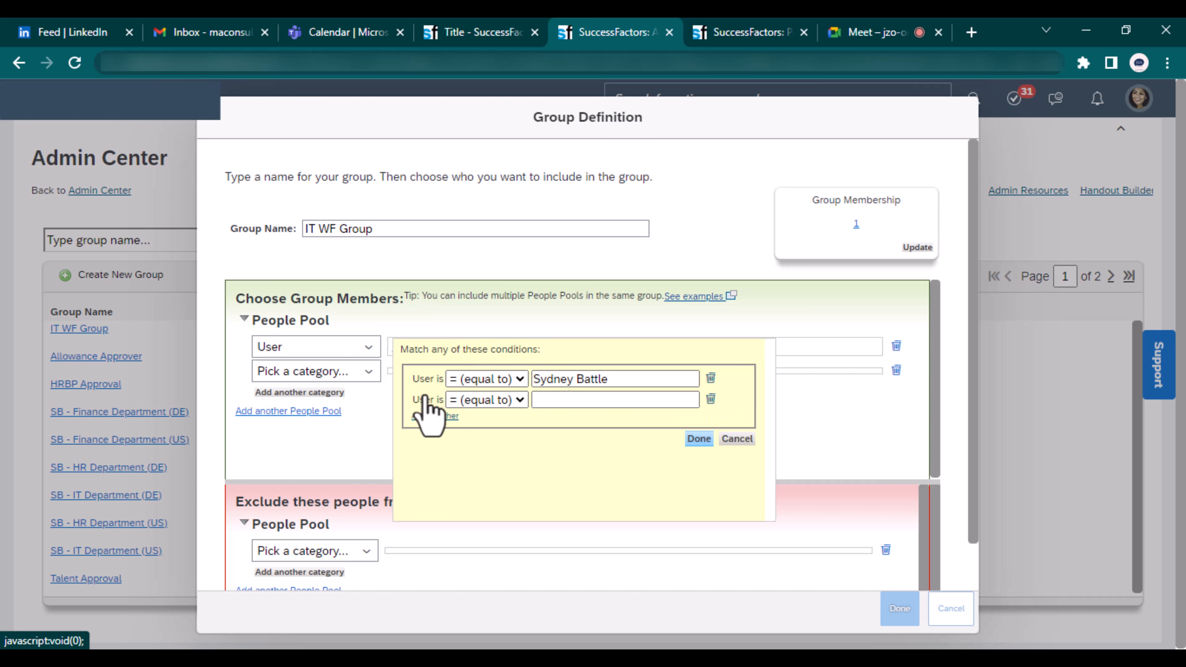
click(585, 400)
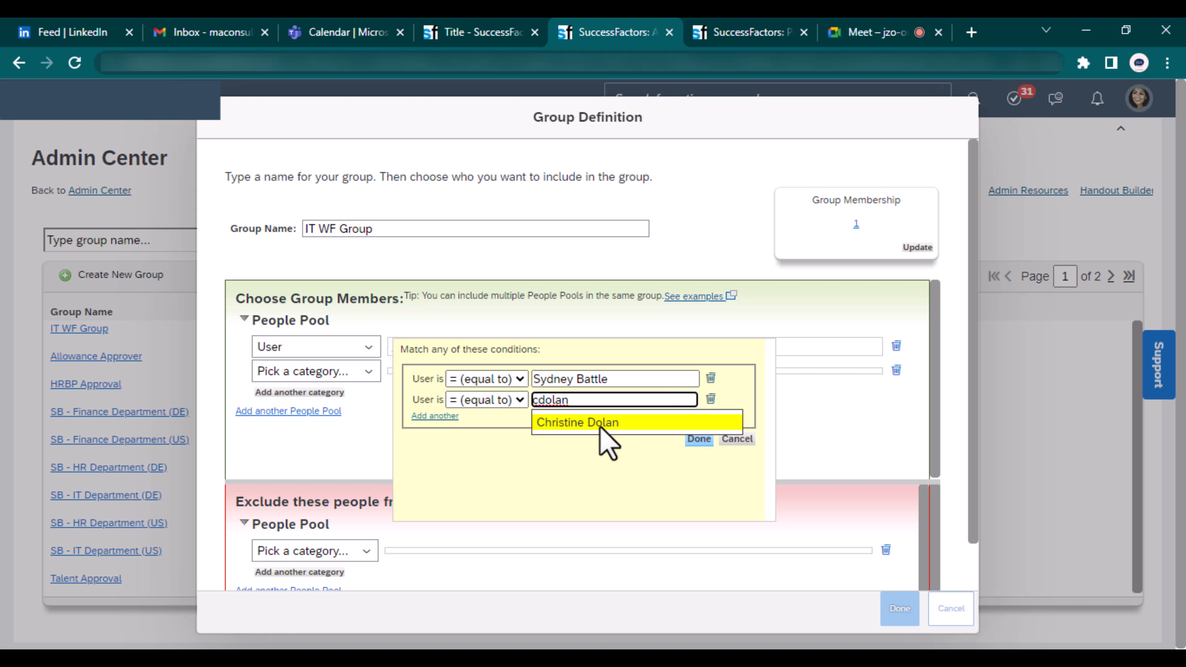
click(601, 423)
click(699, 439)
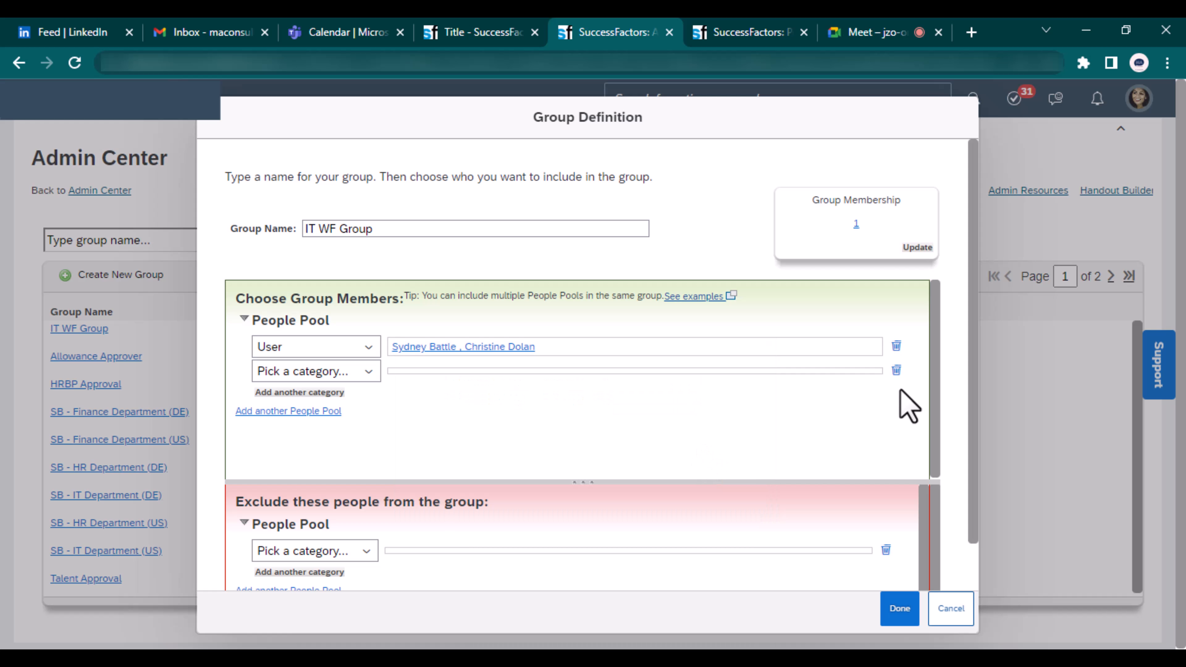
Step: Delete the unused category row from the people pool and update the group membership
click(896, 370)
click(916, 248)
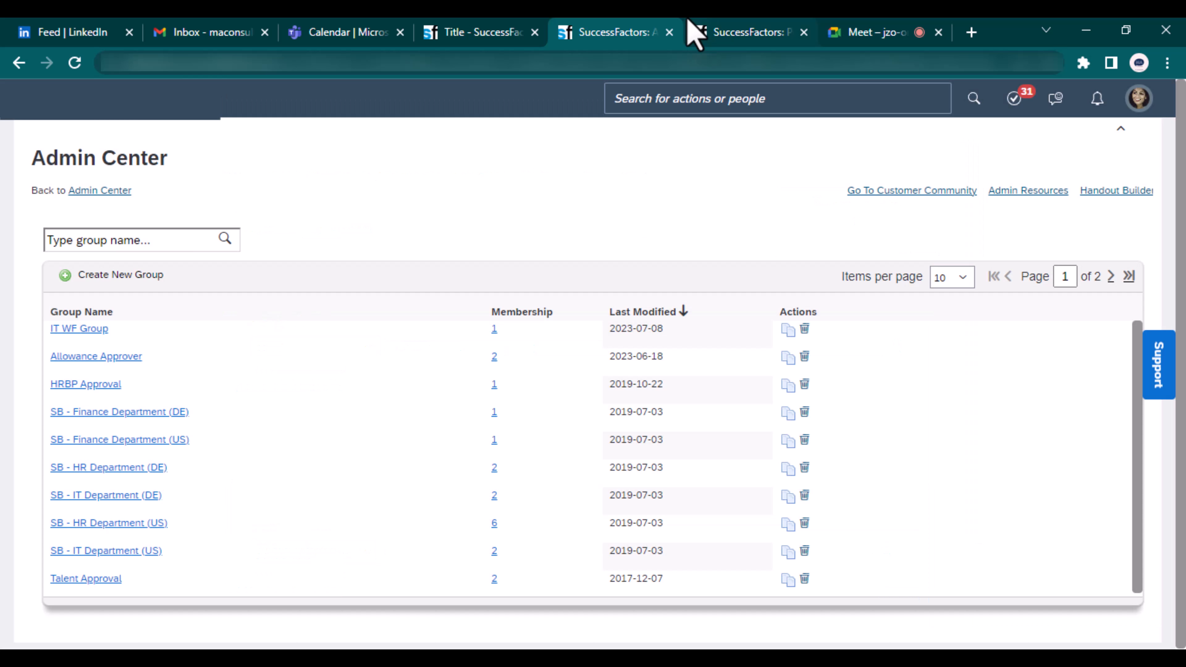
Step: Show the Job Relationships section of the employee's profile in the profile tab
click(770, 33)
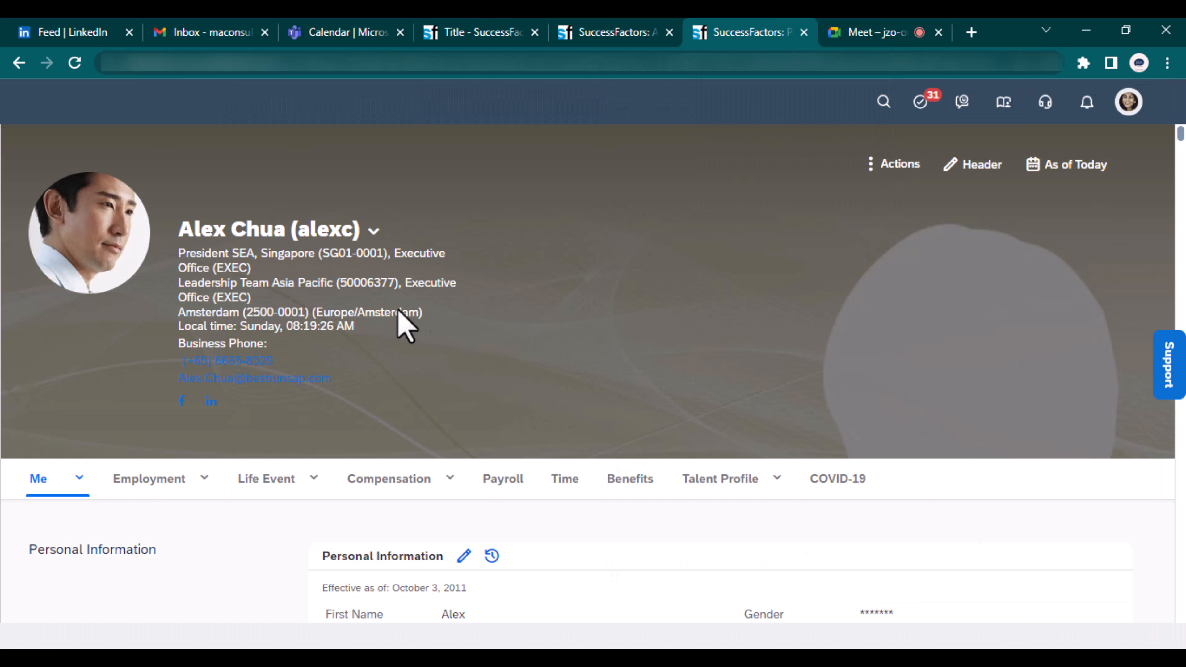
click(208, 477)
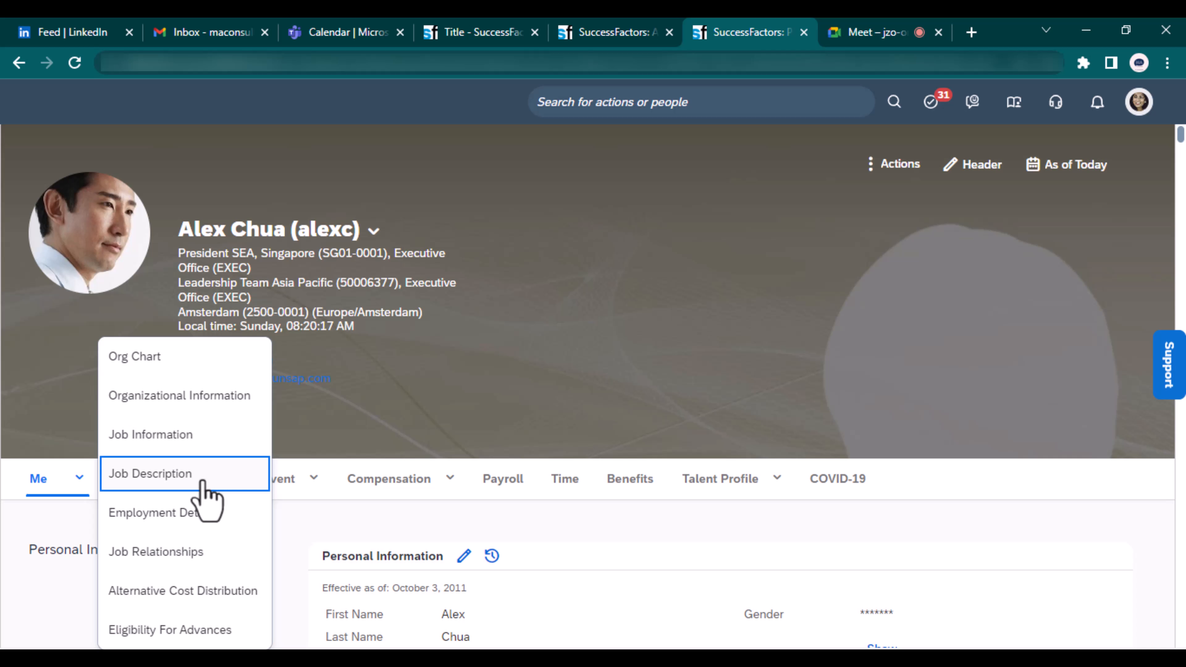
click(171, 567)
Step: Return to the workflow form and set Step 1's approver role to Manager
click(479, 32)
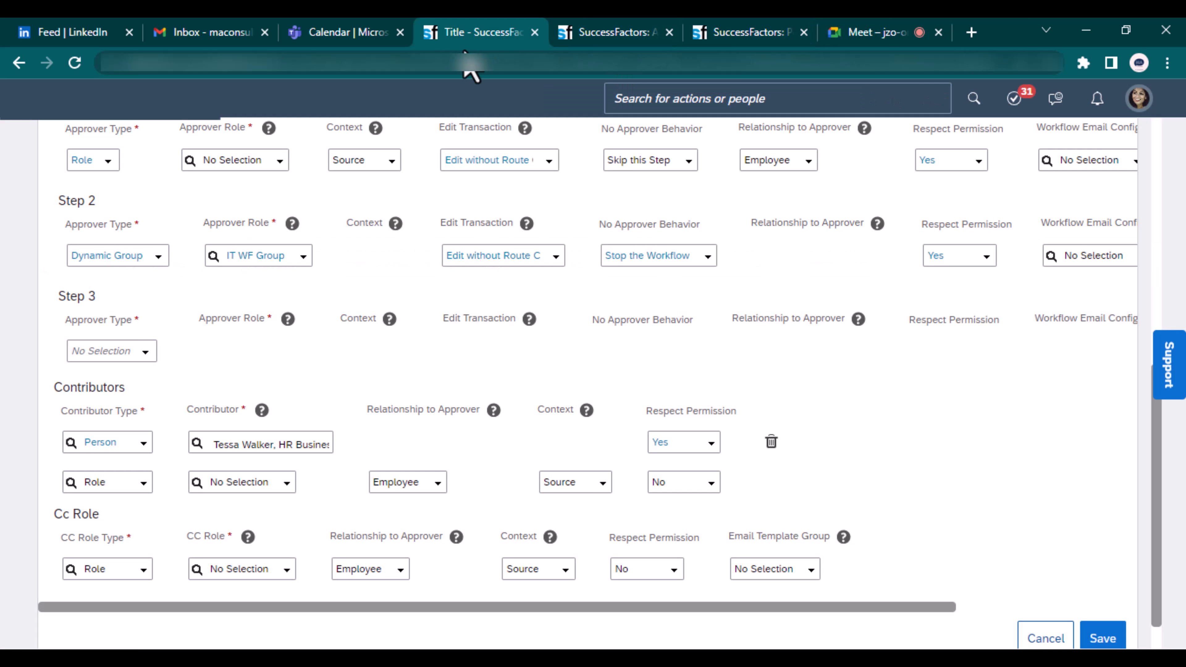
scroll(146, 376, up, 8)
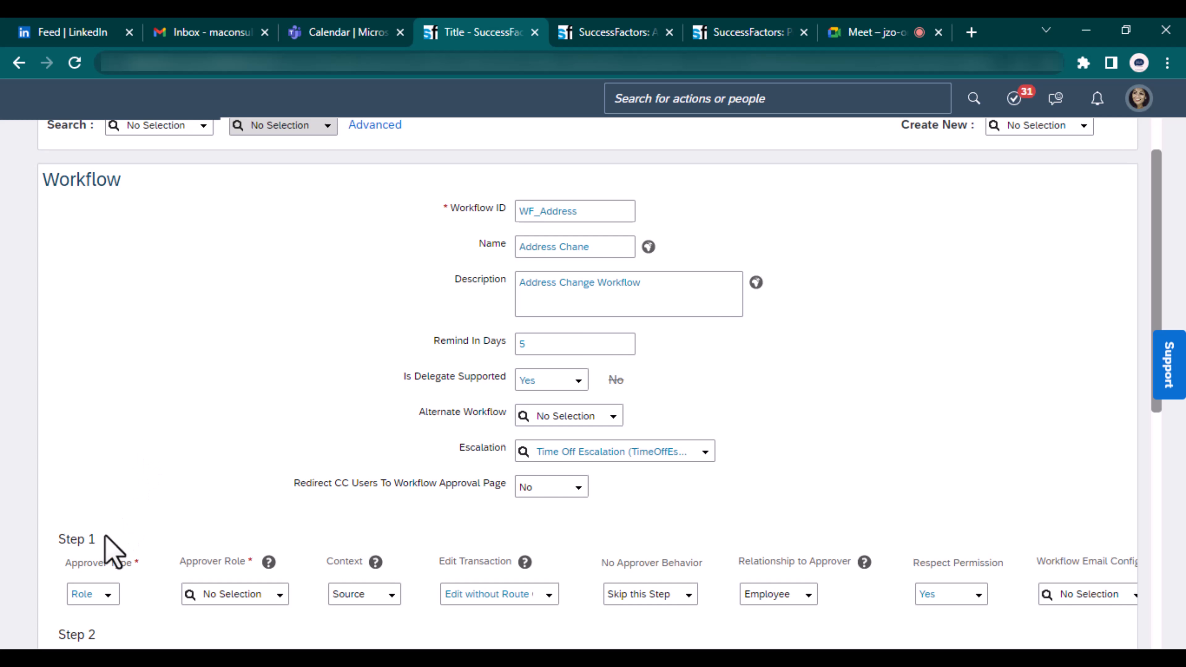
scroll(111, 547, down, 3)
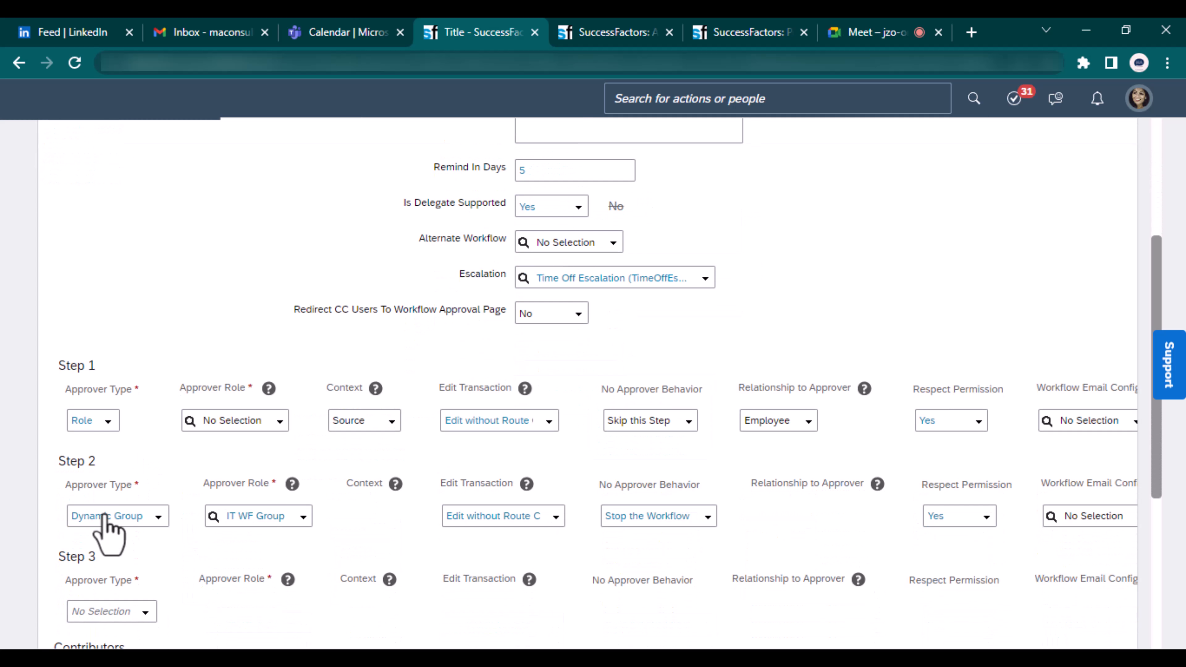
click(280, 423)
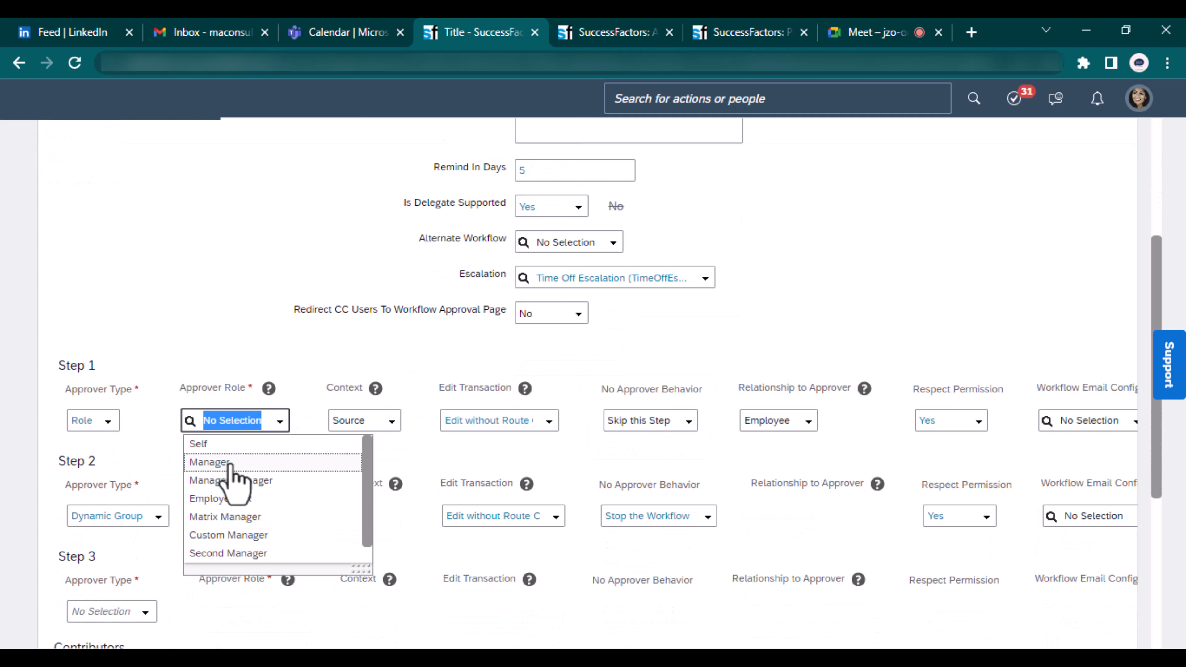
click(232, 461)
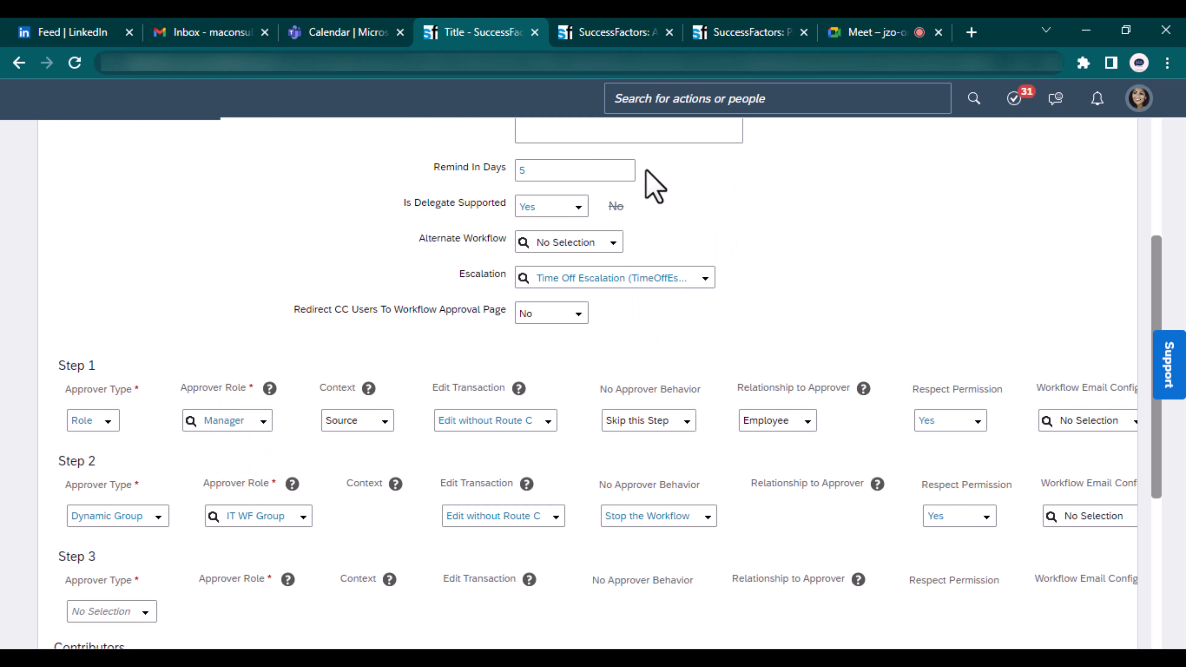
Step: Compare the employee's Job Relationships section with the approver role chosen in Step 1 of the workflow
click(740, 37)
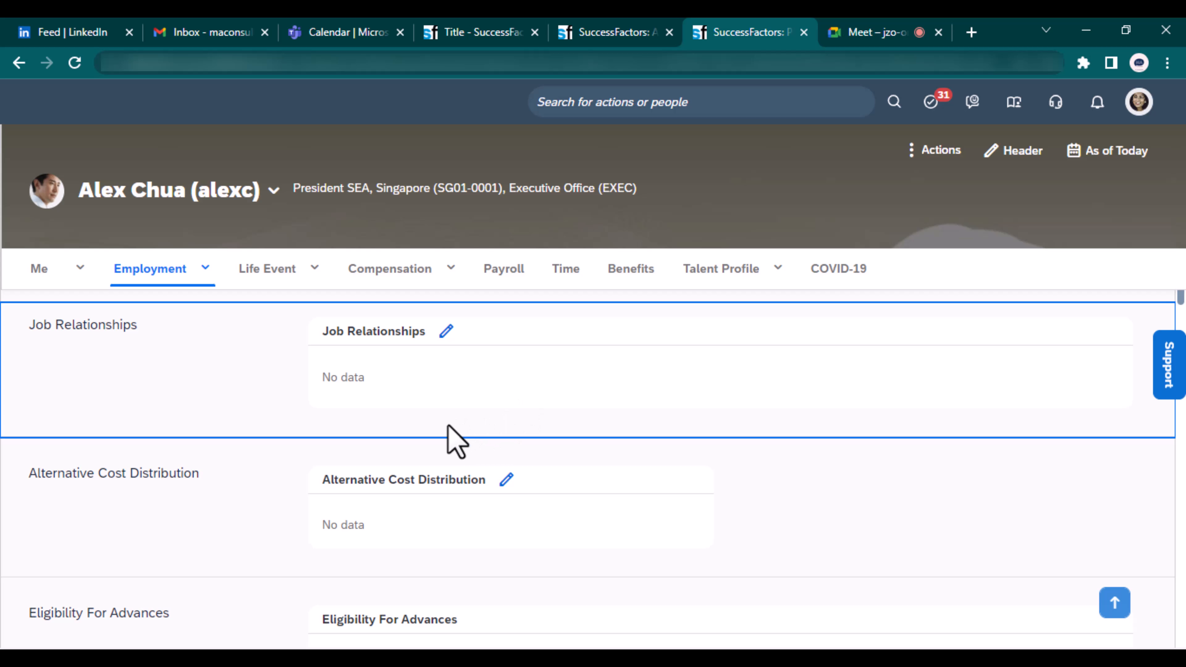
triple_click(91, 335)
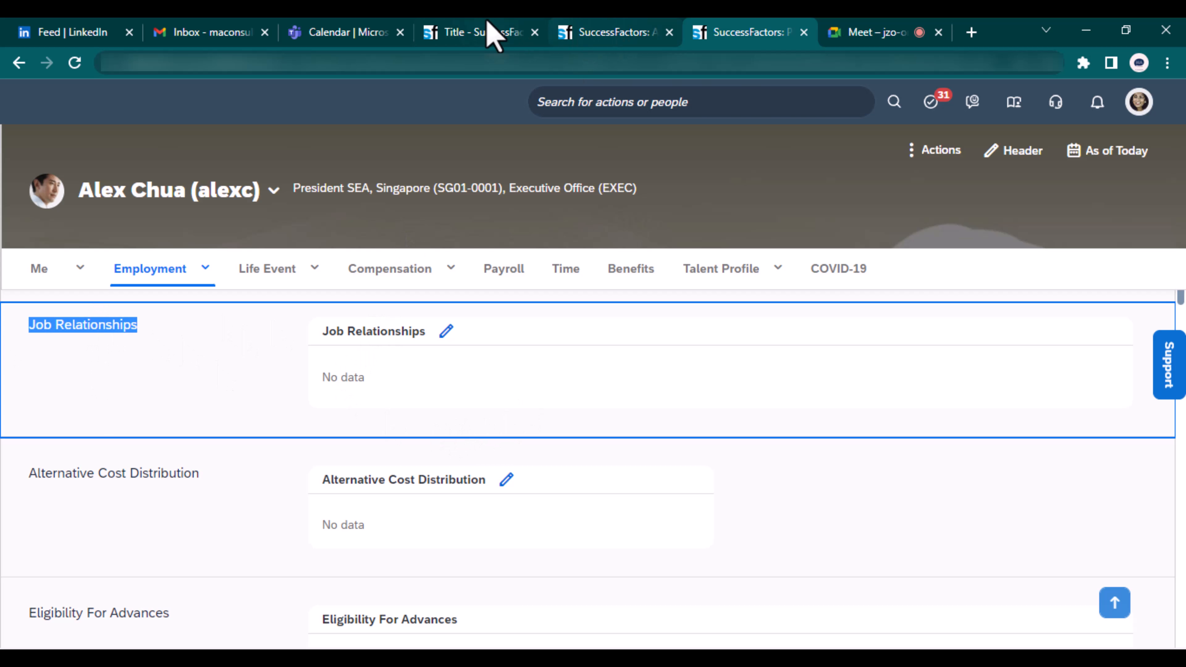
click(487, 33)
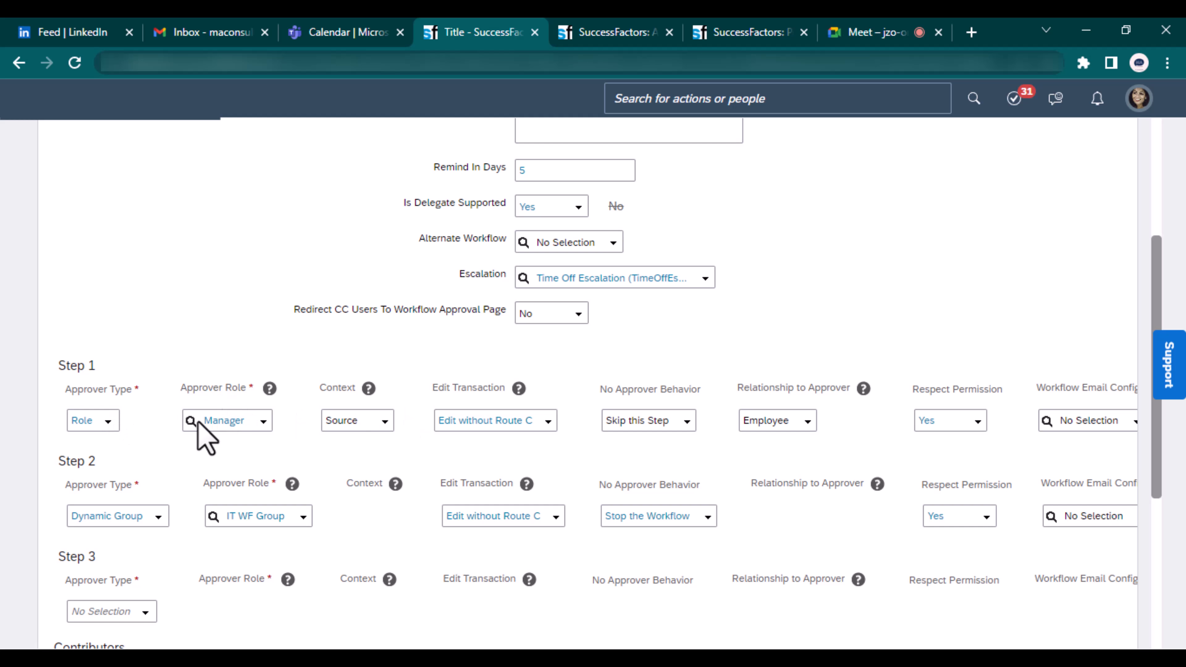
click(270, 424)
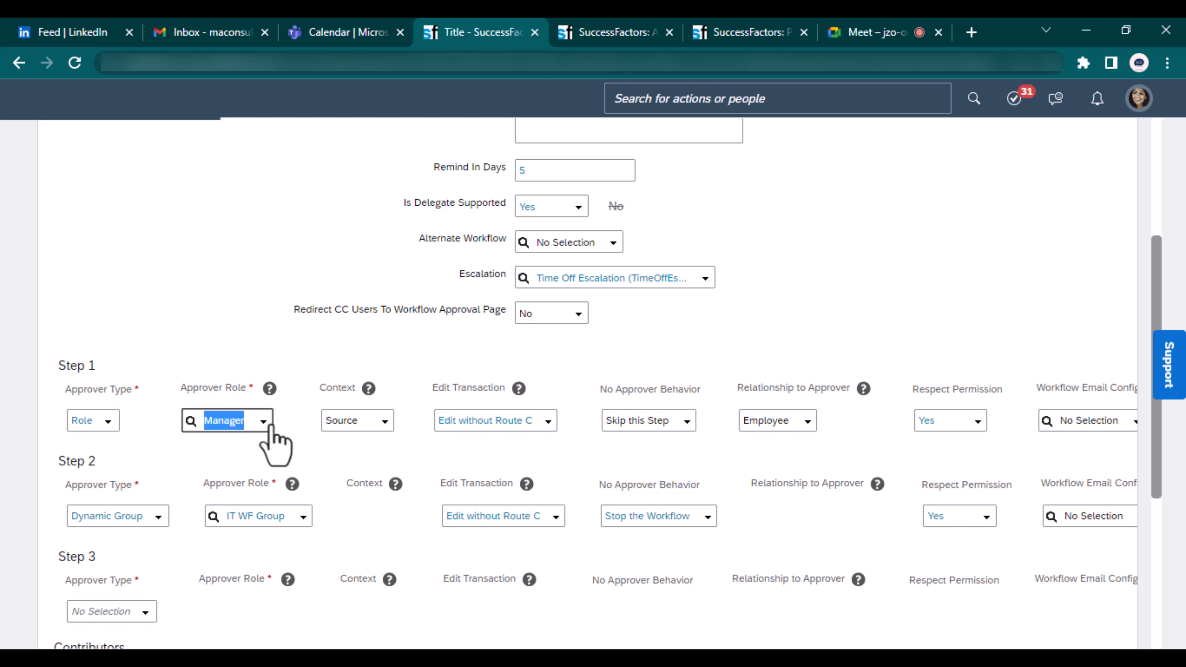
click(746, 32)
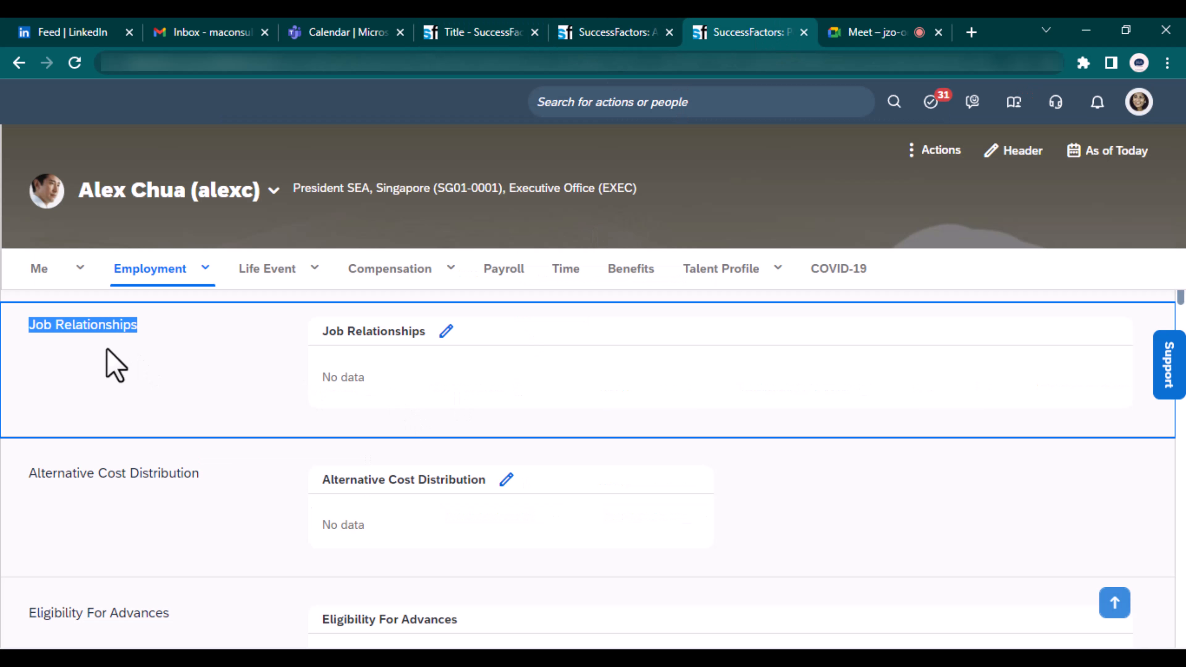
triple_click(95, 324)
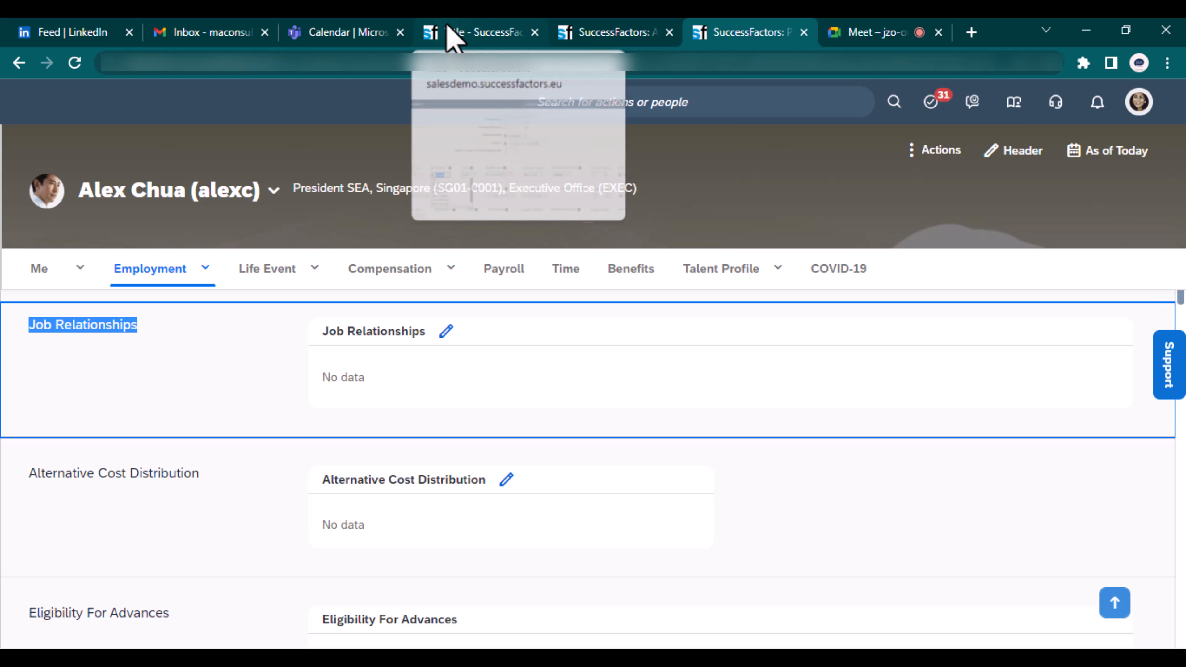
Step: Return to the workflow form and show the full list of available approver roles for Step 1
click(451, 33)
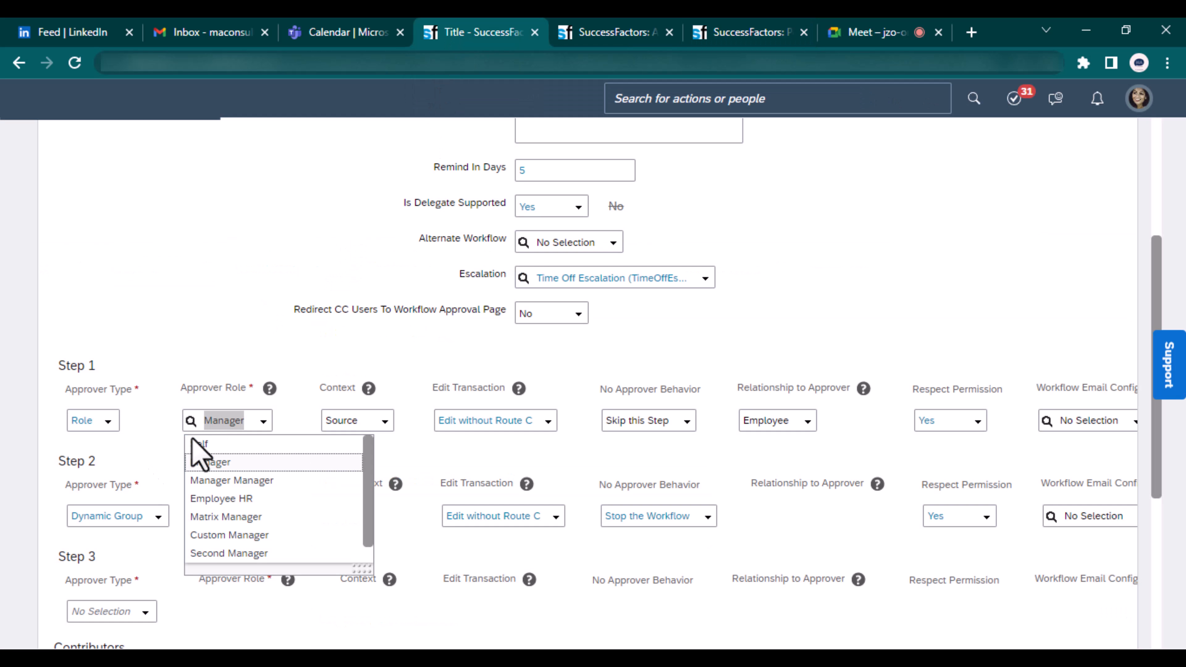
click(161, 343)
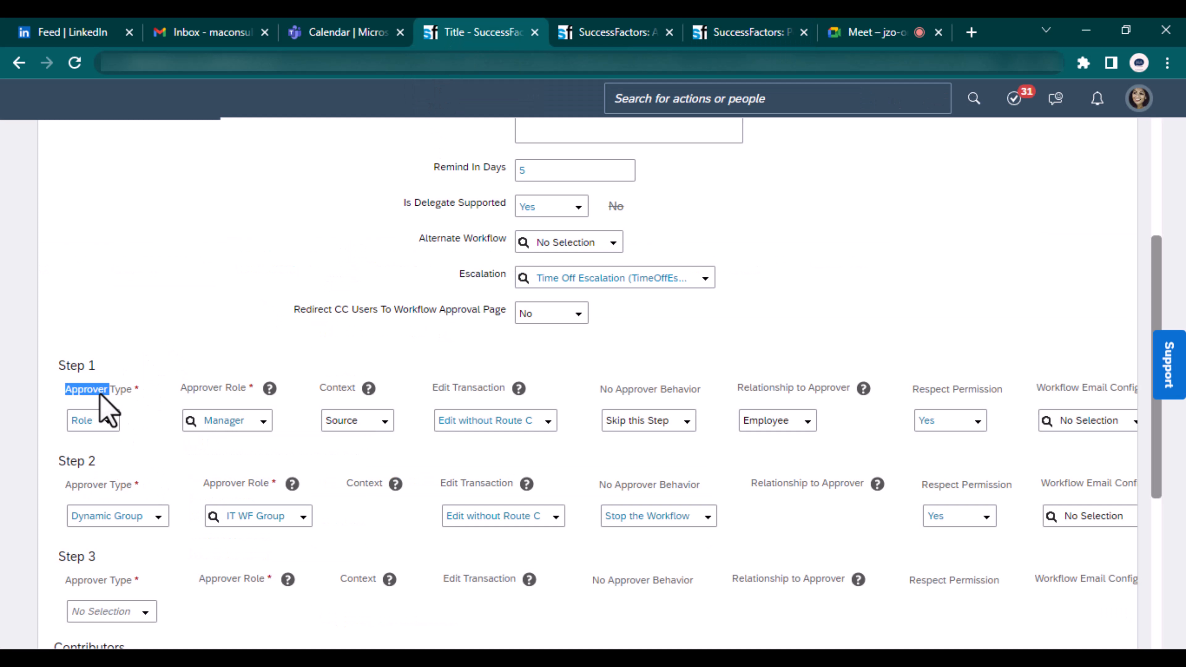
drag(99, 402, 105, 444)
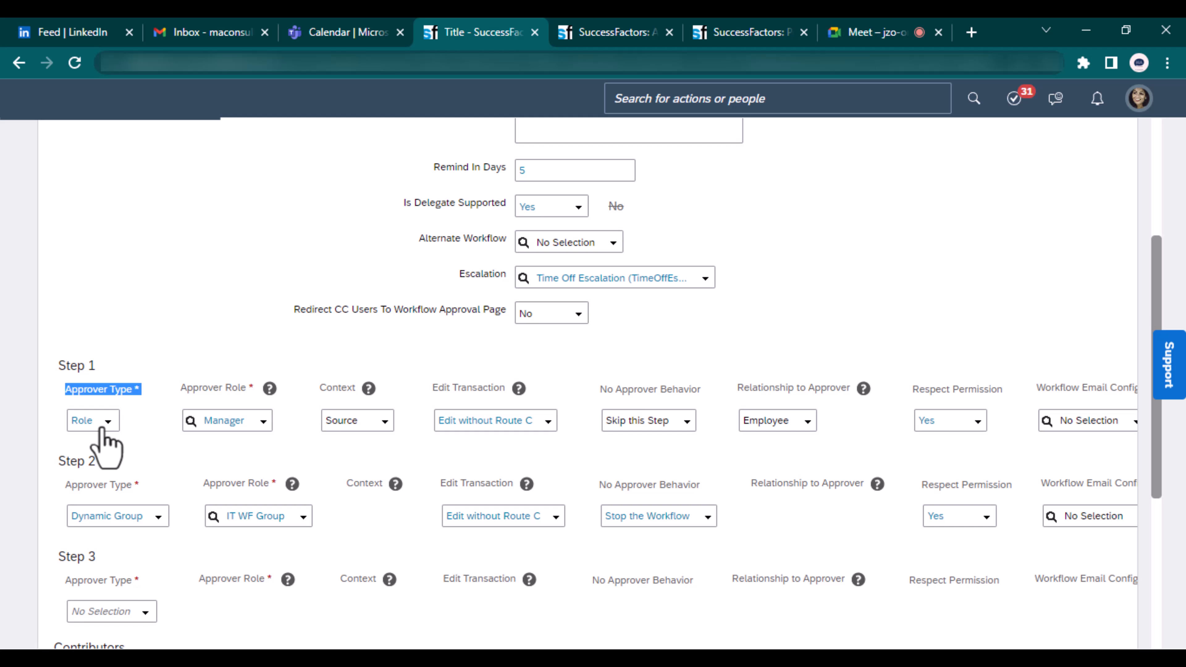
click(258, 427)
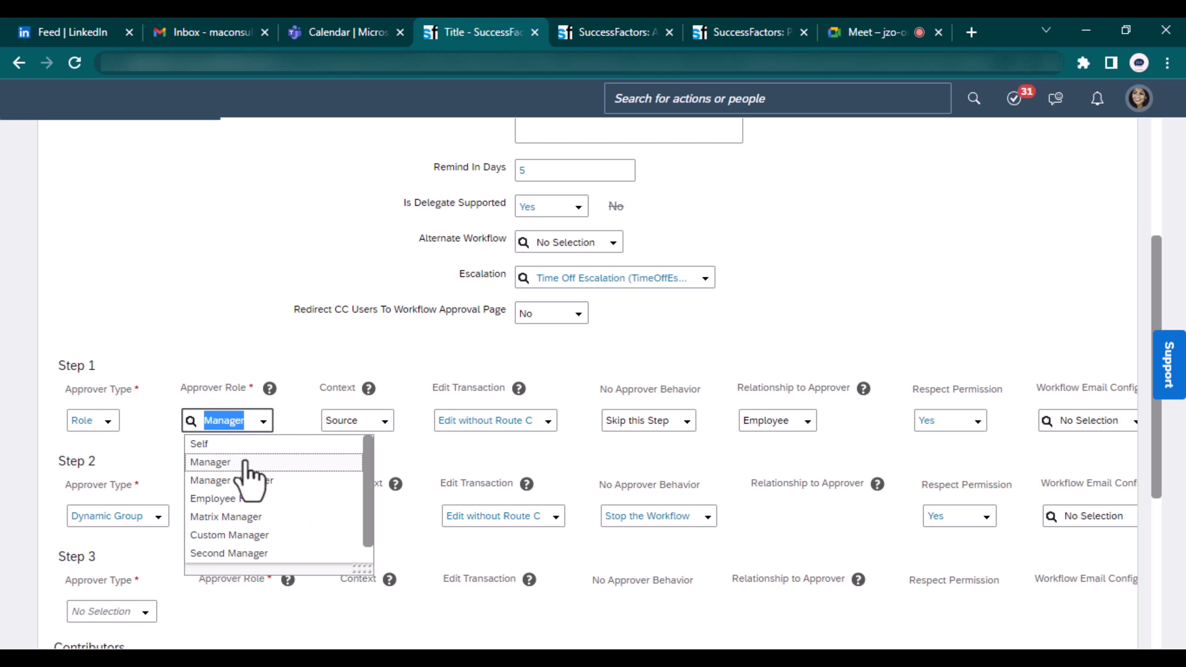
scroll(256, 485, down, 1)
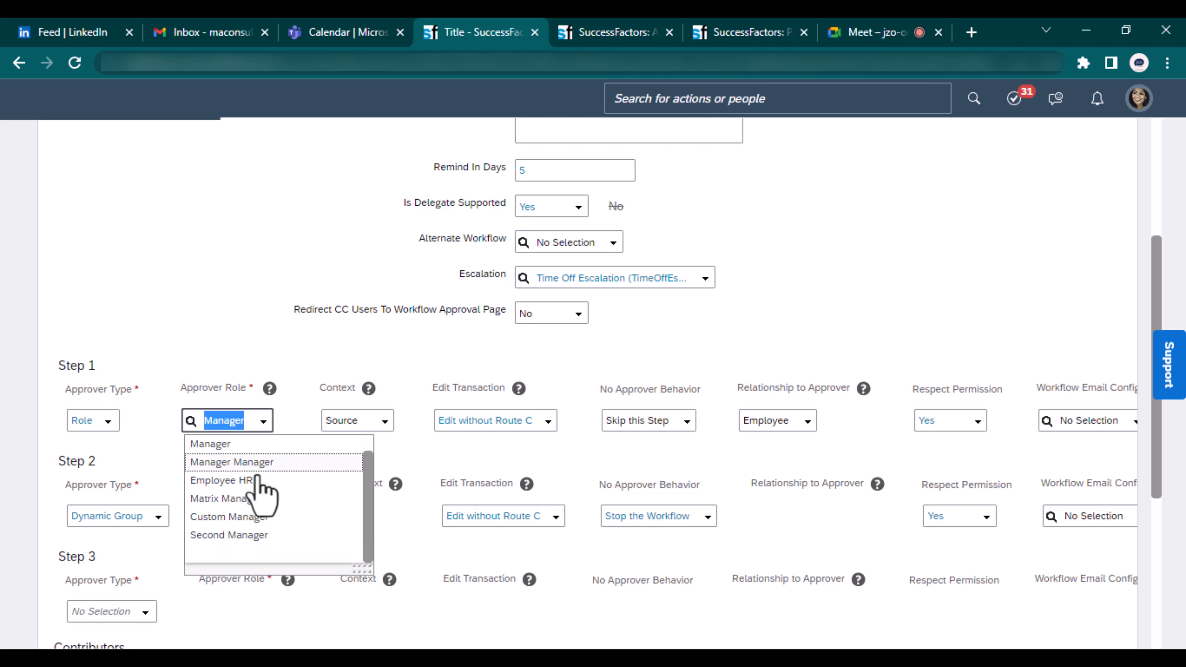
drag(355, 565, 413, 600)
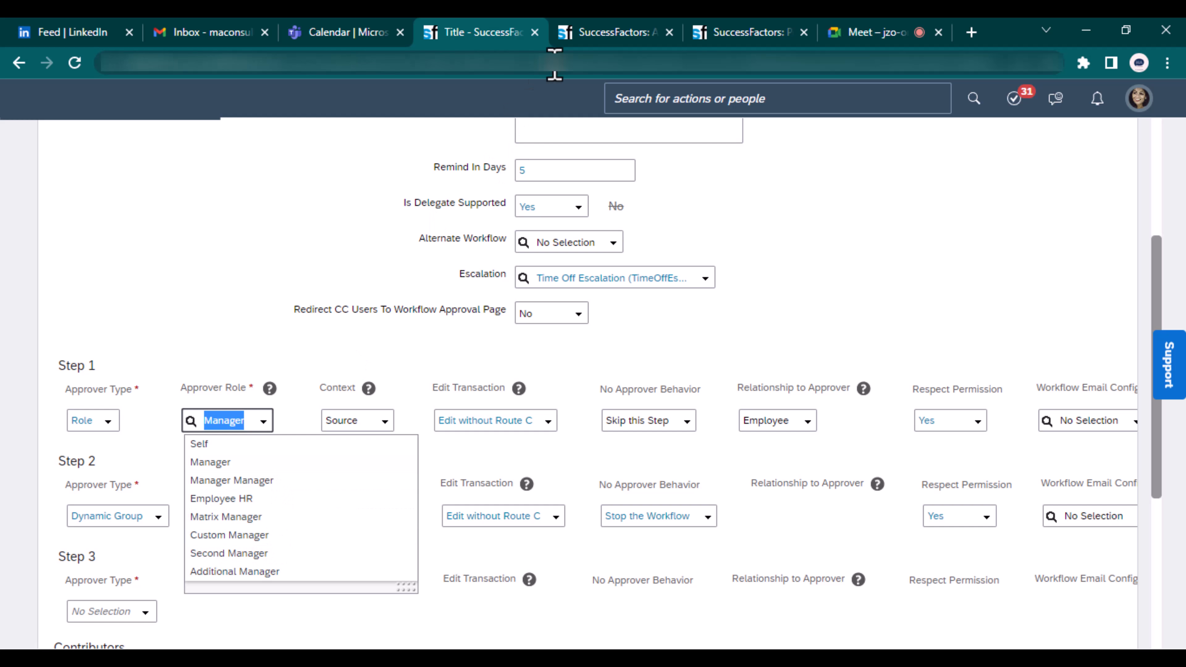
Step: Start editing the employee's Job Relationships with an effective date of Jul 09, 2023
click(709, 38)
triple_click(350, 331)
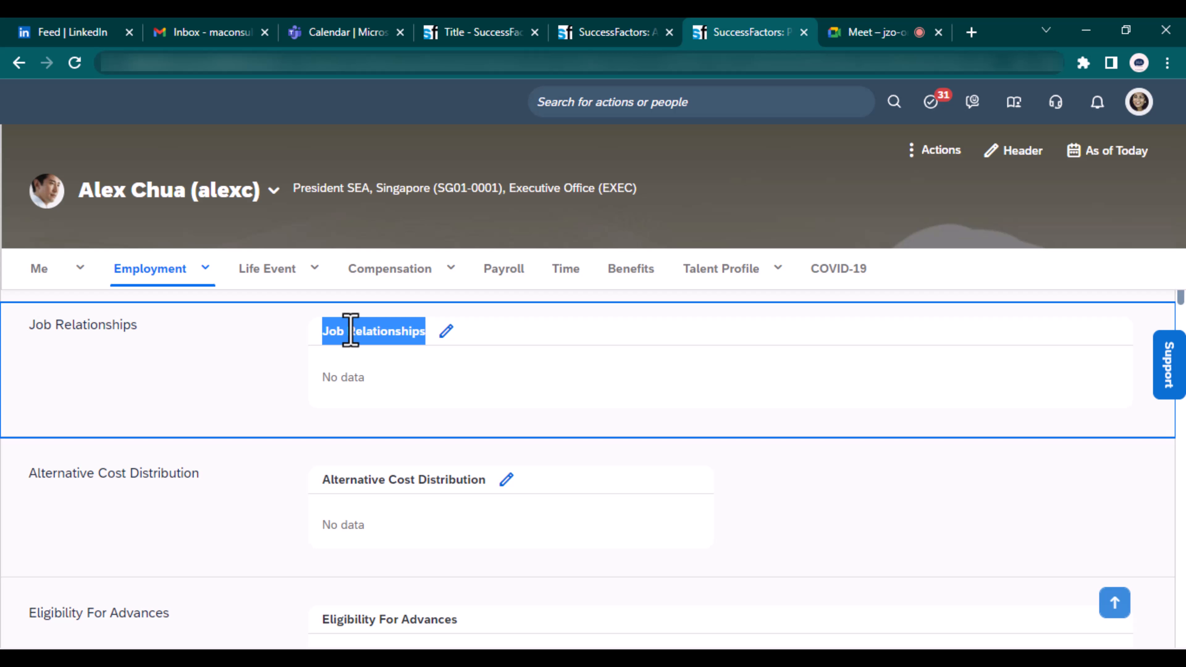
double_click(116, 323)
click(446, 332)
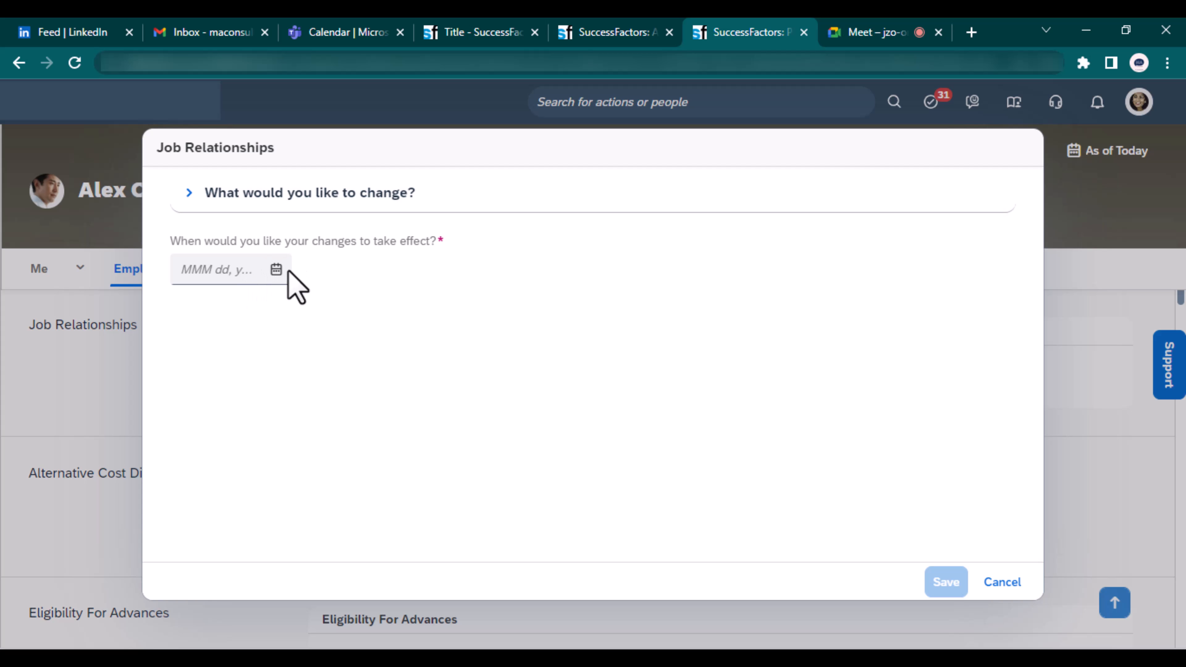
click(612, 32)
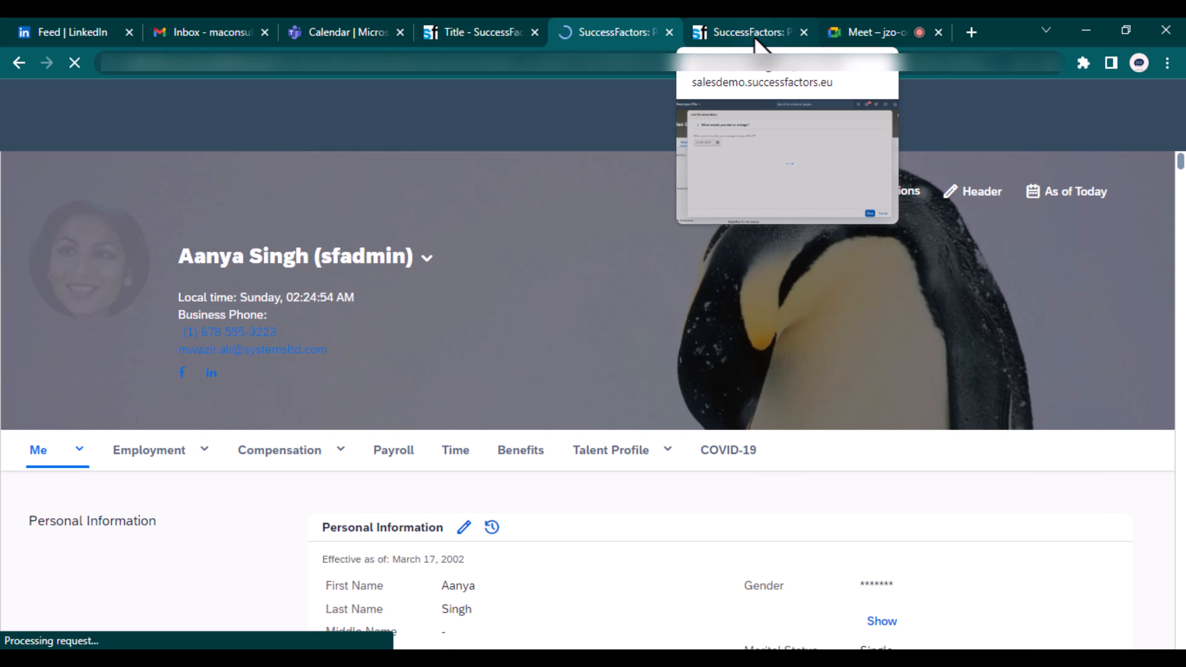
click(757, 42)
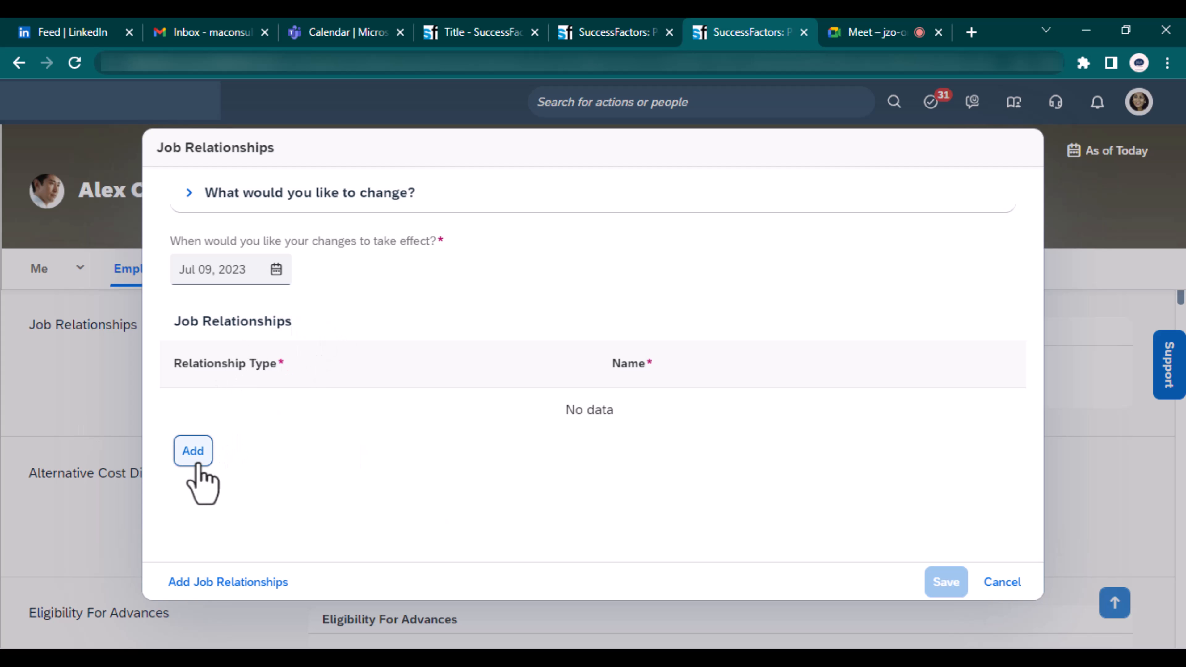
Step: Add a job relationship row and compare its relationship types with the approver roles offered in the workflow's Step 1
click(514, 33)
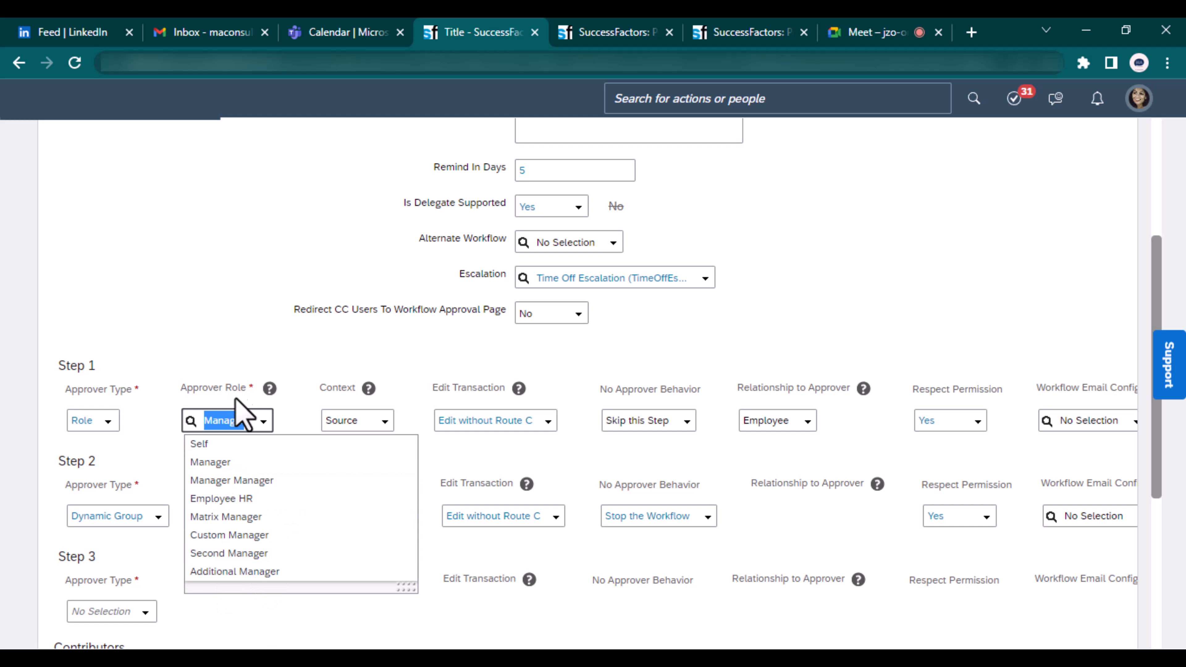
click(606, 32)
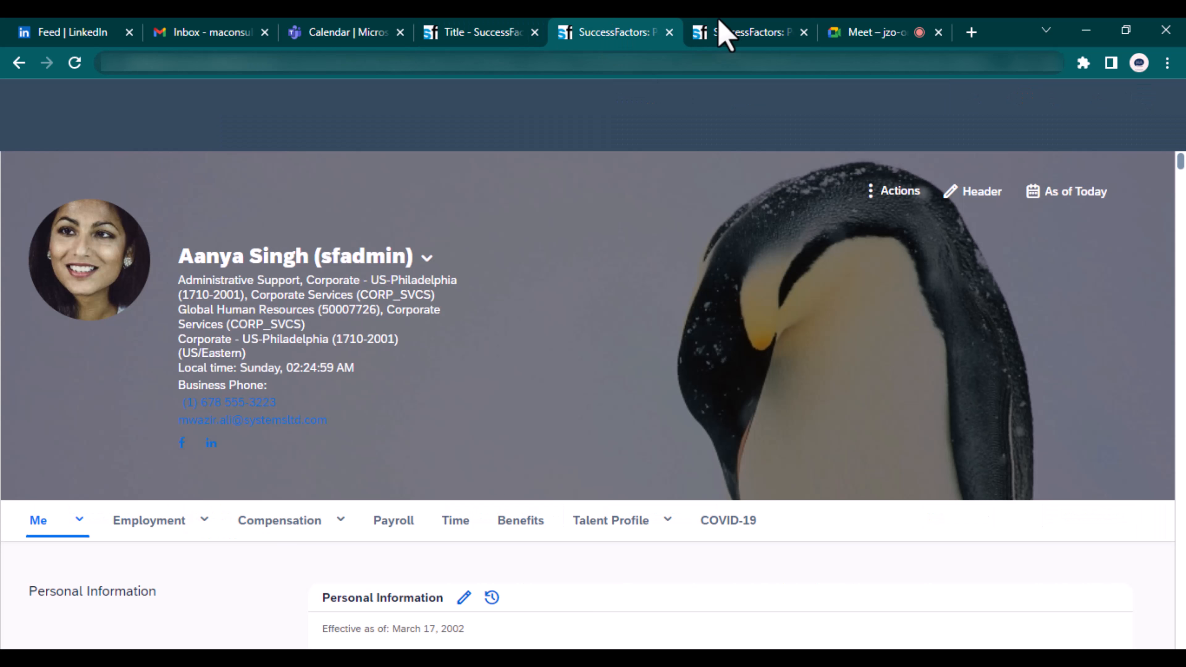
click(720, 32)
click(525, 411)
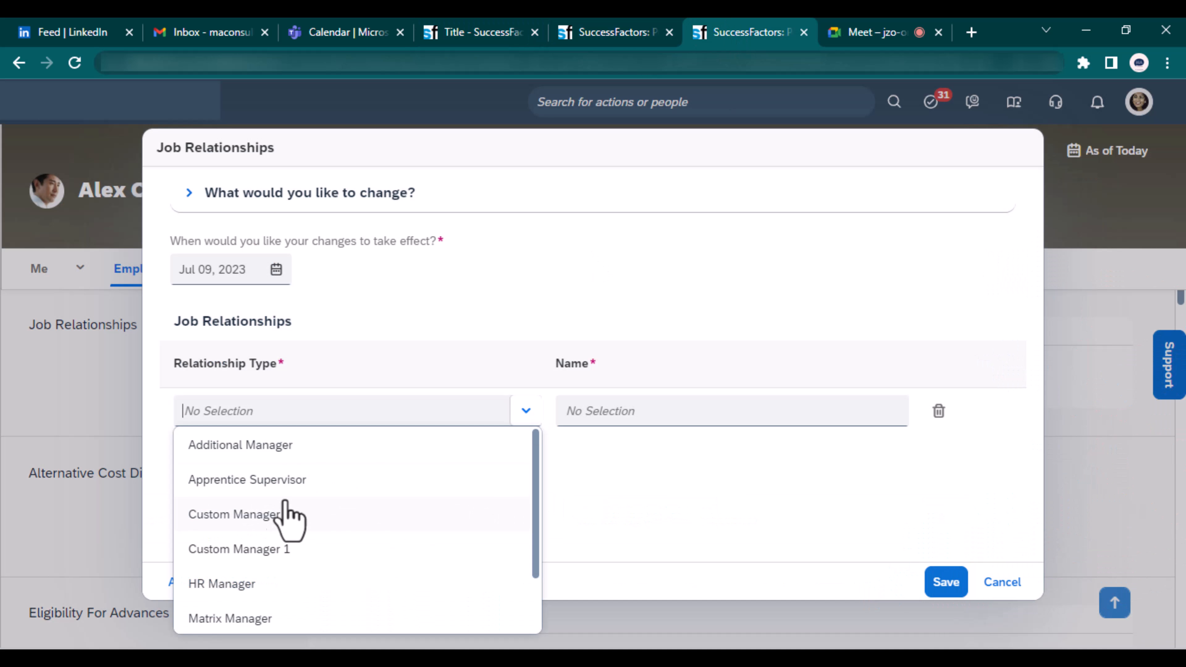
scroll(289, 537, down, 2)
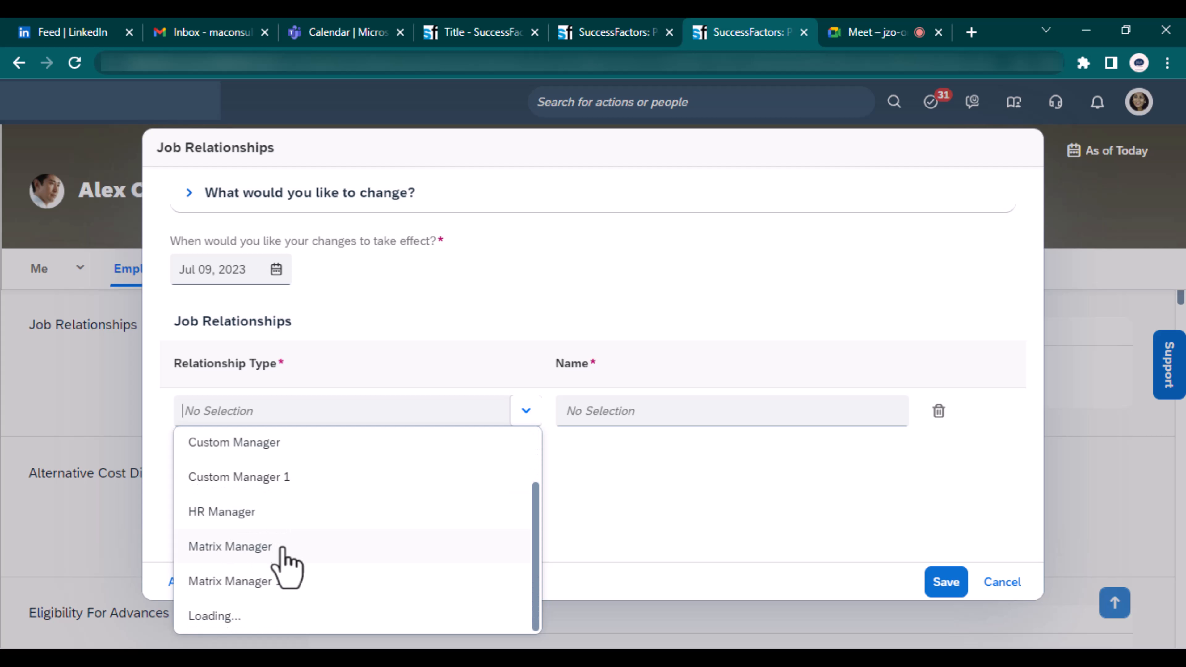
scroll(283, 561, up, 2)
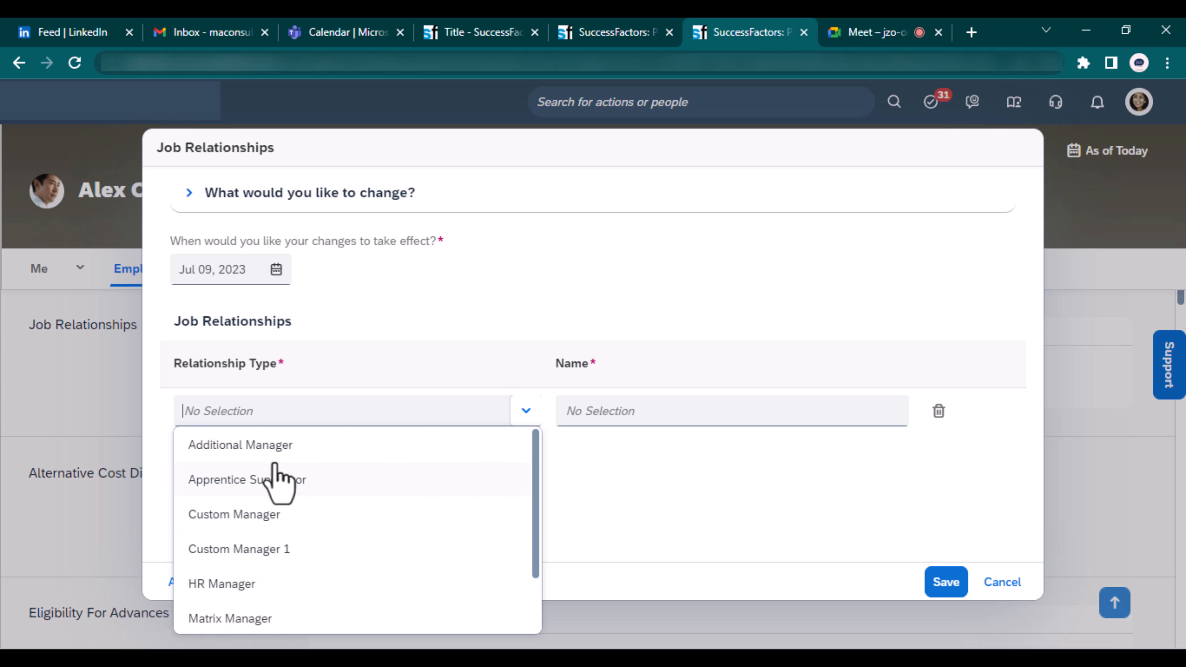
scroll(264, 584, down, 2)
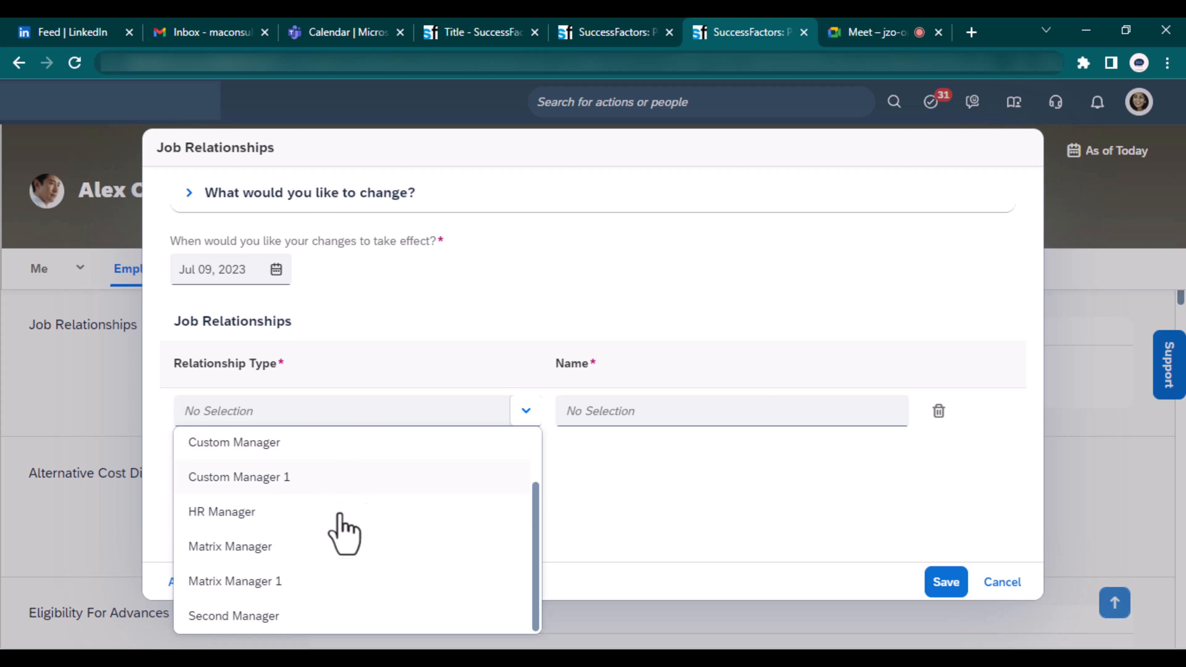
Step: Go back to the workflow form and choose Manager as the approver role for Step 1
click(633, 37)
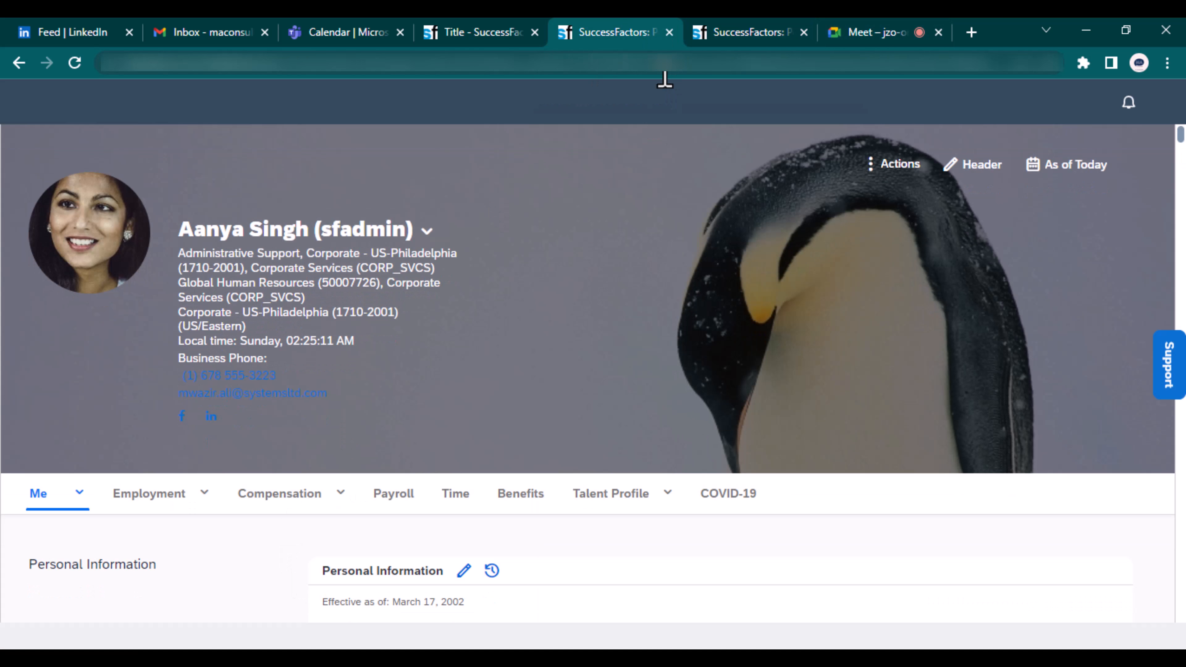
click(476, 37)
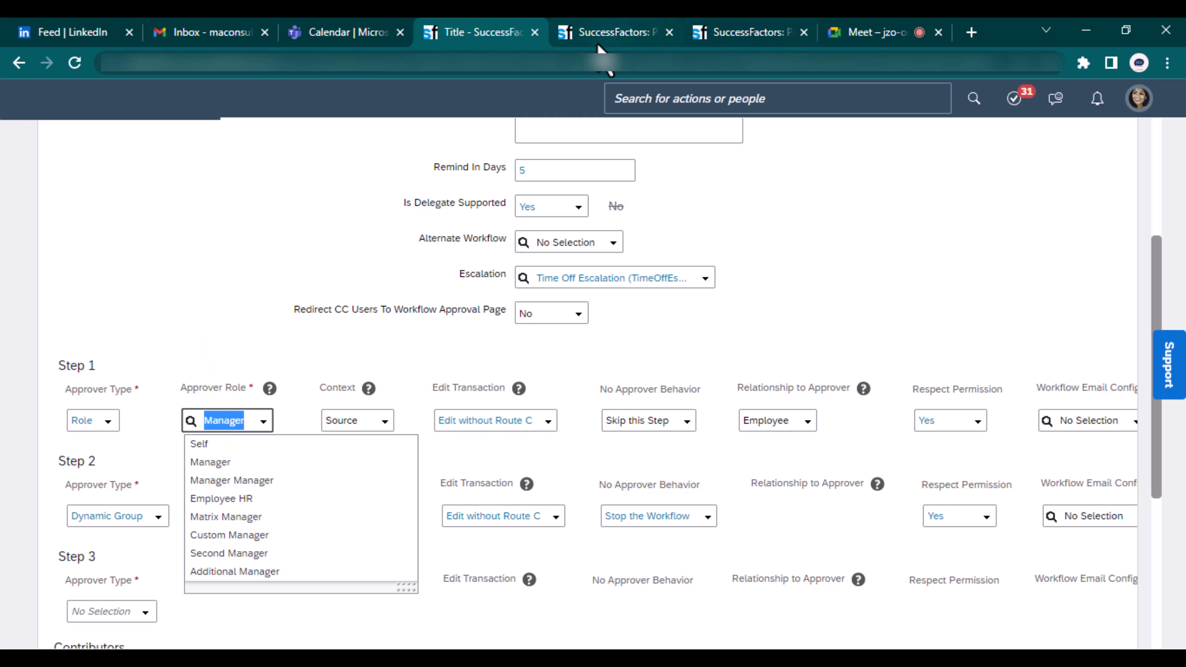
click(225, 462)
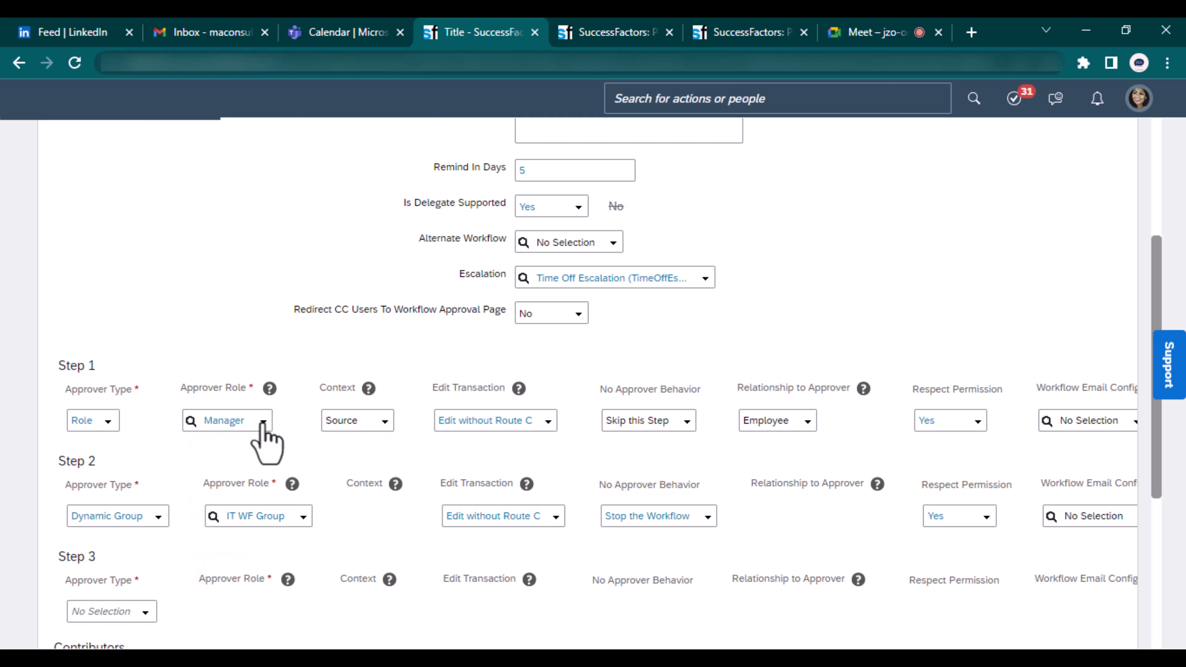
Step: Add a CC role of type External Email and enter the recipient's e-mail address
scroll(244, 522, down, 2)
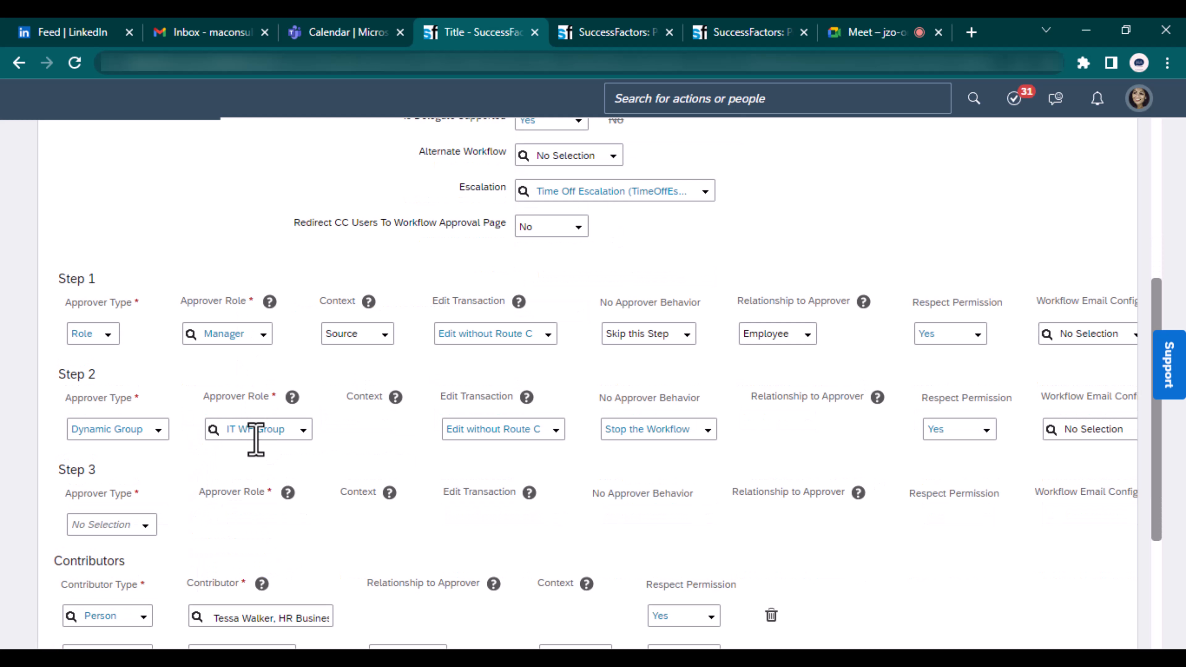
scroll(256, 439, down, 2)
scroll(275, 450, down, 3)
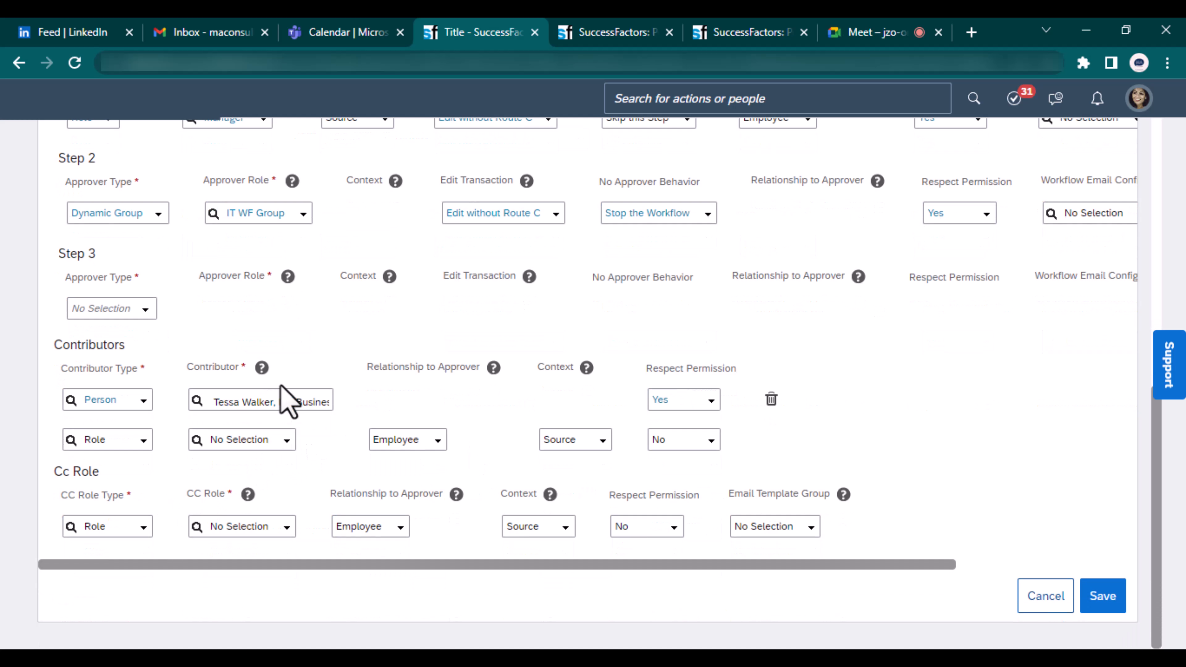
click(146, 533)
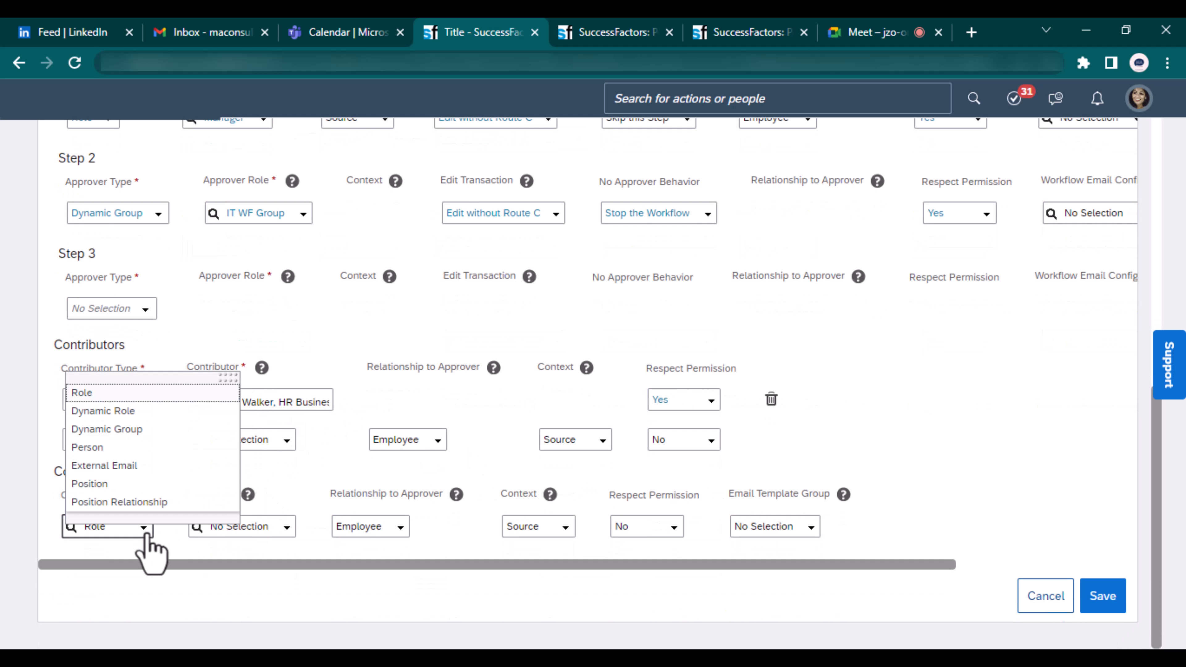
click(110, 465)
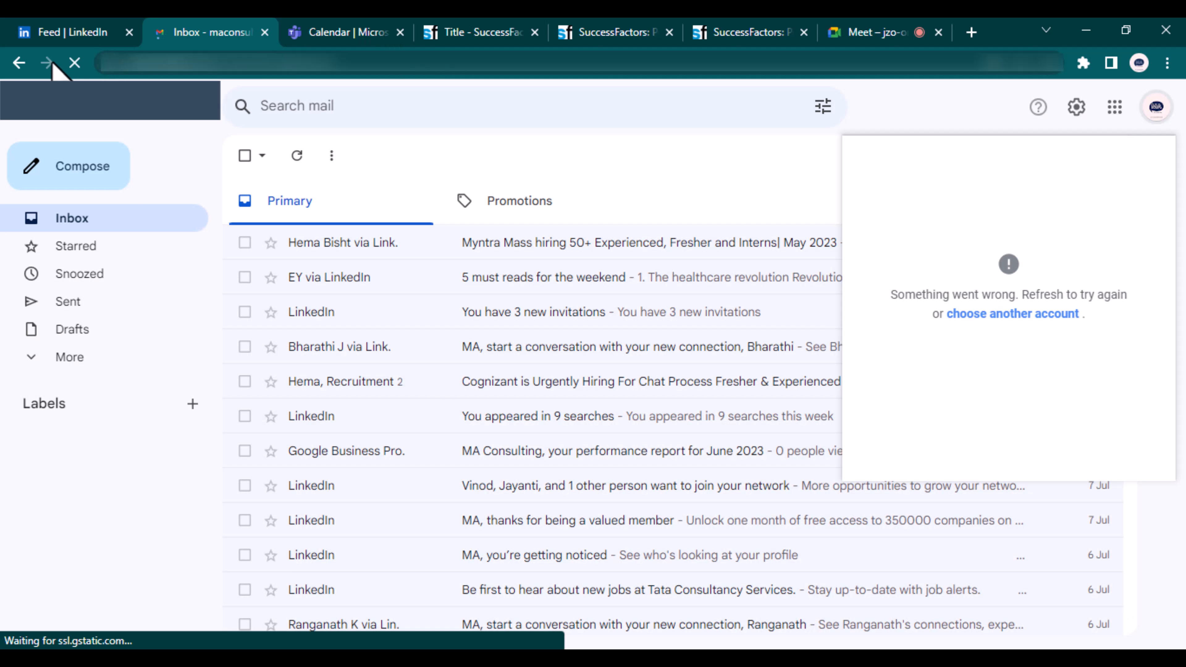
click(512, 30)
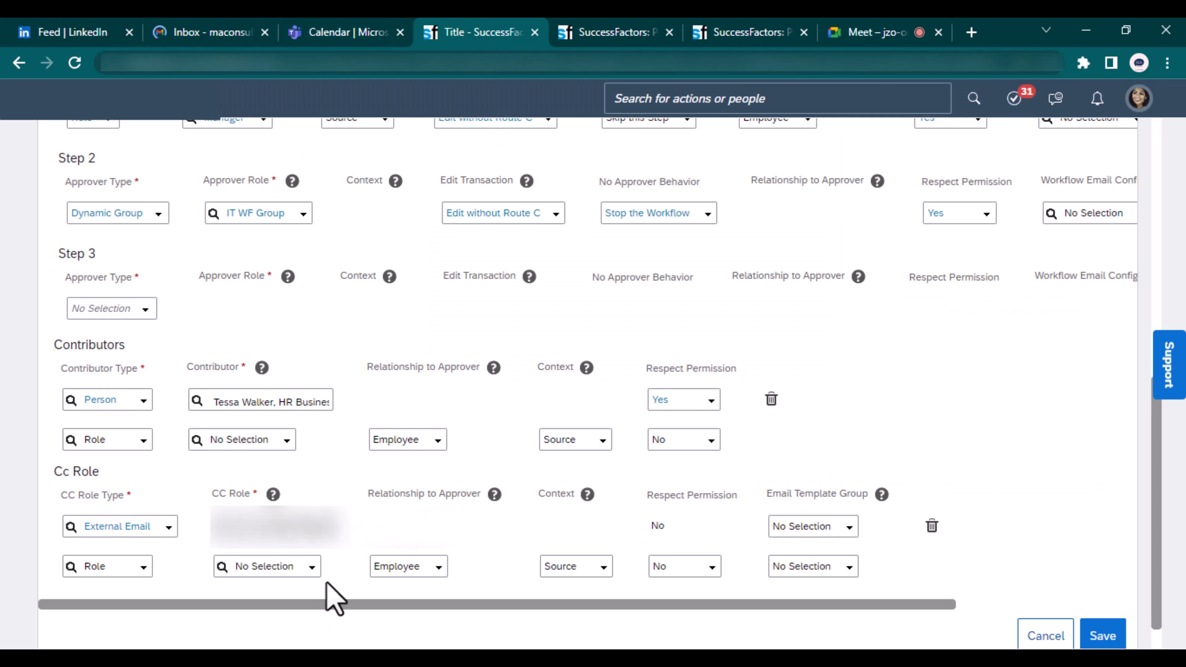
Step: Review the workflow's header fields, approver steps, contributors and CC roles, and save the workflow
scroll(522, 430, up, 10)
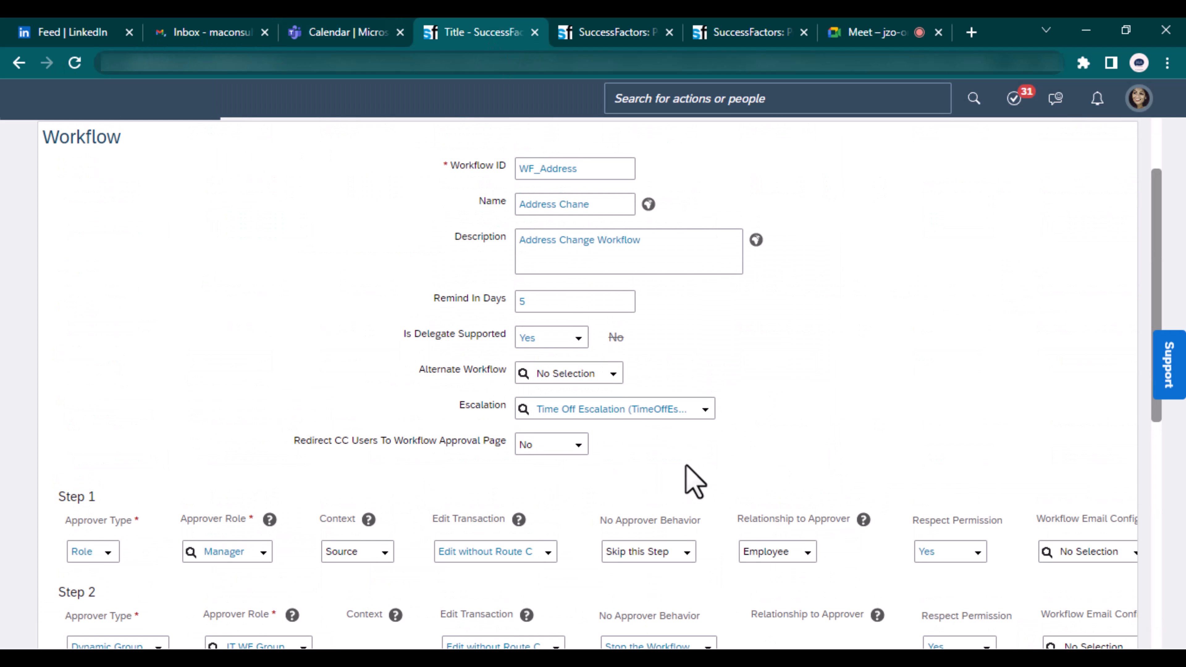
scroll(688, 481, down, 5)
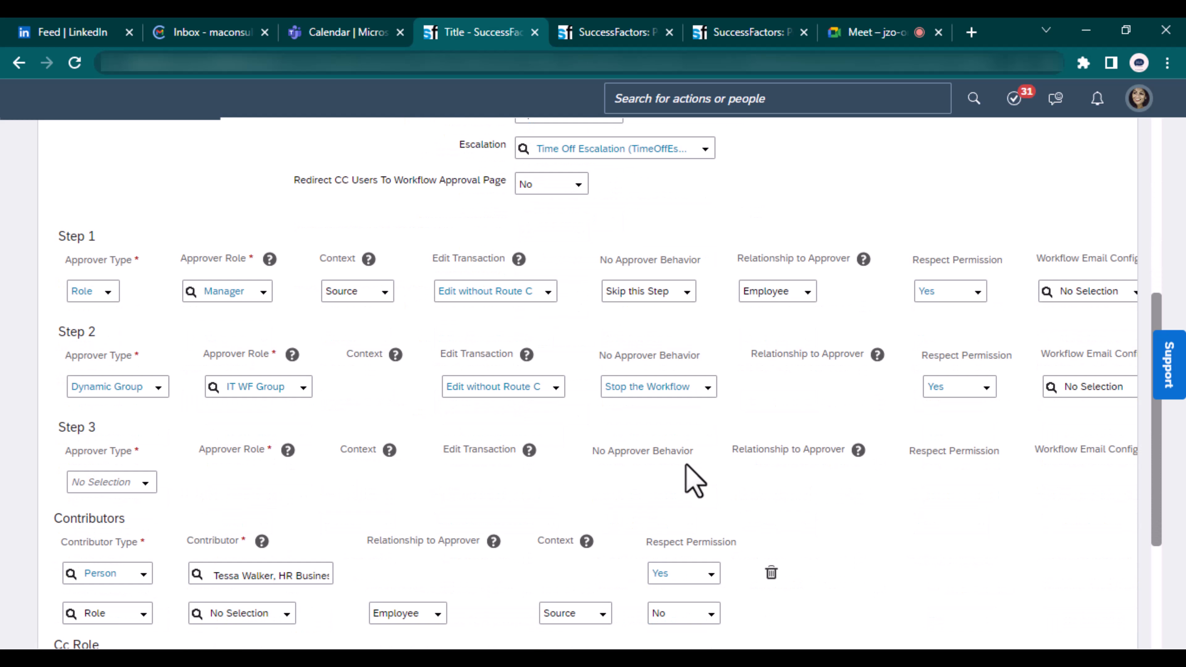
scroll(696, 488, up, 5)
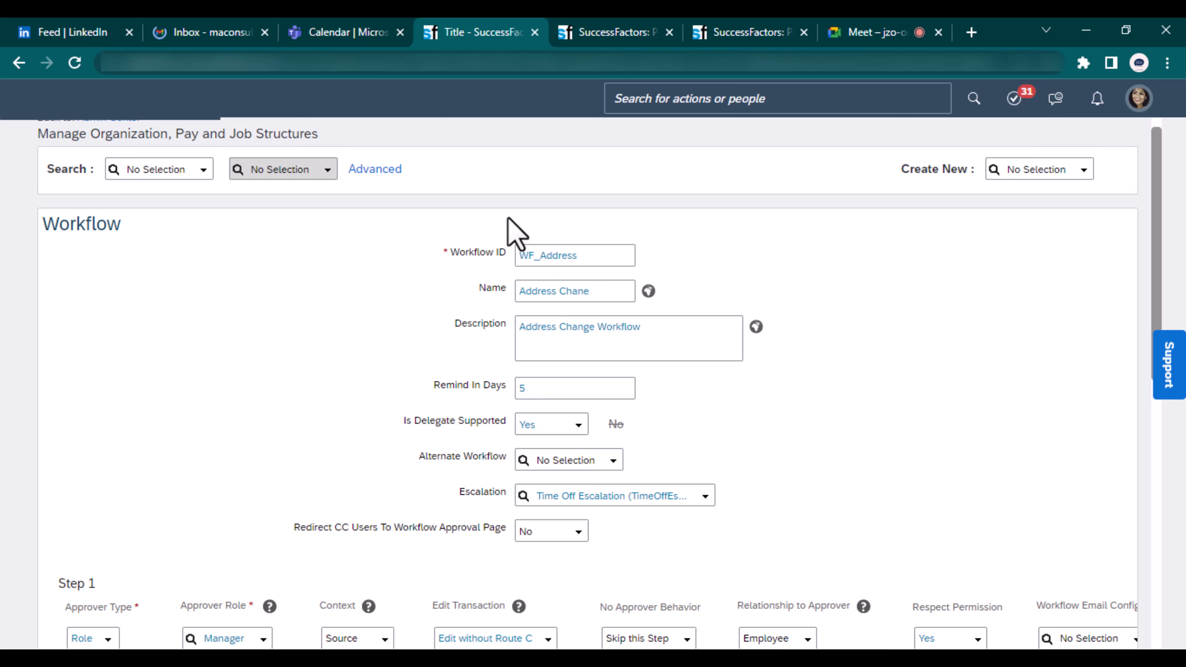
scroll(709, 484, down, 3)
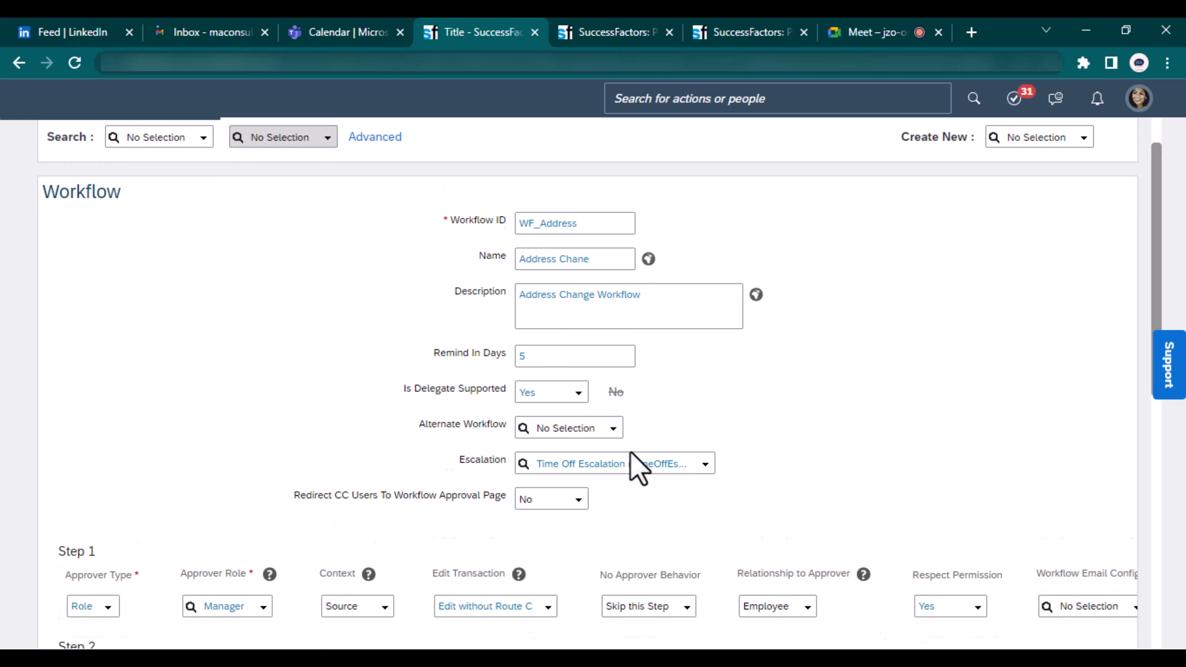
scroll(327, 420, down, 9)
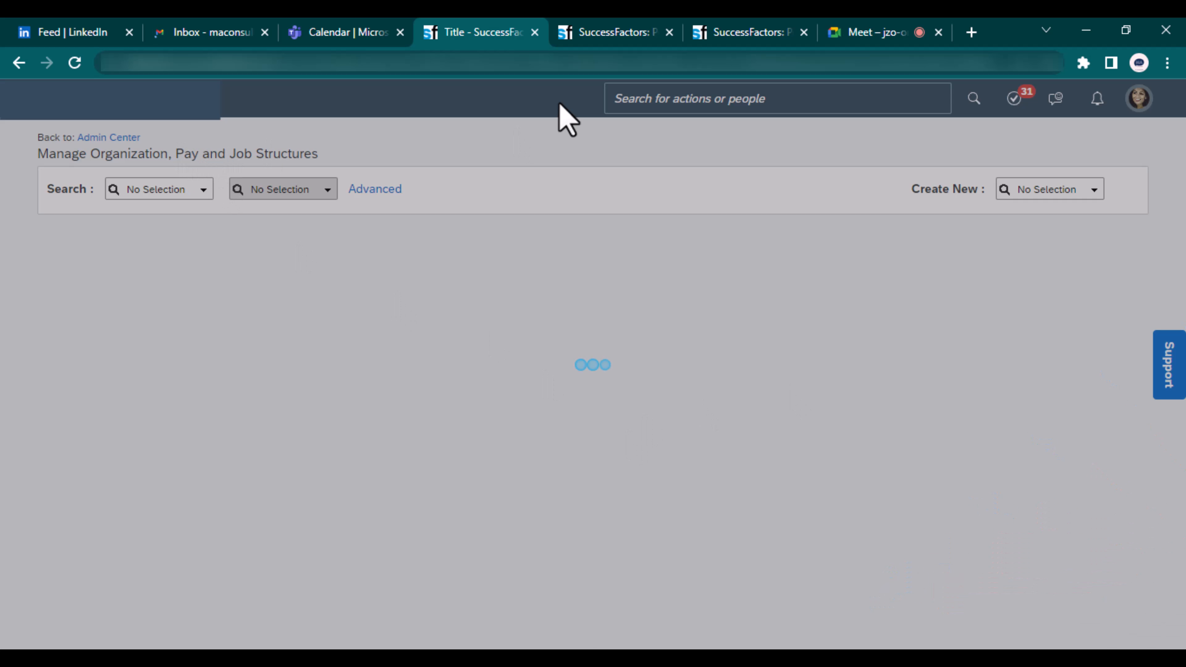
Step: Go to Configure Business Rules in the other SuccessFactors tab and open the Cust_WFADR rule
click(606, 33)
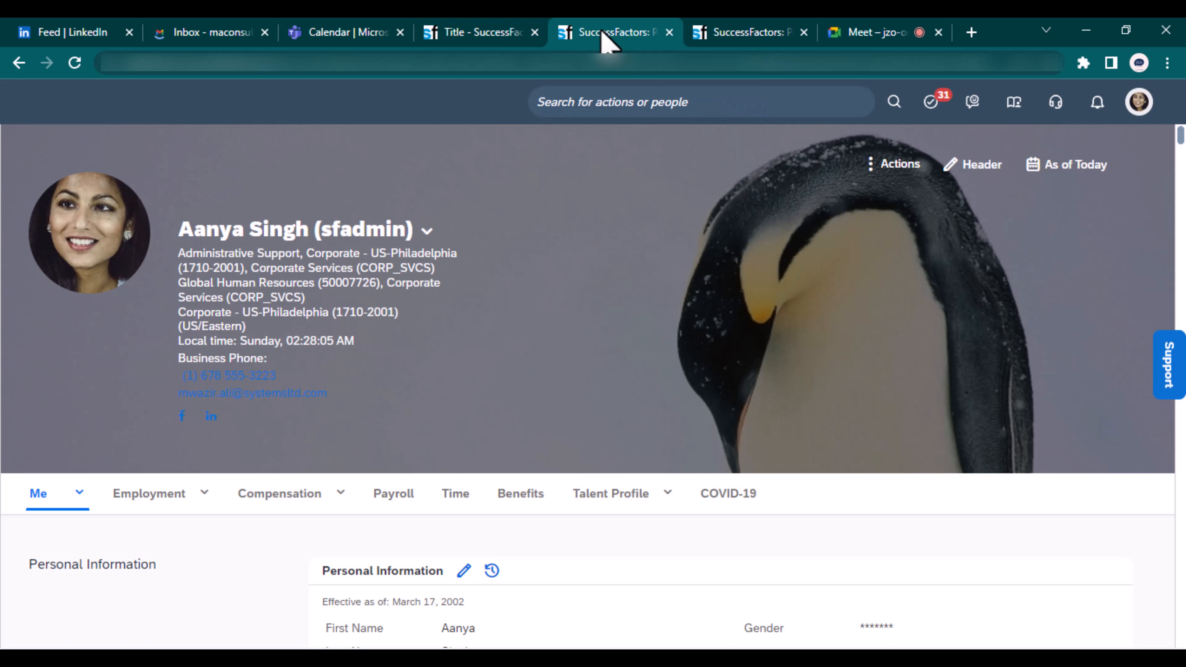
click(722, 102)
text(confogure)
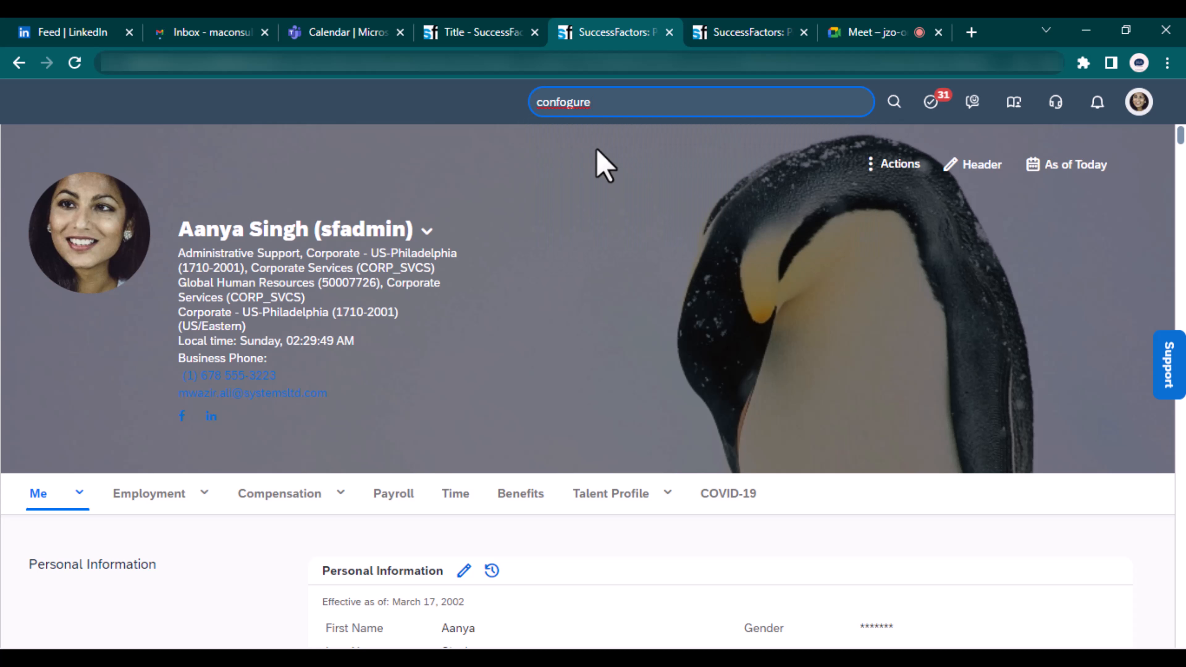
double_click(572, 104)
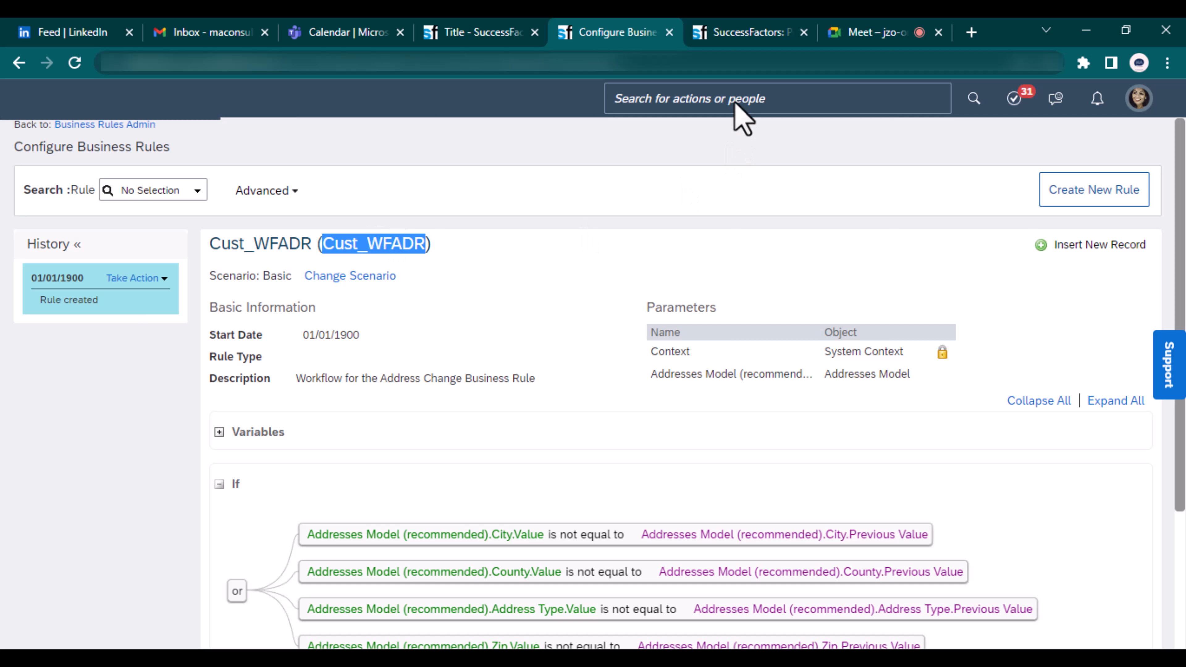
Step: Search the actions for Manage Business Configuration and open it
click(737, 100)
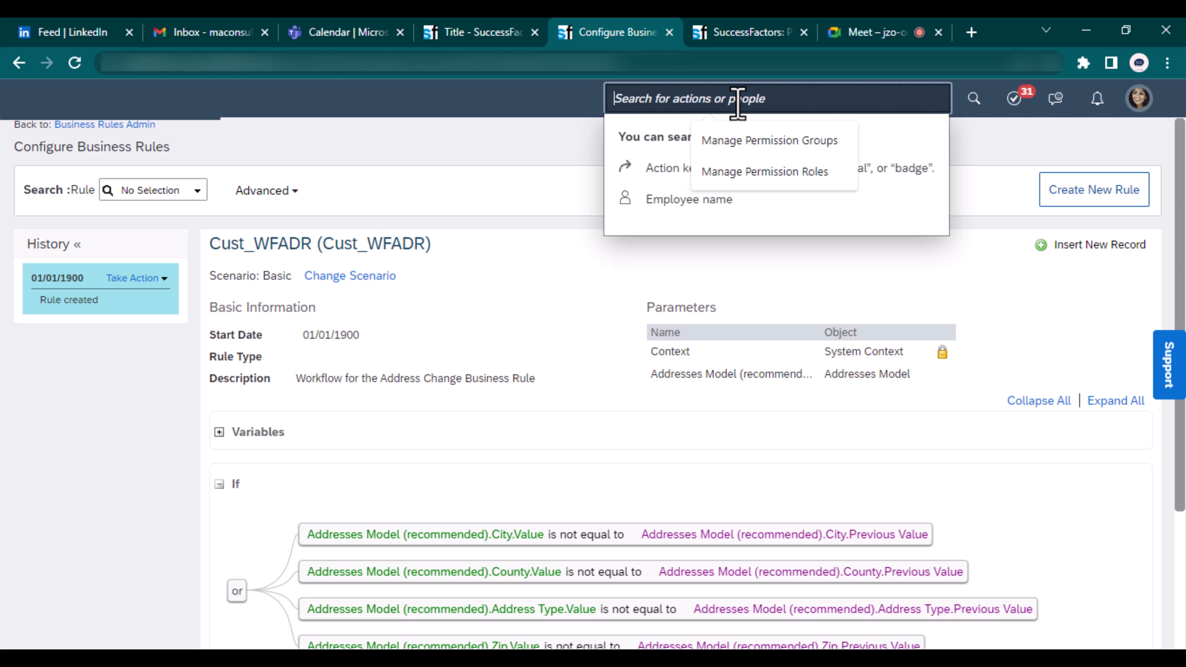
text(manage )
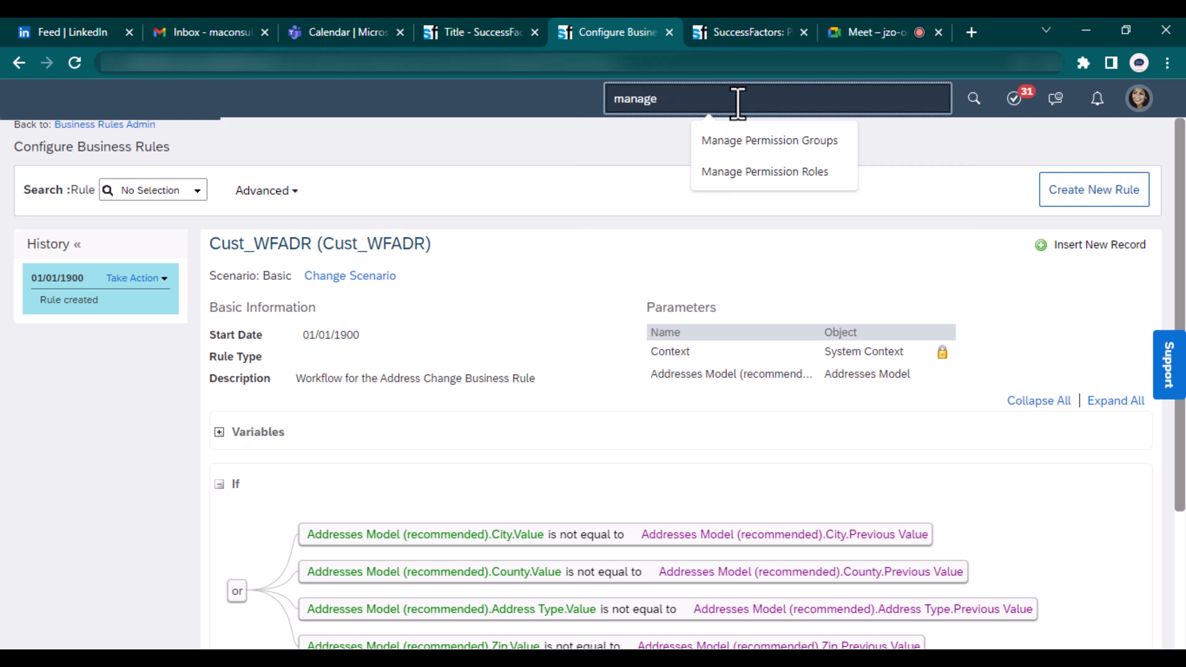
text(busienss confi)
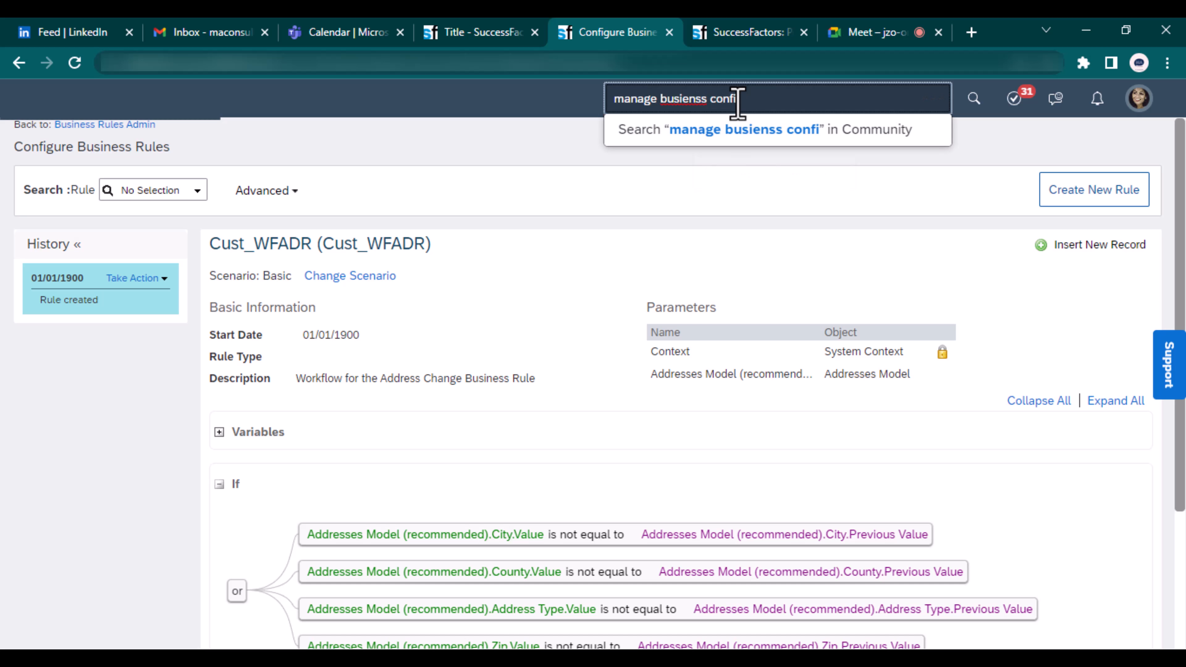
right_click(688, 109)
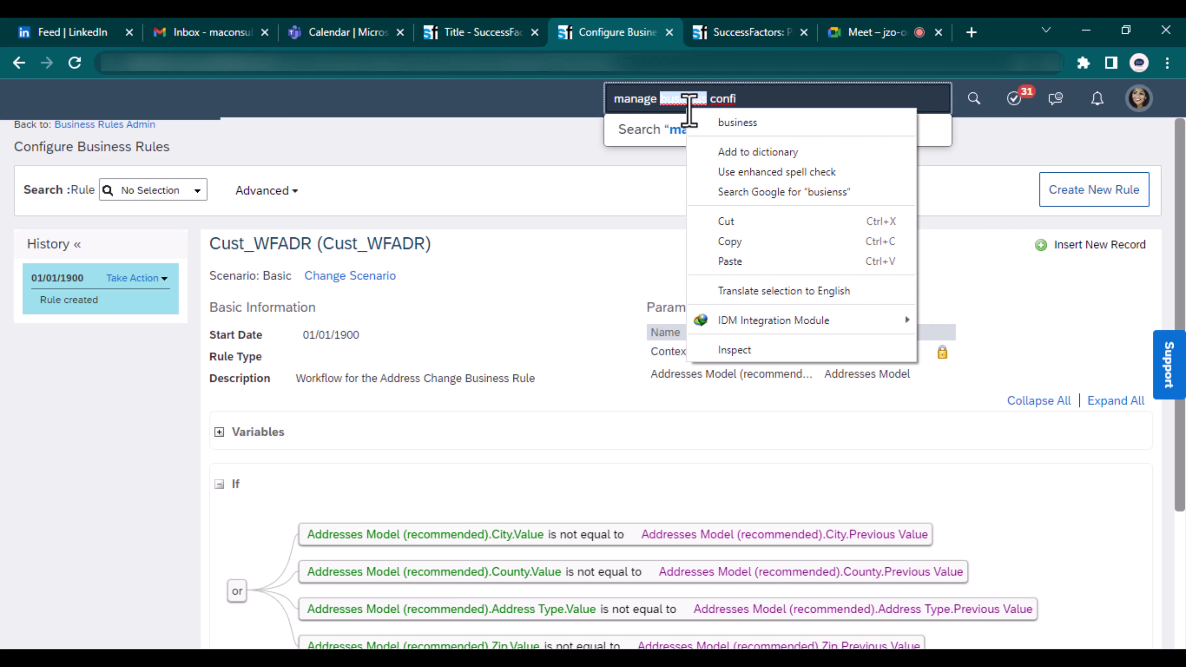
click(780, 128)
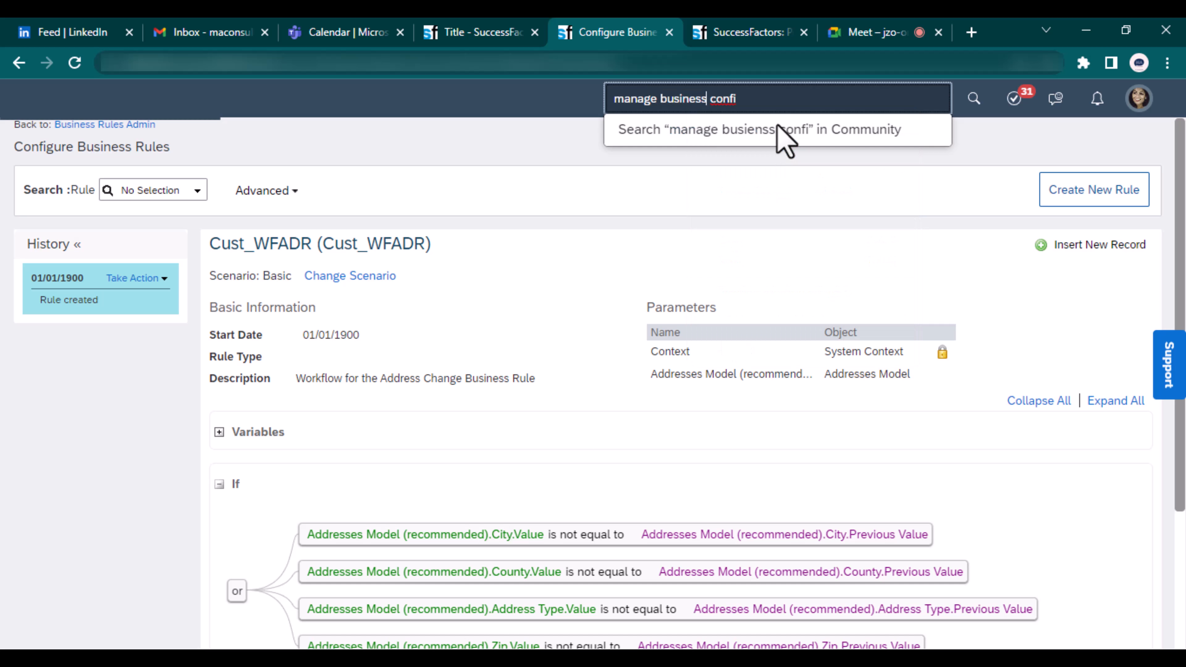
double_click(729, 102)
text(conf)
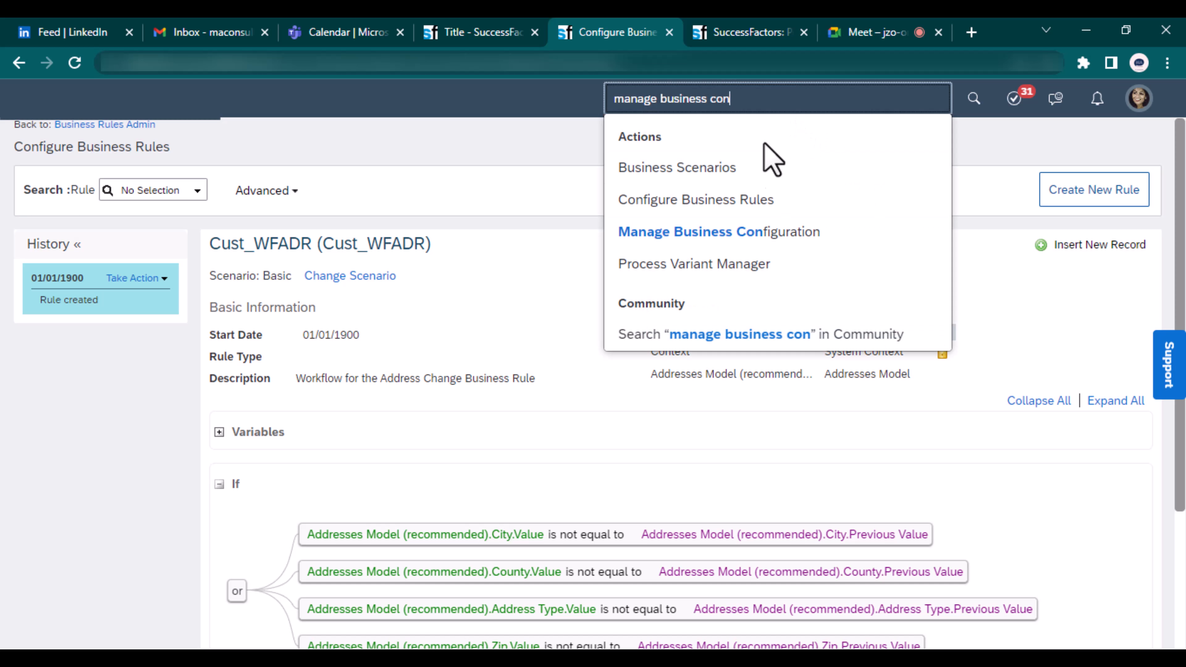
click(730, 238)
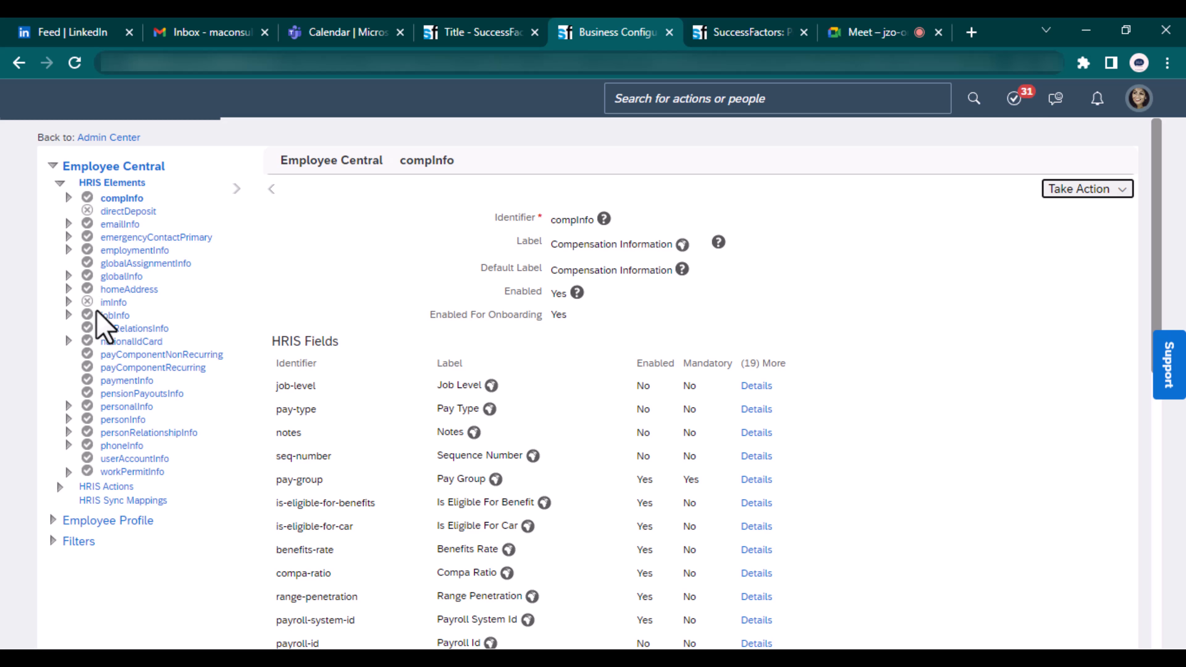
Step: Open the homeAddress HRIS element of Employee Central for correction
click(129, 290)
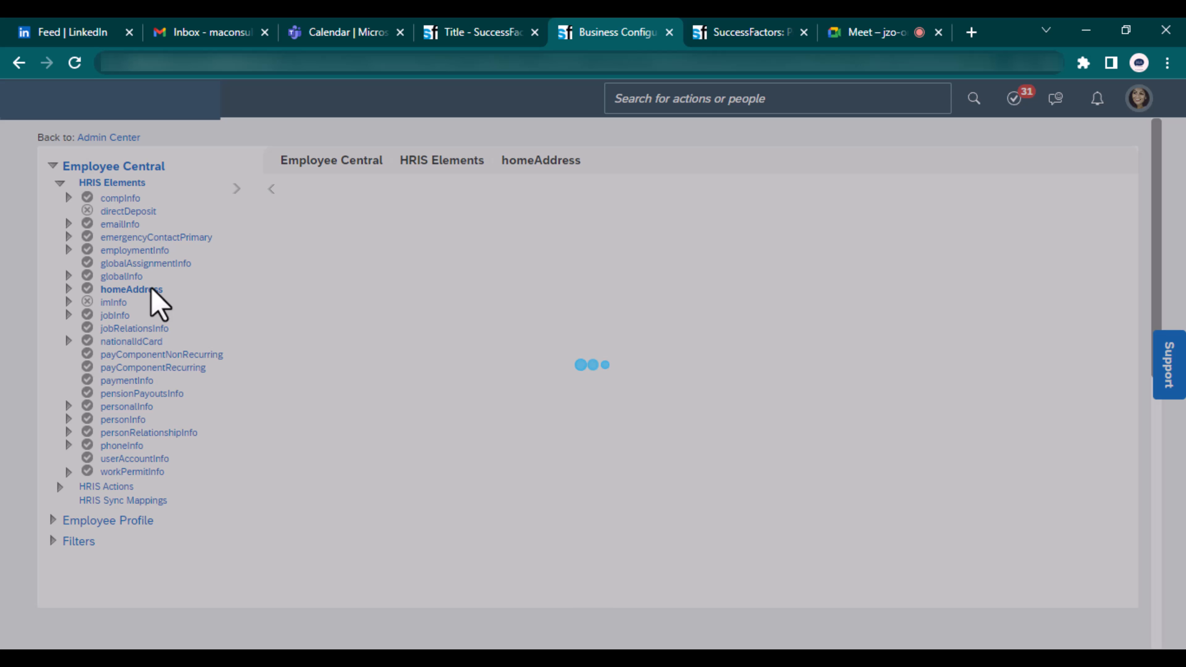
click(1079, 189)
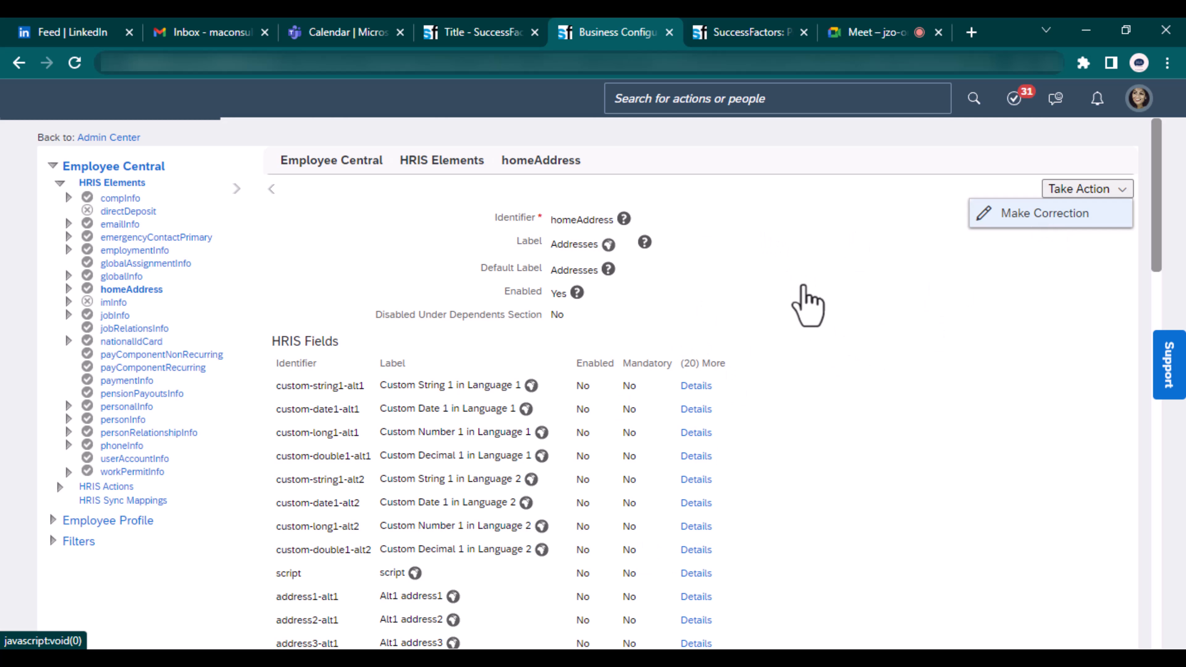
click(1018, 225)
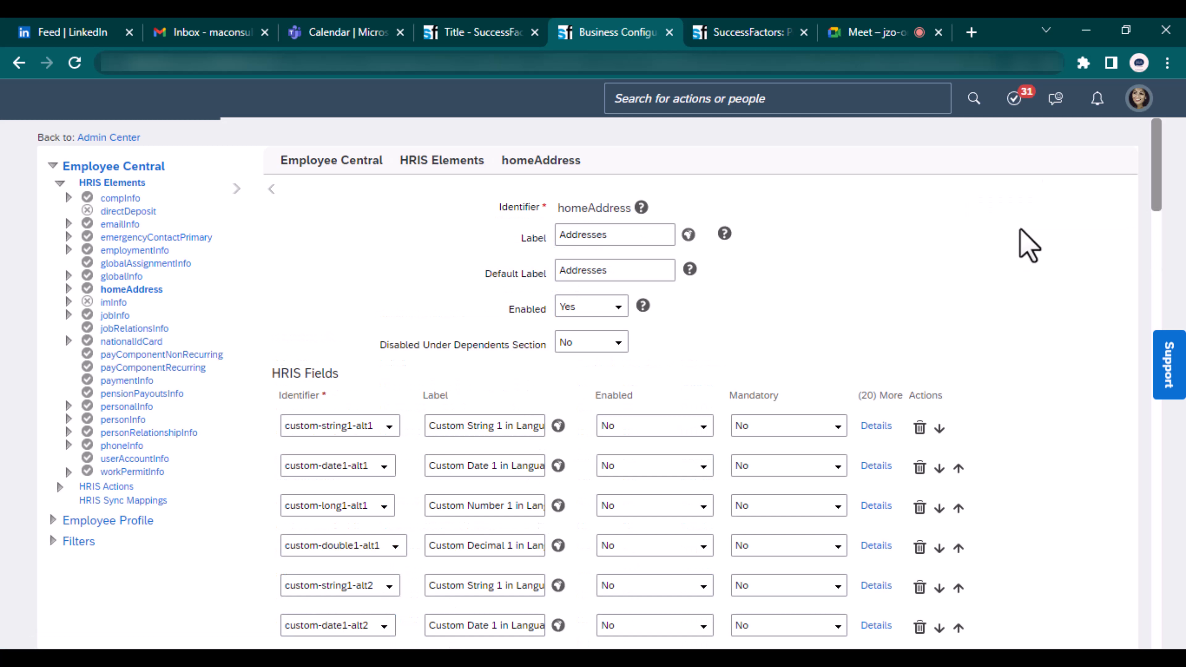
Step: Add a trigger rule to homeAddress with Home Address Model as the base object and onSave as the event type
scroll(1026, 286, down, 20)
scroll(1016, 295, down, 10)
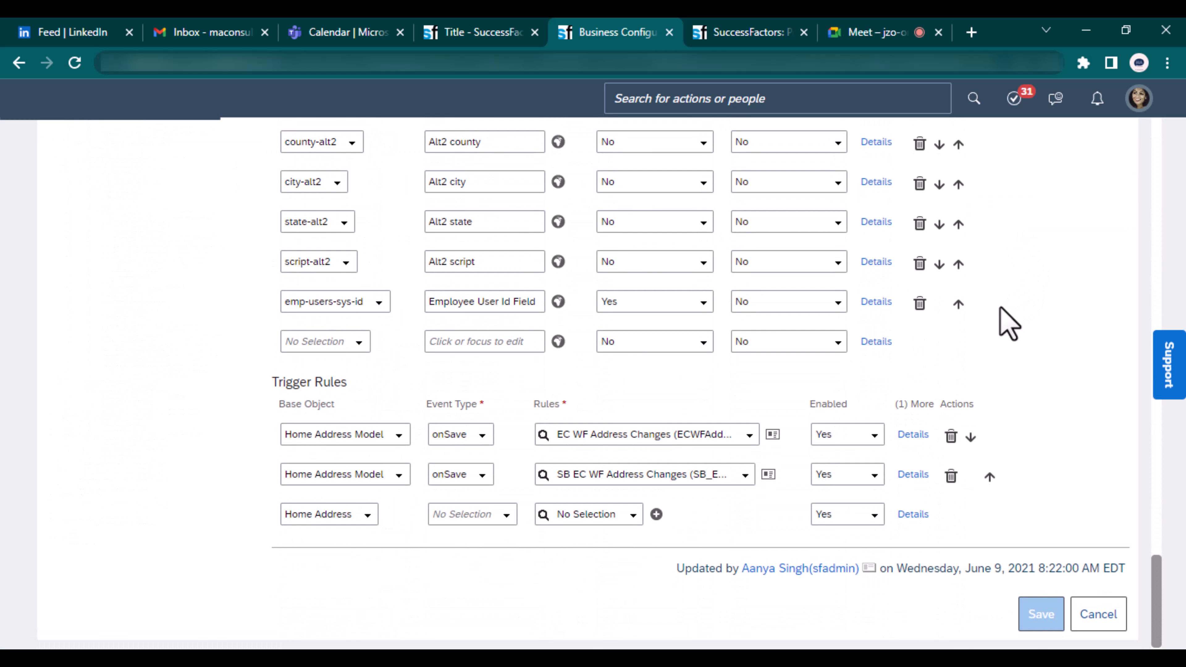
triple_click(314, 389)
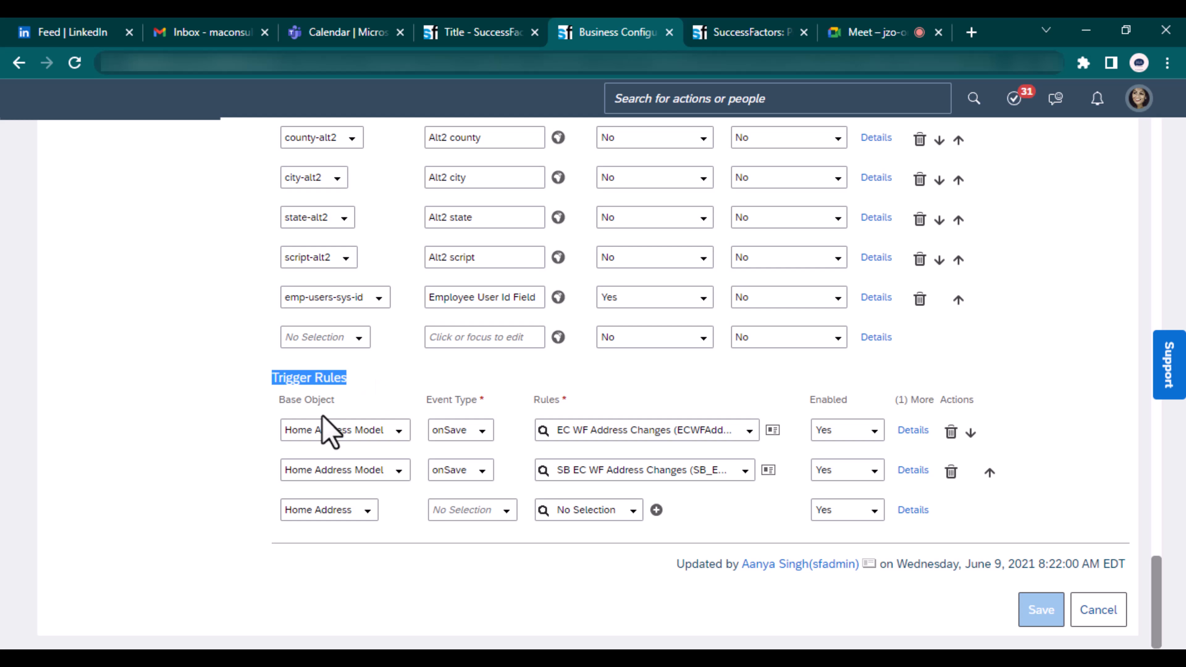
click(368, 511)
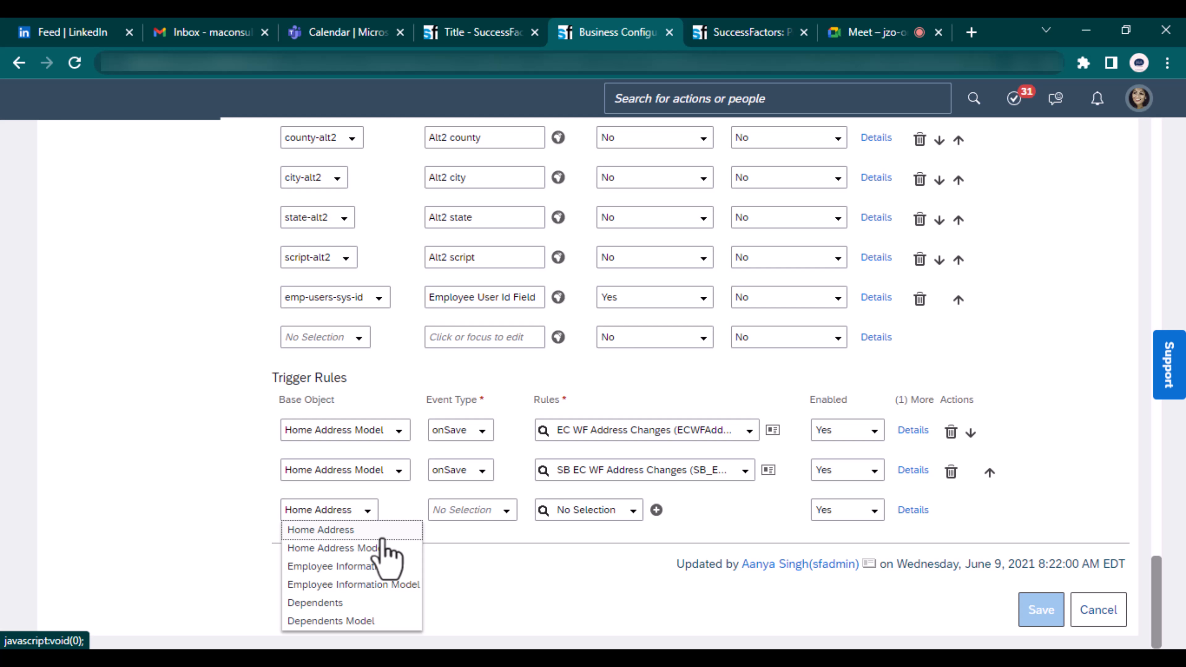
click(380, 548)
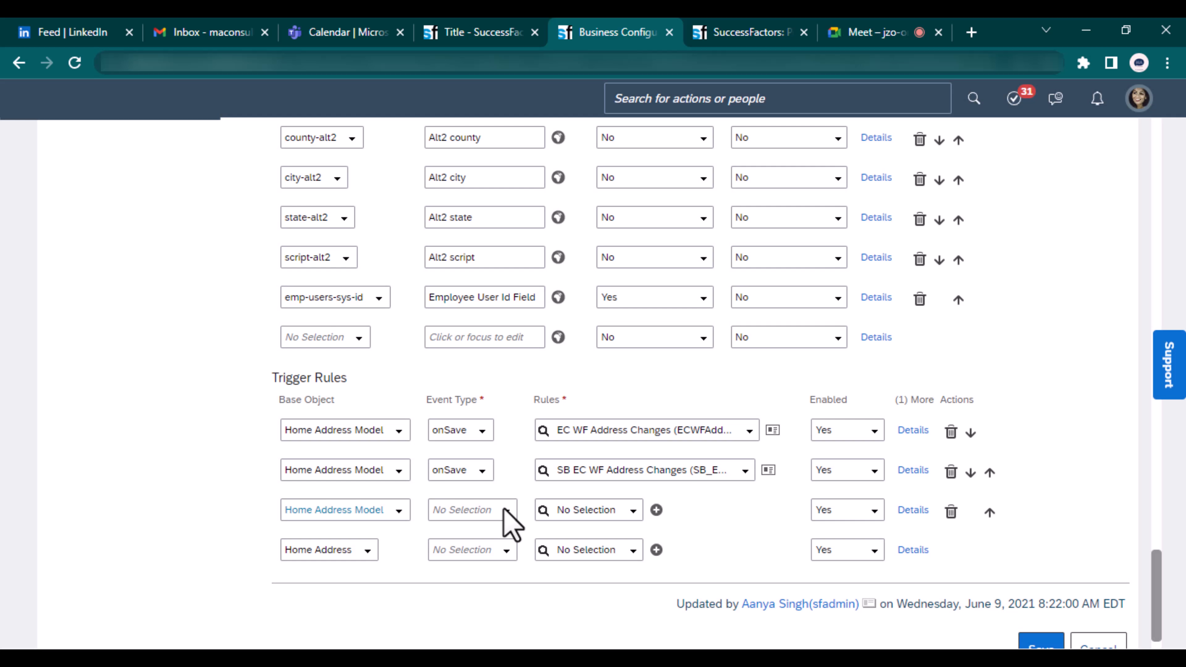
click(505, 510)
click(481, 547)
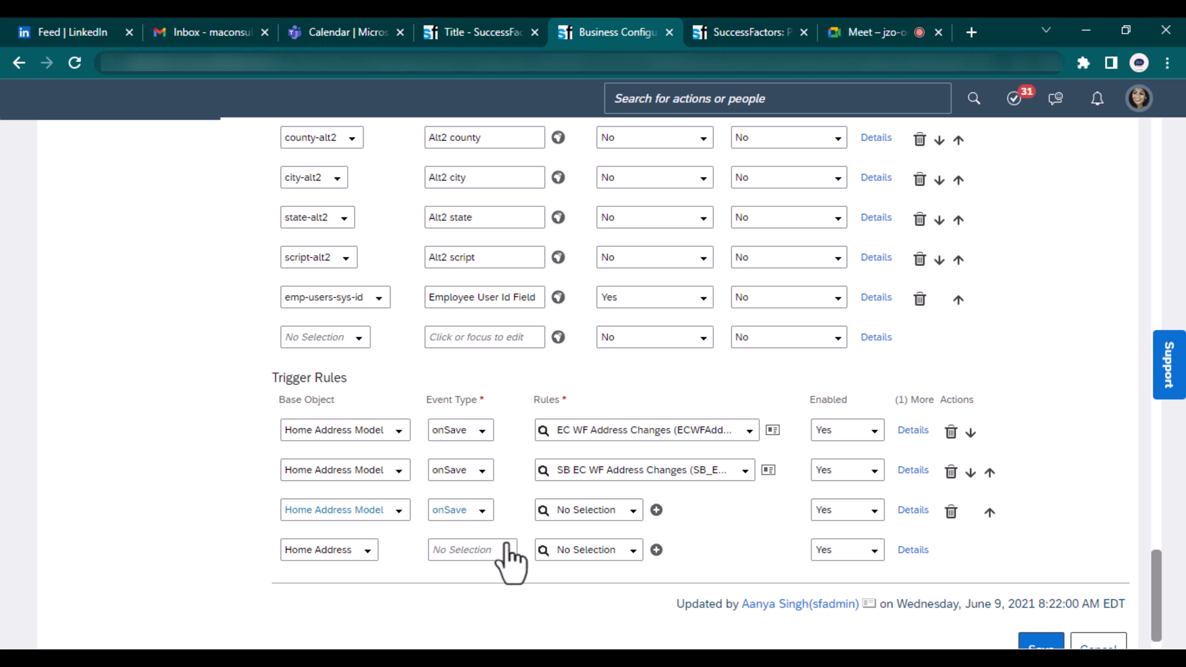
Step: Assign the Cust_WFADR rule to the new onSave trigger and save the homeAddress configuration
click(613, 511)
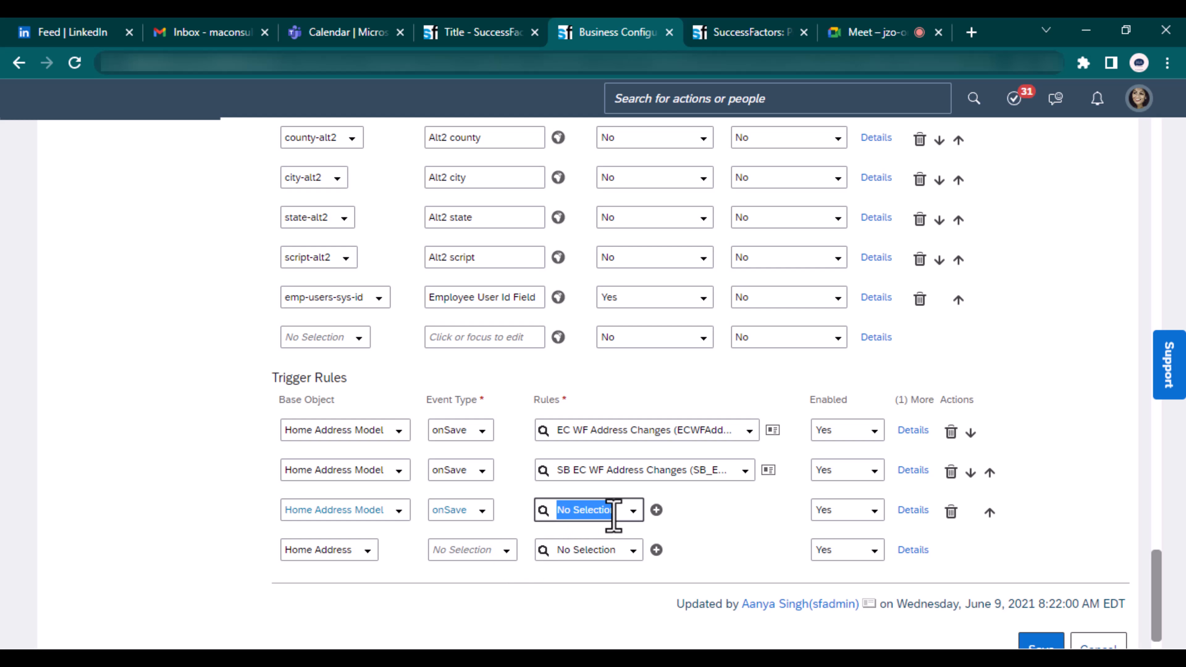
text(Cust_WFADR)
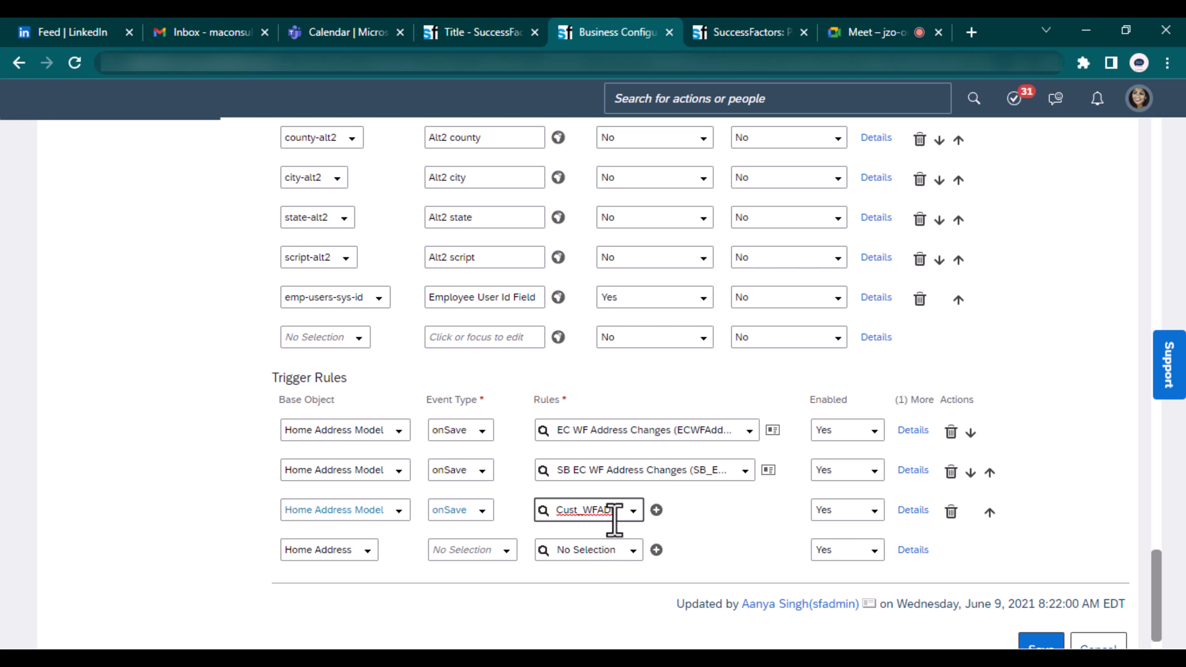
click(634, 511)
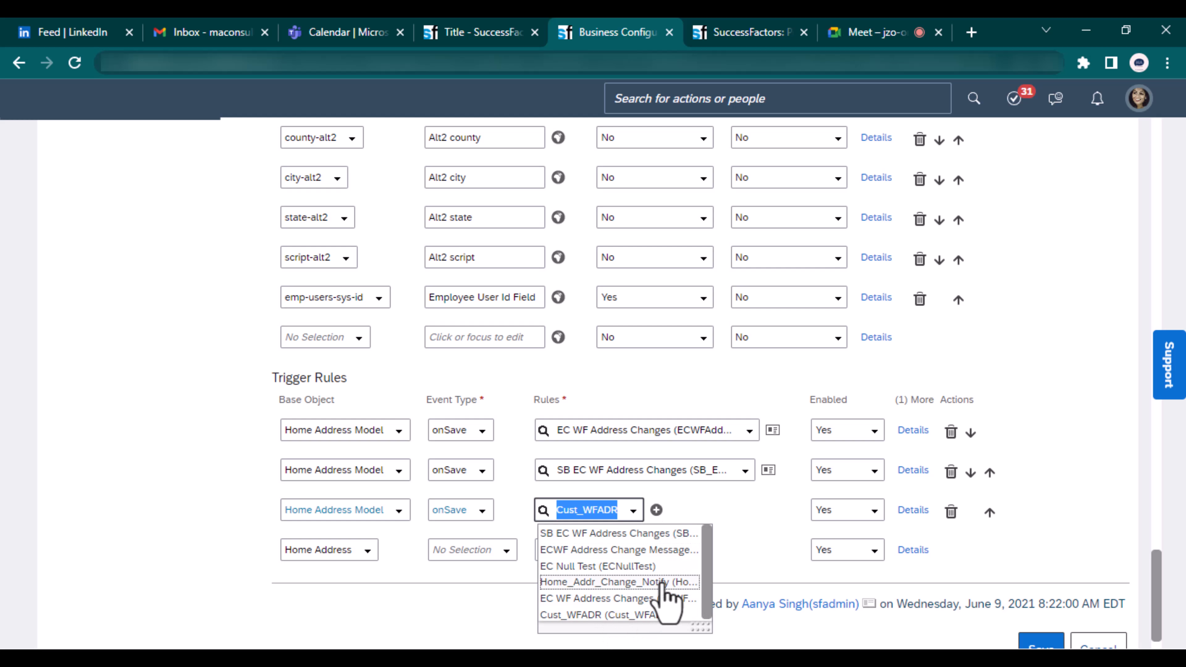
click(652, 613)
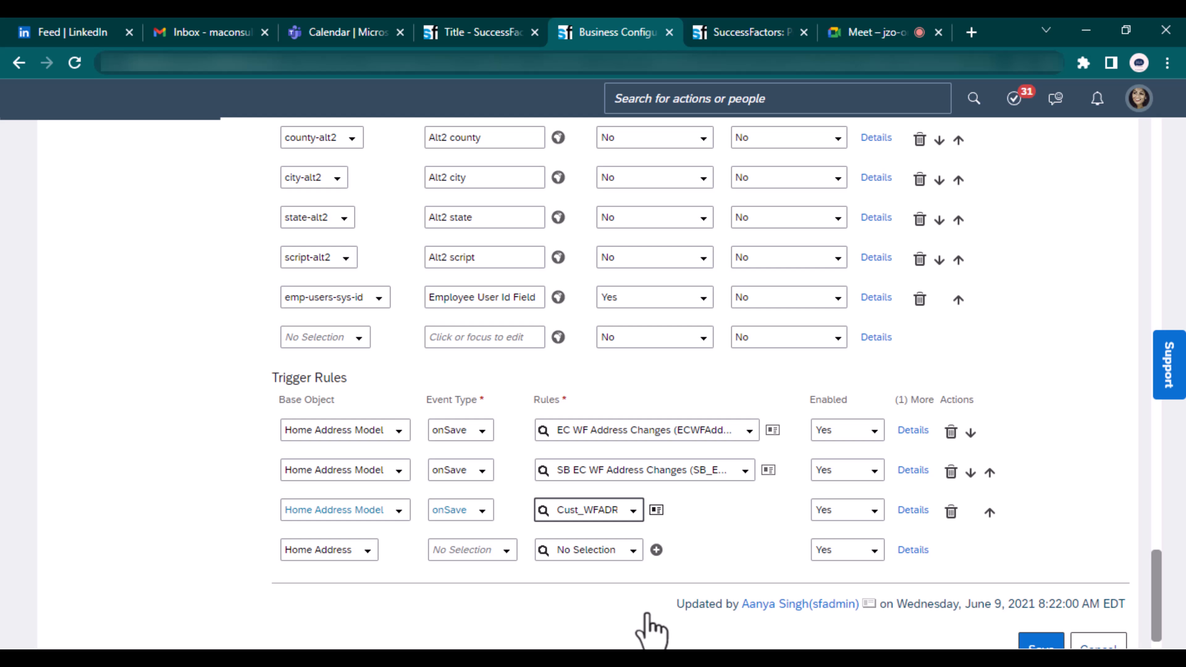
click(452, 400)
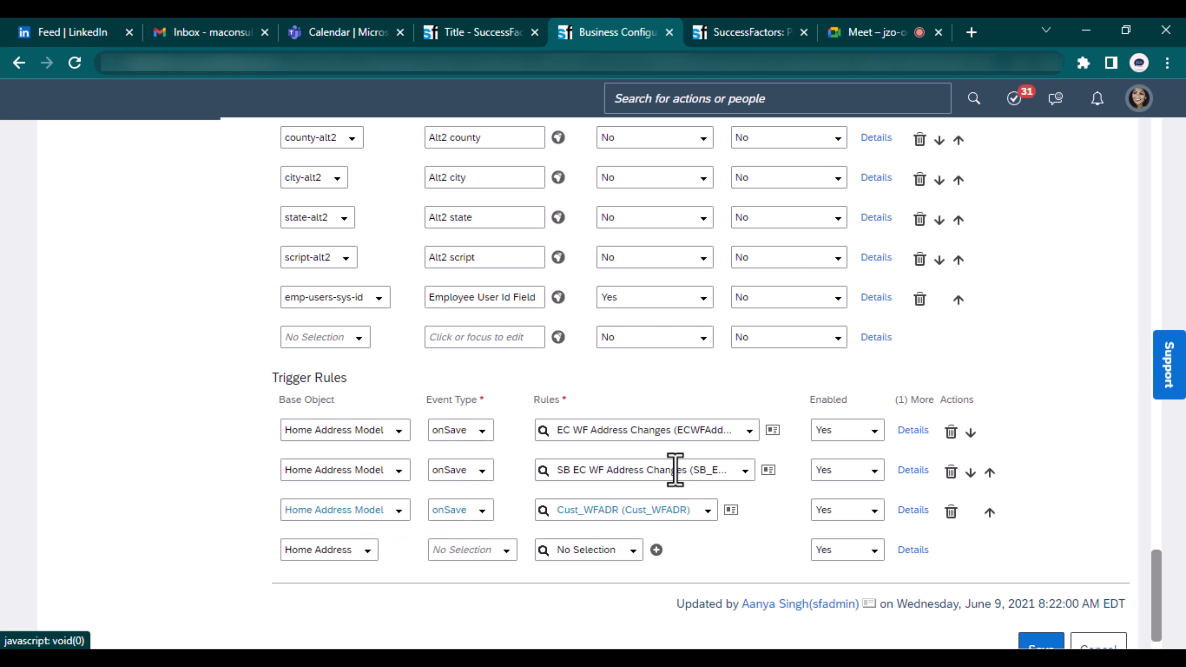
click(605, 514)
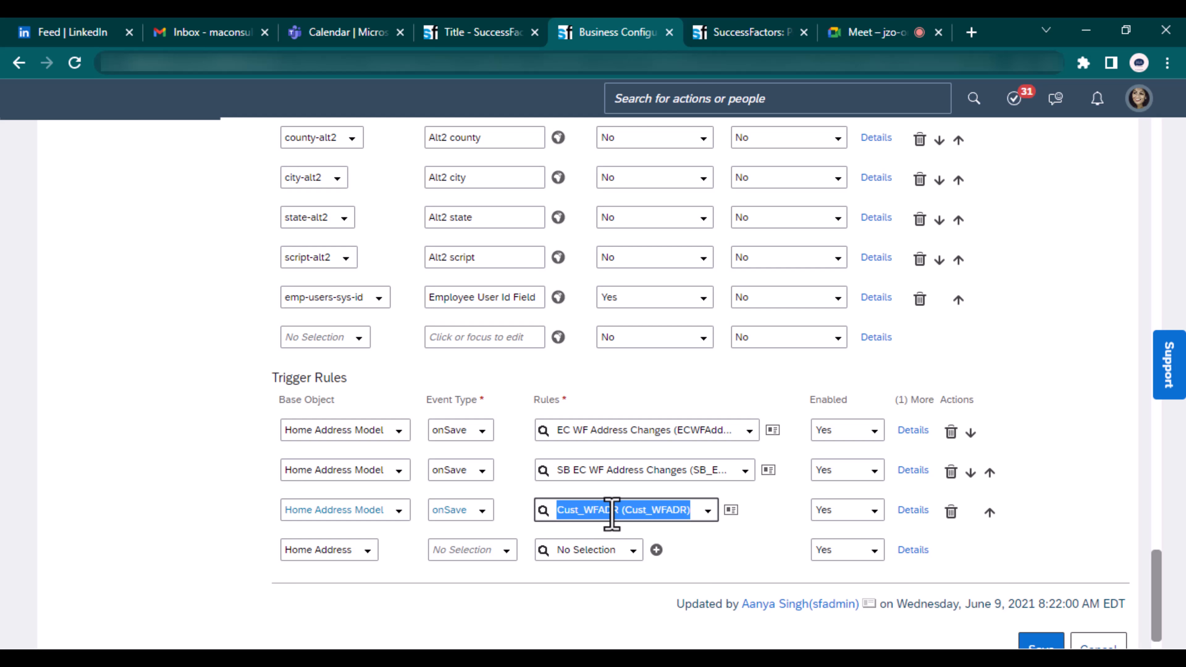
scroll(980, 530, down, 1)
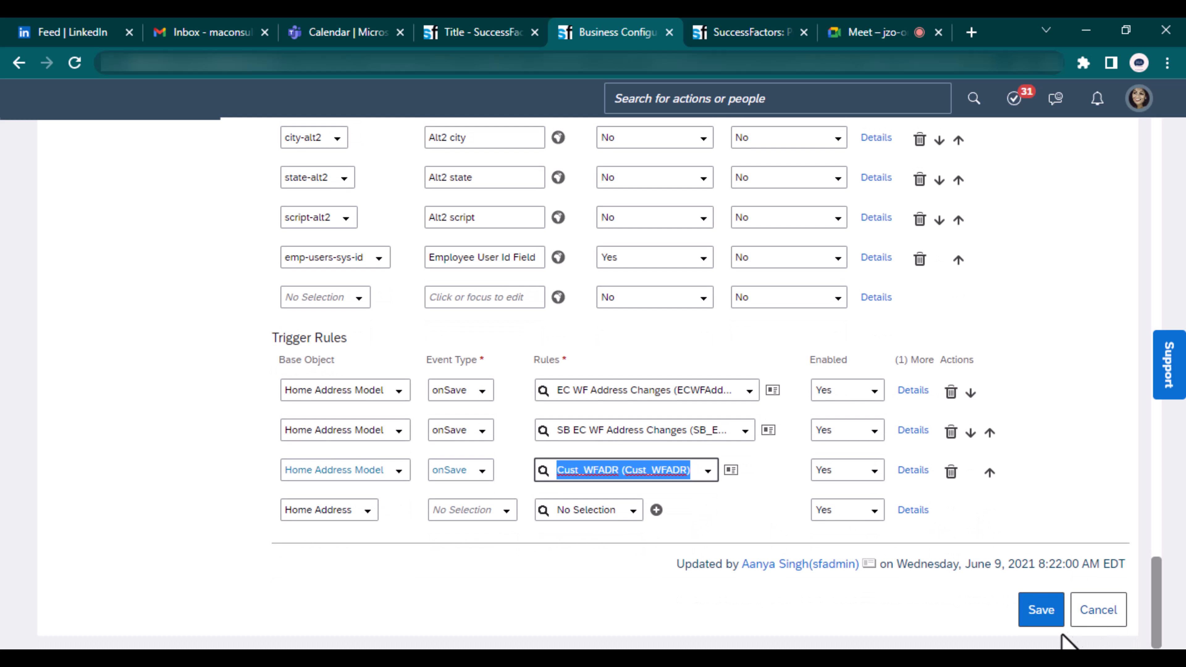
click(1040, 610)
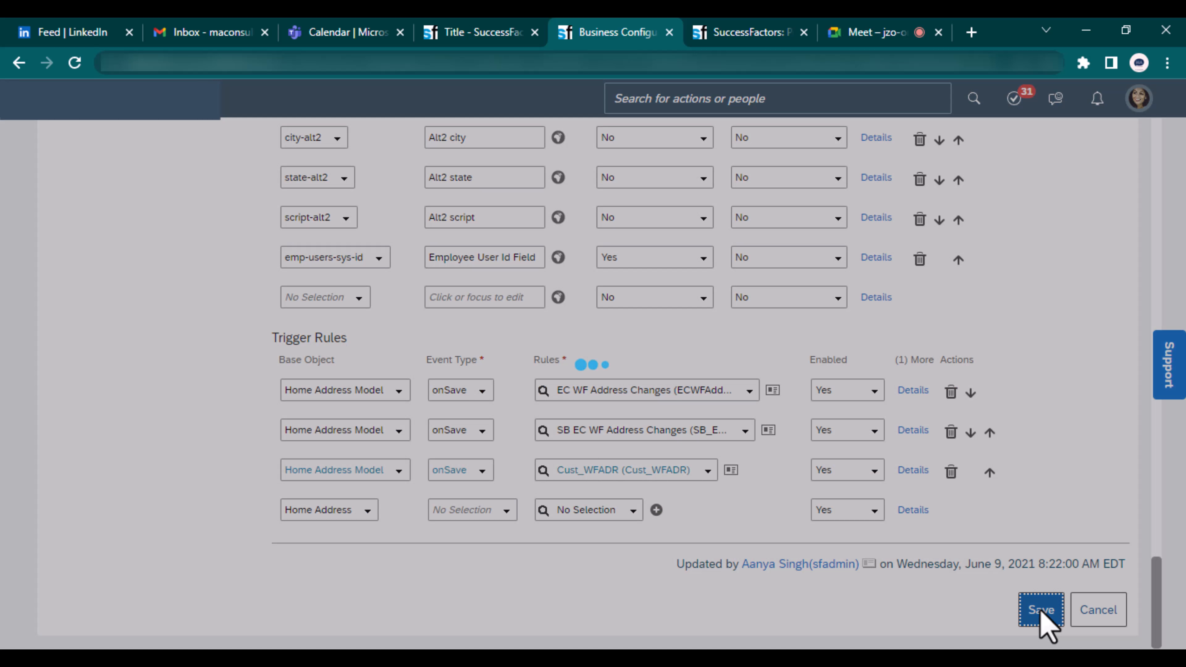
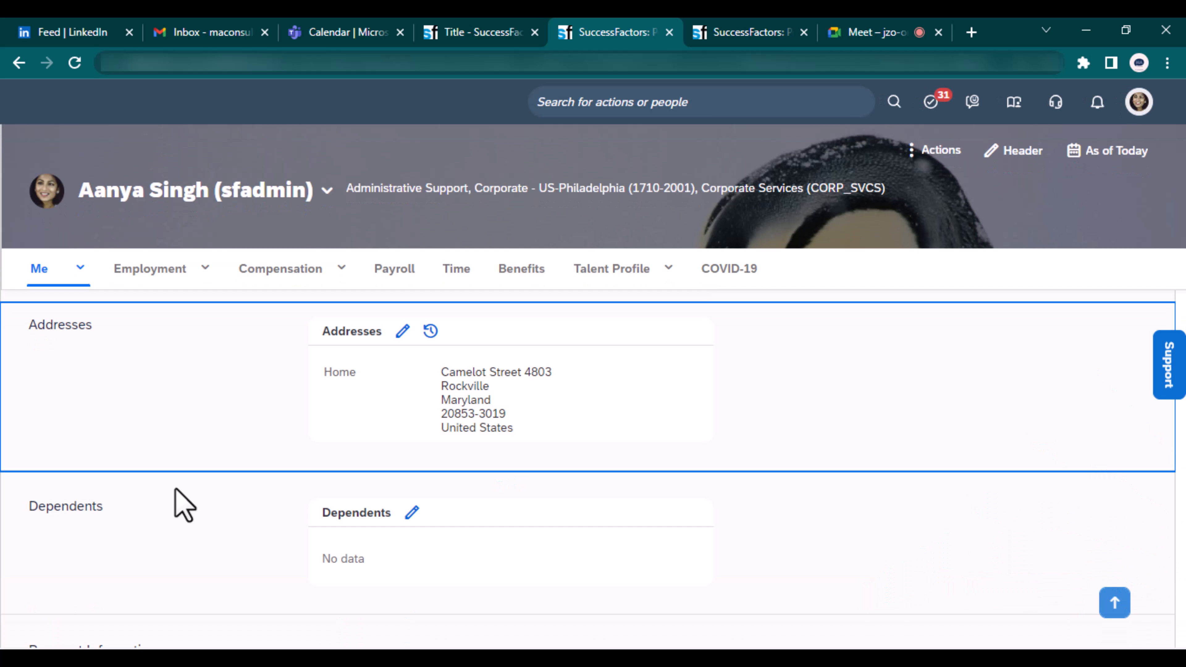
Step: Open the Addresses block for editing in the administrator's own profile, returning to that browser tab
click(397, 333)
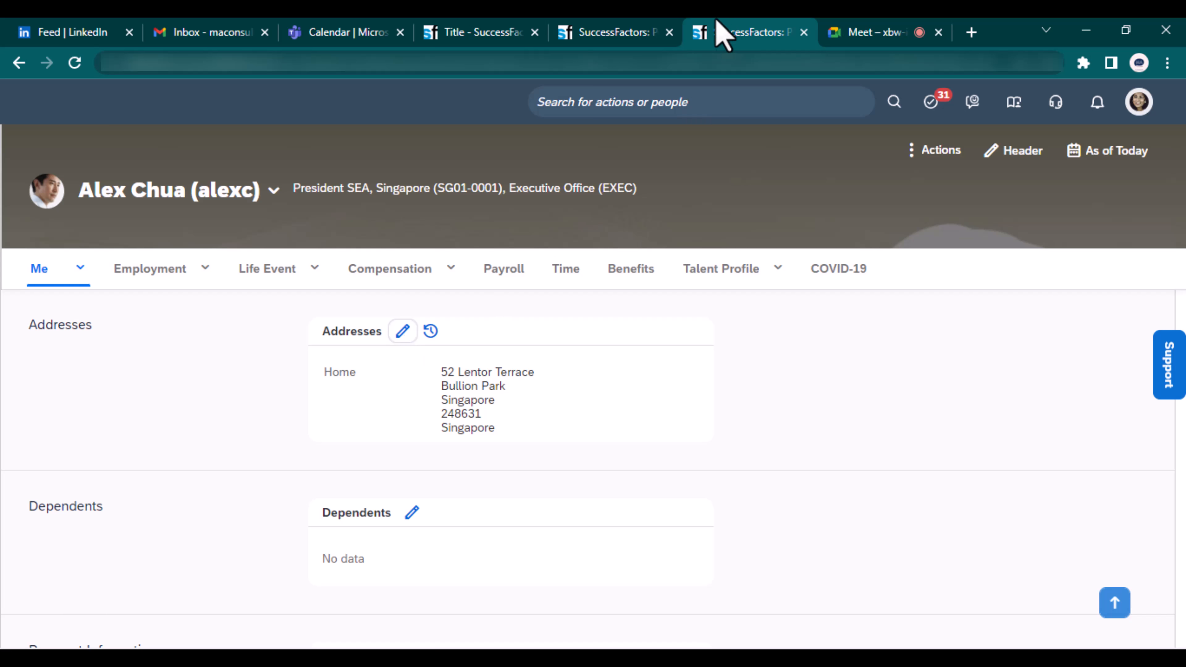
mouse_move(589, 42)
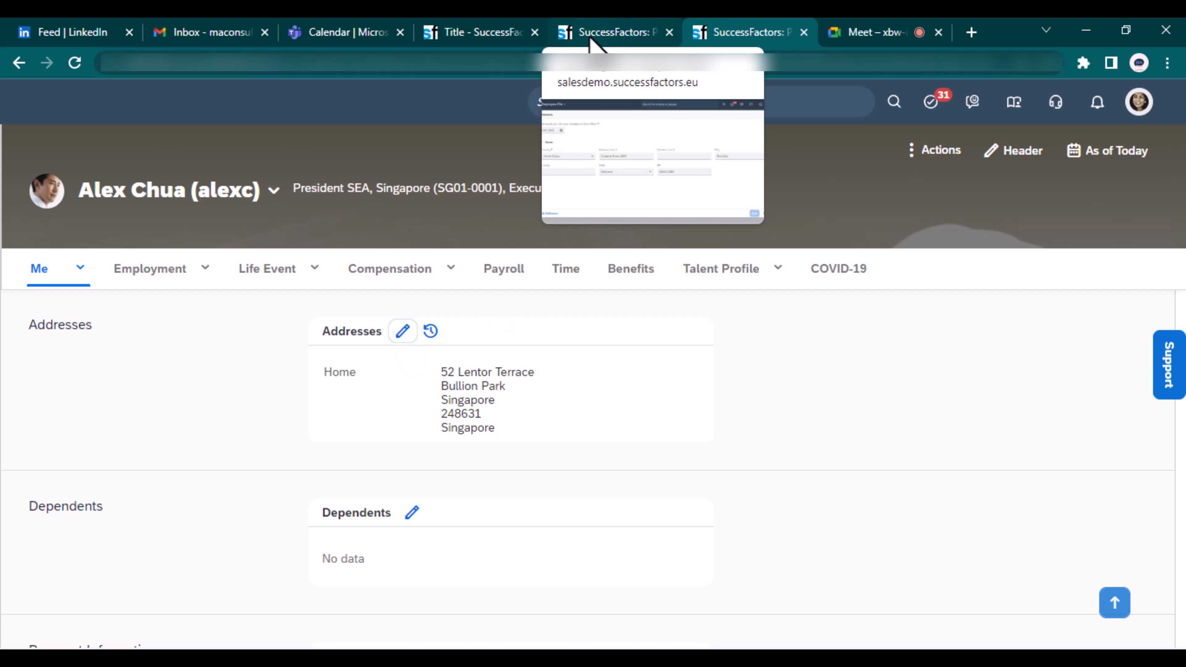
click(590, 41)
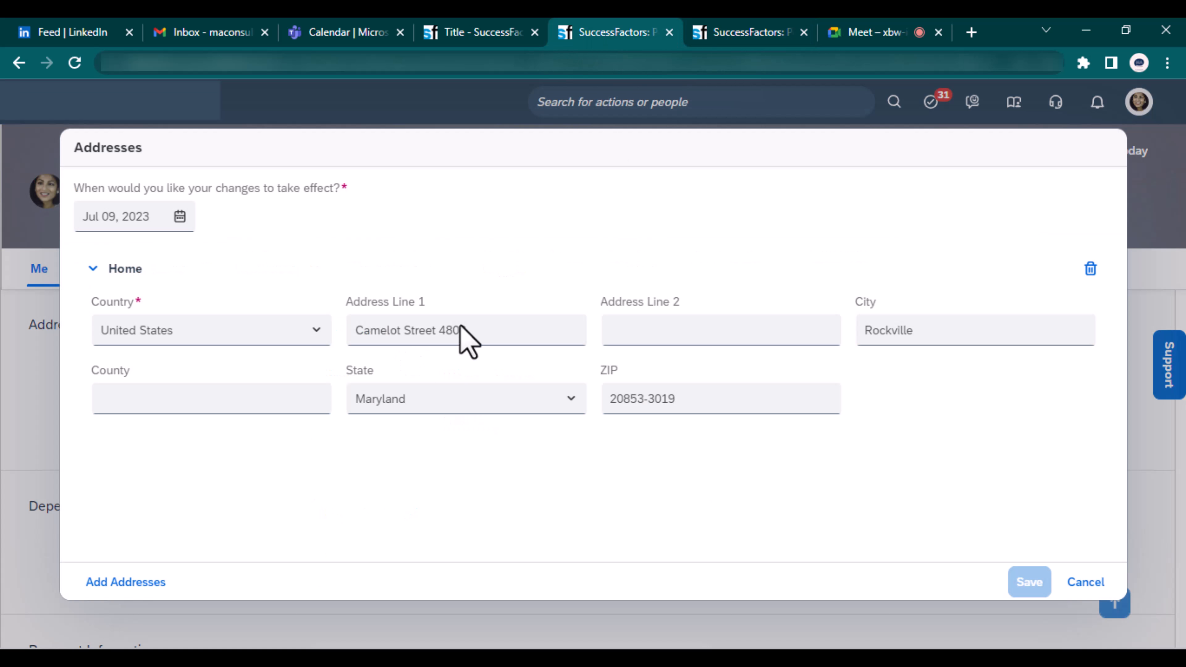
Step: Check the effective date of the address change and set the Home address state to Alabama
triple_click(141, 189)
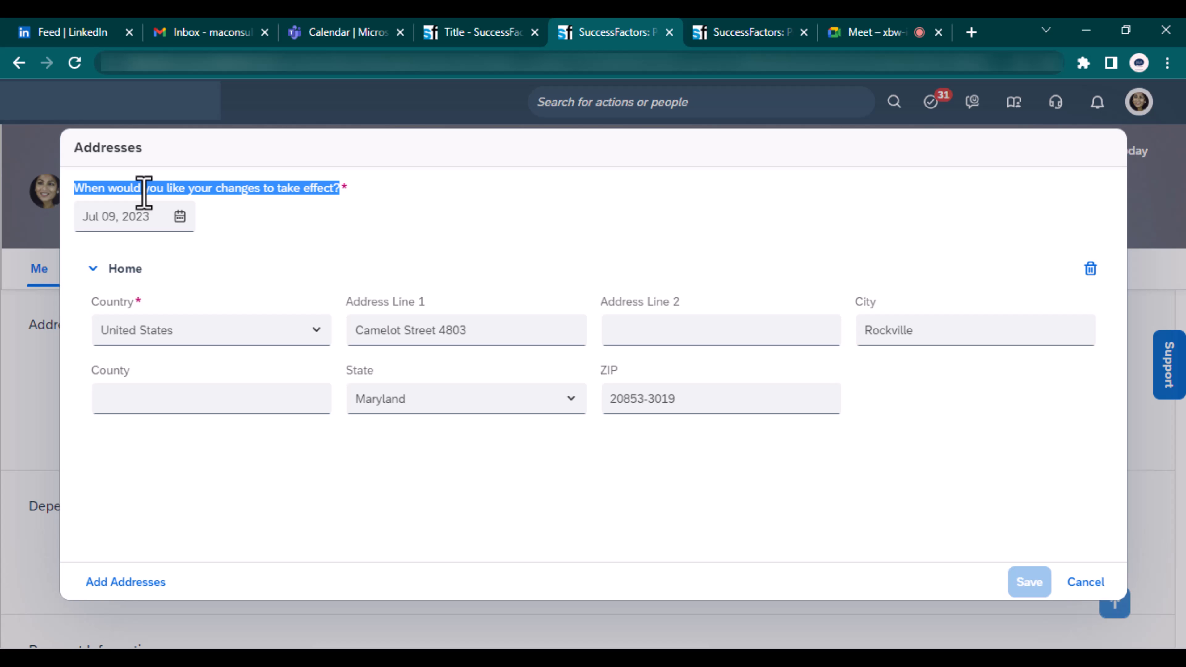
click(135, 189)
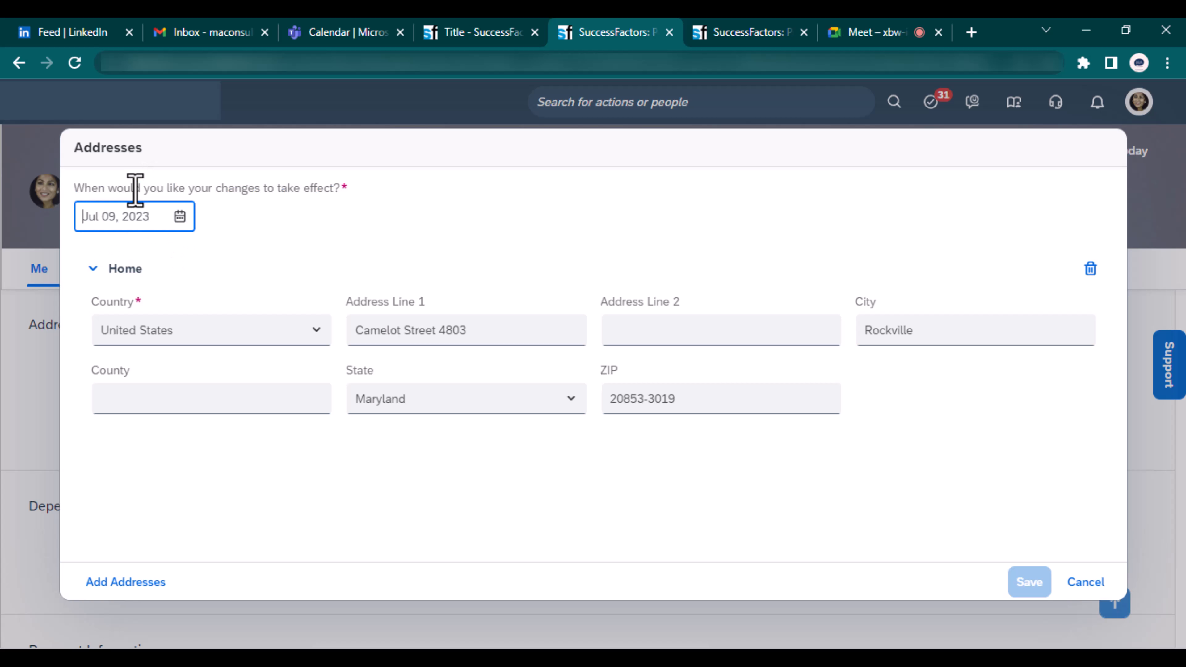
triple_click(135, 189)
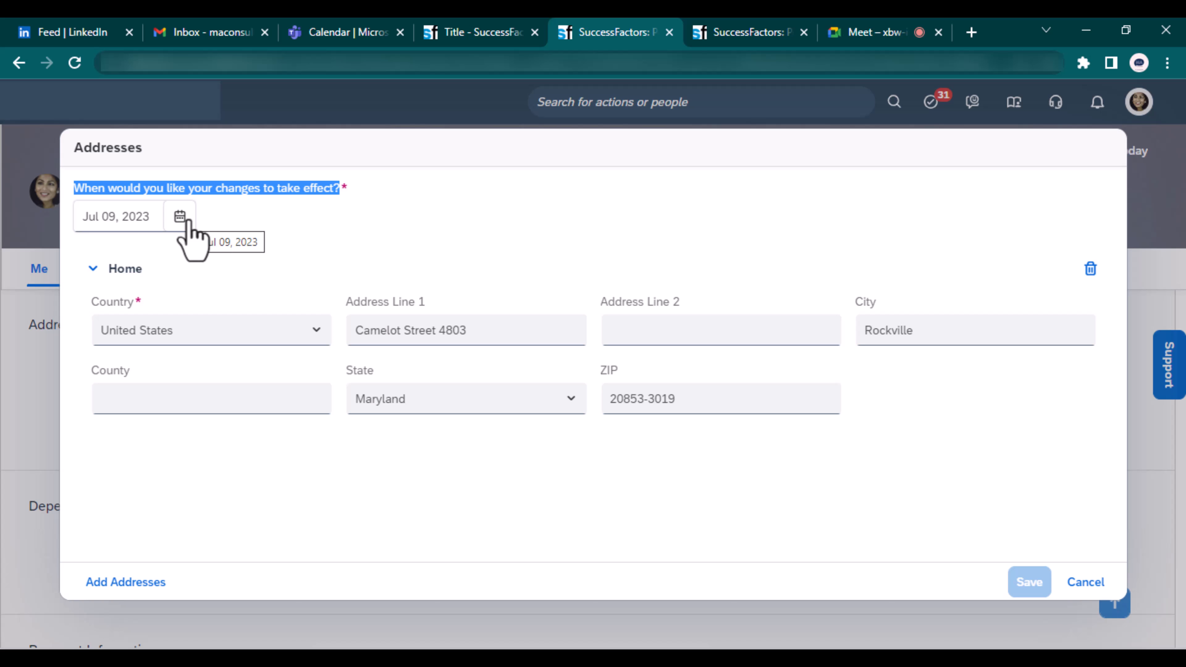
click(129, 221)
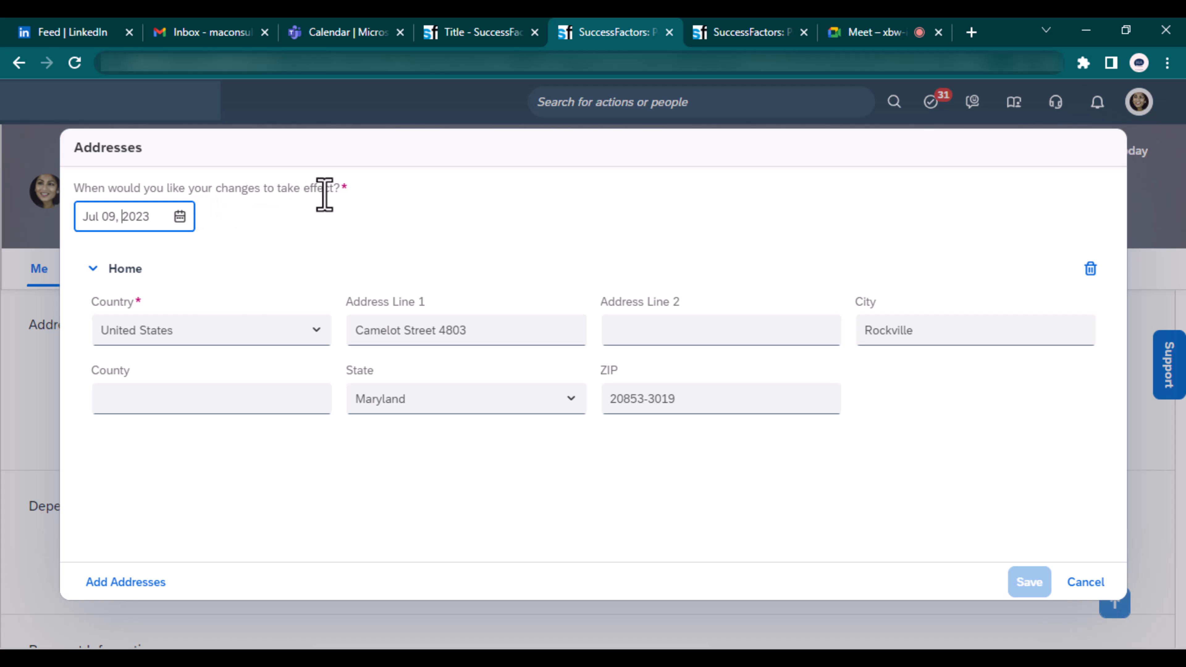
triple_click(152, 227)
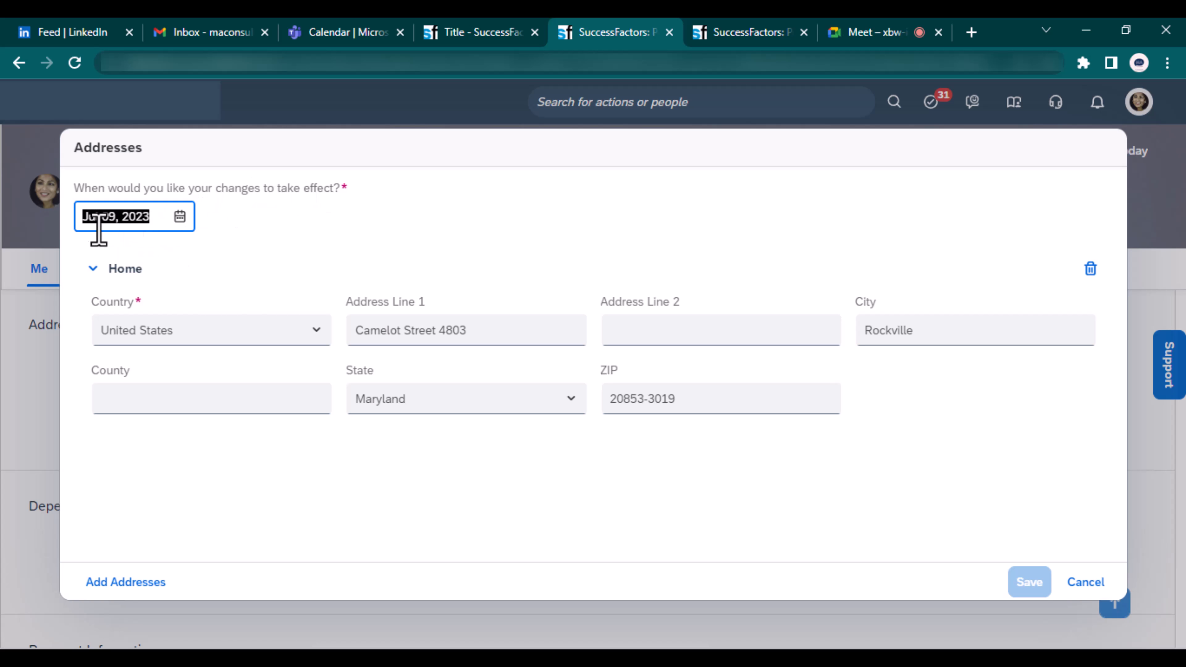
click(137, 220)
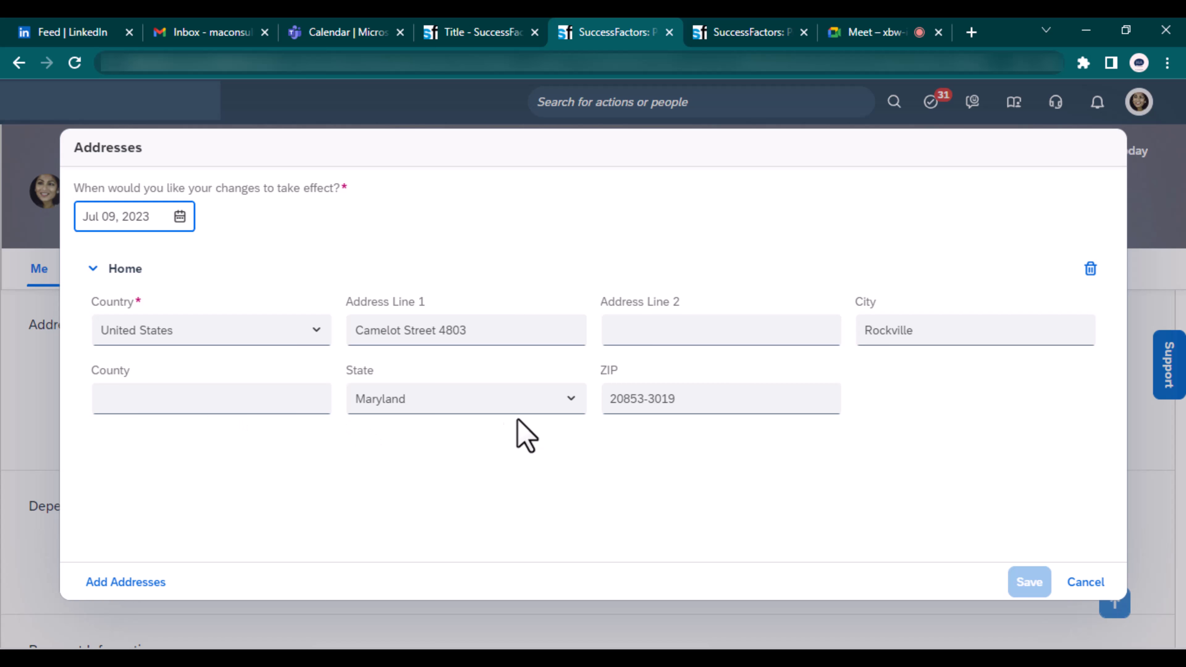
click(570, 402)
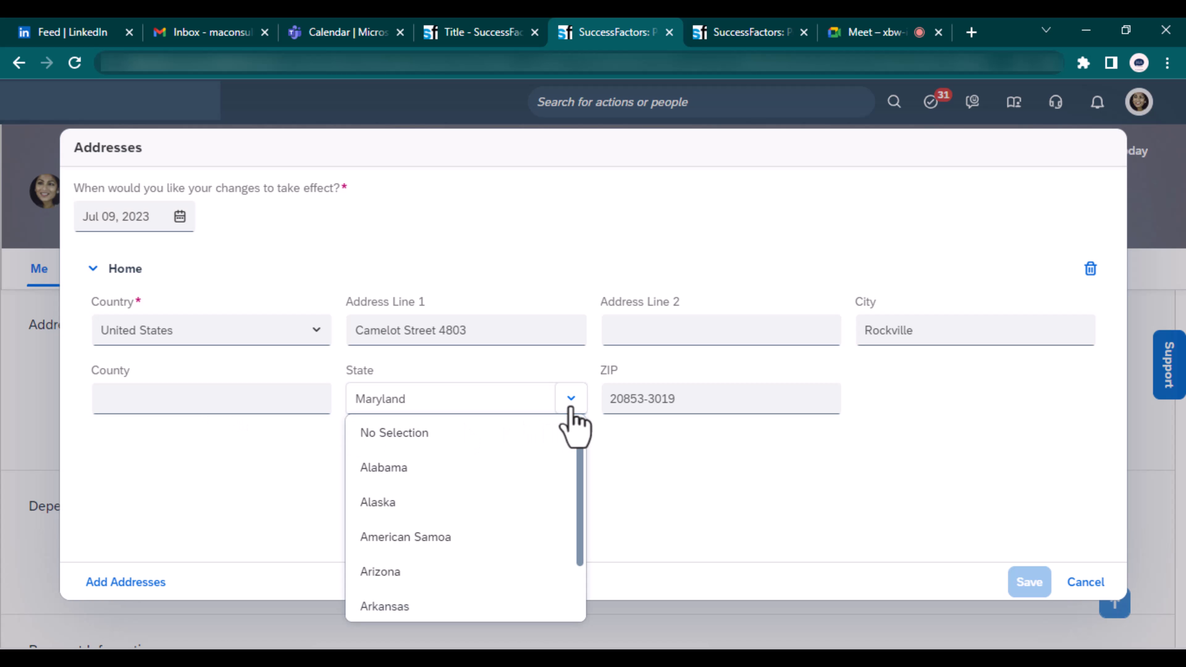
click(425, 468)
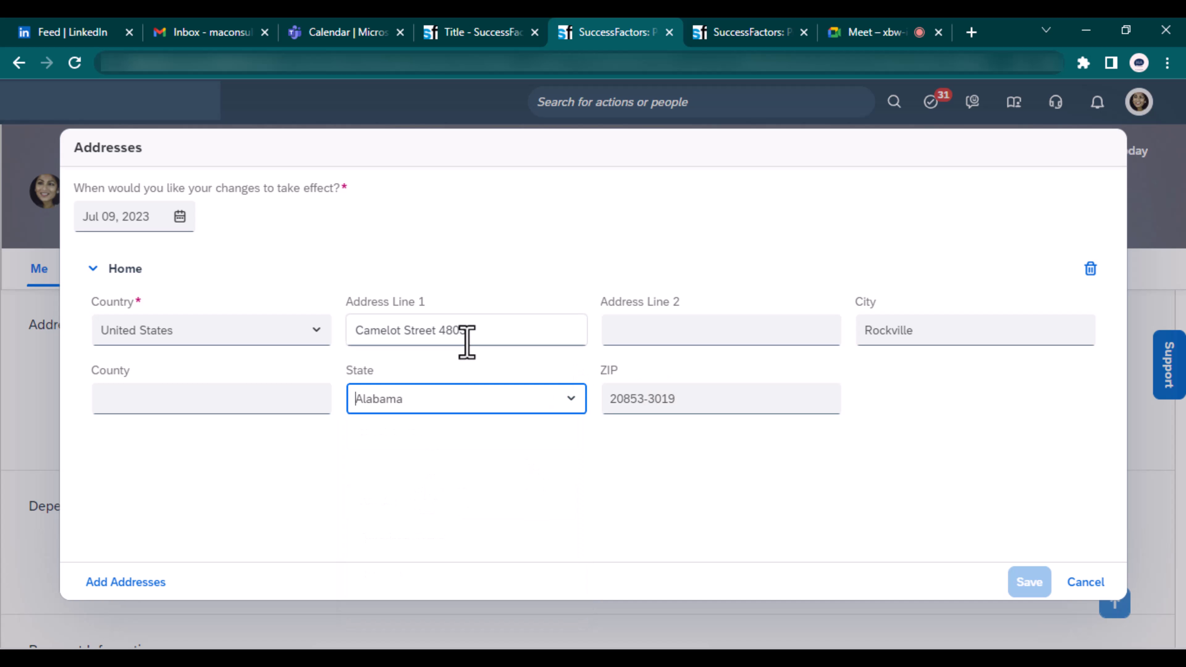
Step: Set Address Line 2 to NY, and preview the workflow participants for the change without submitting the request
click(472, 337)
click(691, 336)
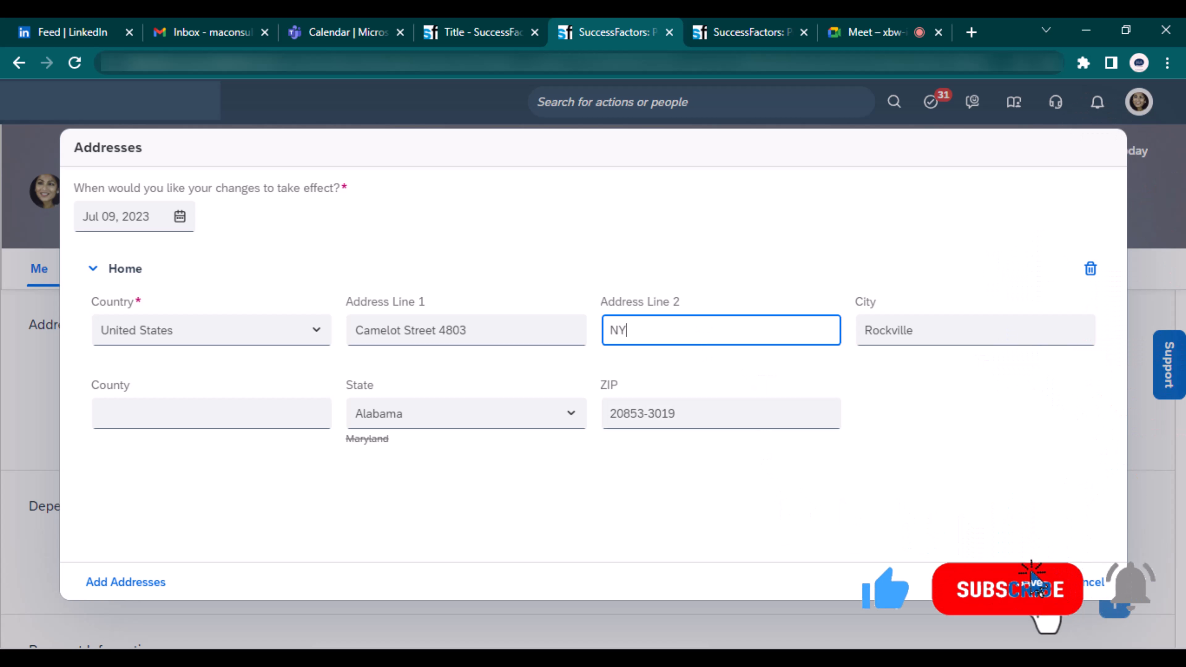
click(1034, 594)
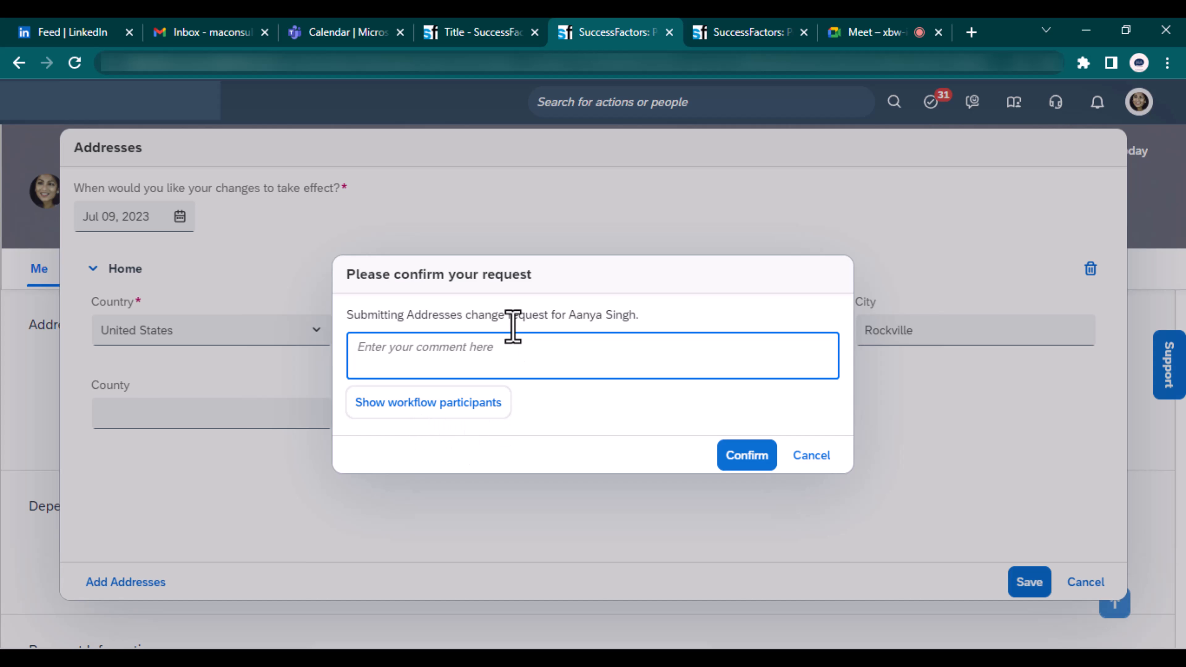
click(453, 402)
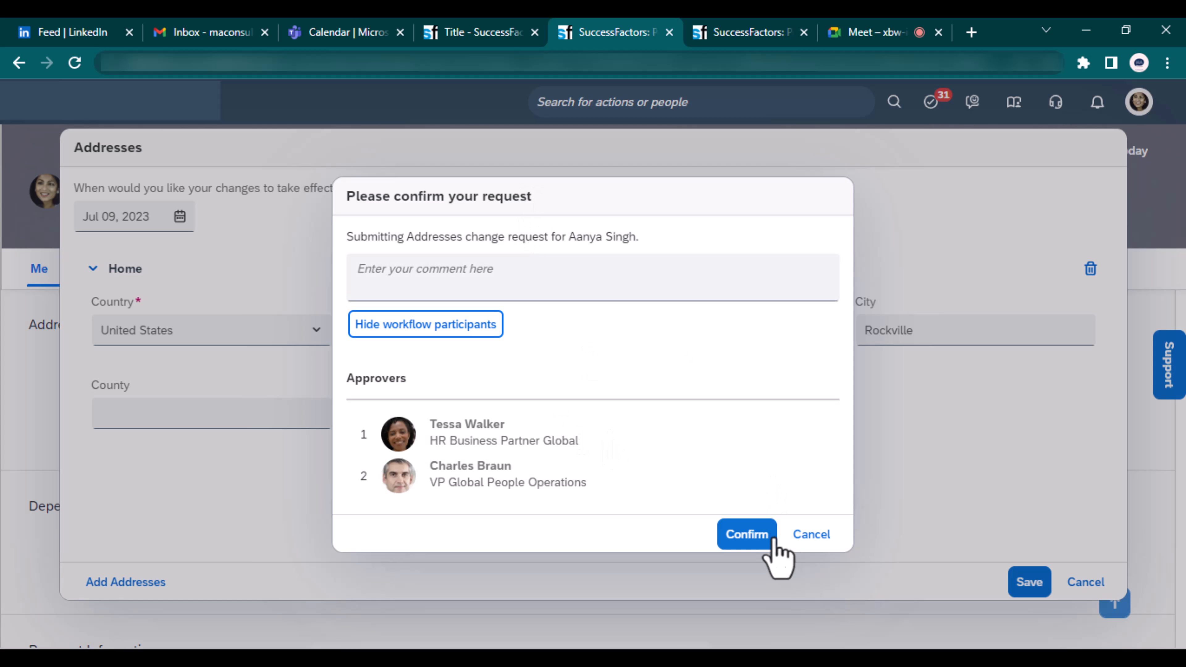
click(811, 536)
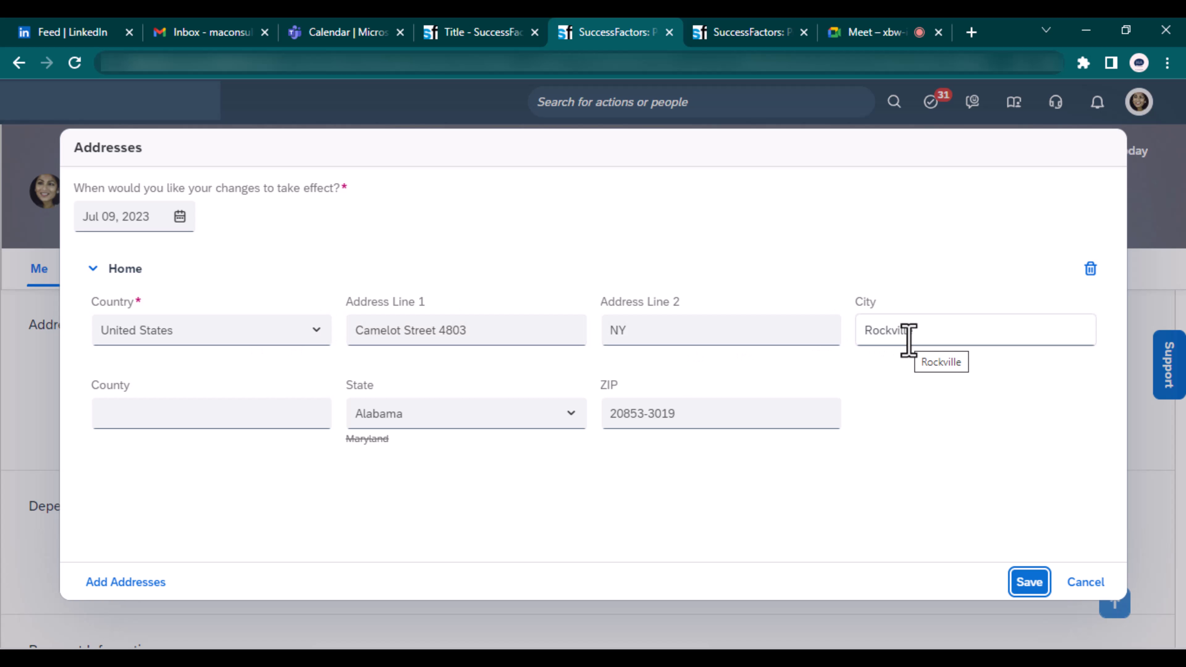
Step: Change the Home address city to Chicago and replace the ZIP code with a new one
double_click(960, 337)
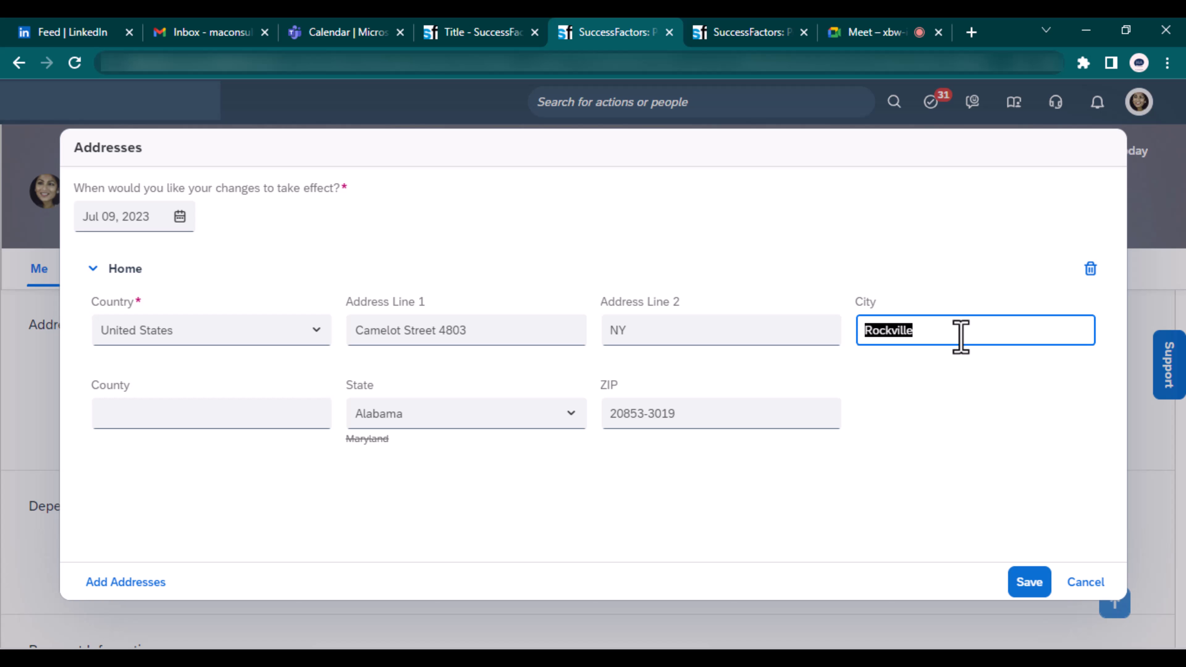
text(Chicago)
key(Tab)
click(498, 414)
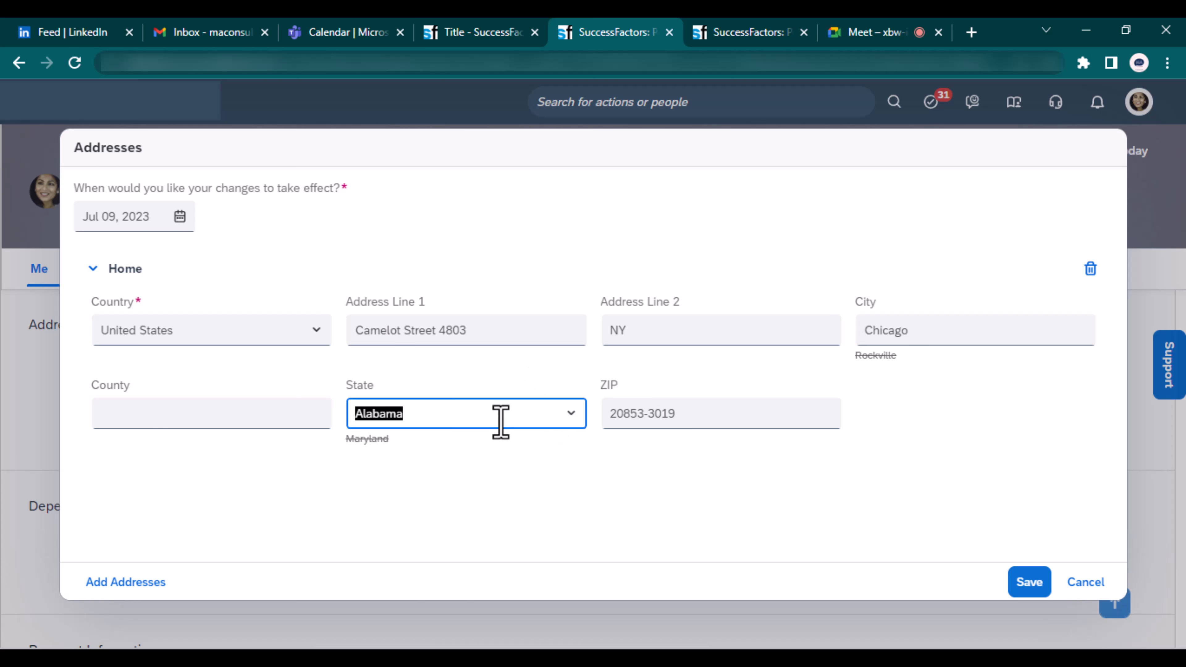
click(733, 415)
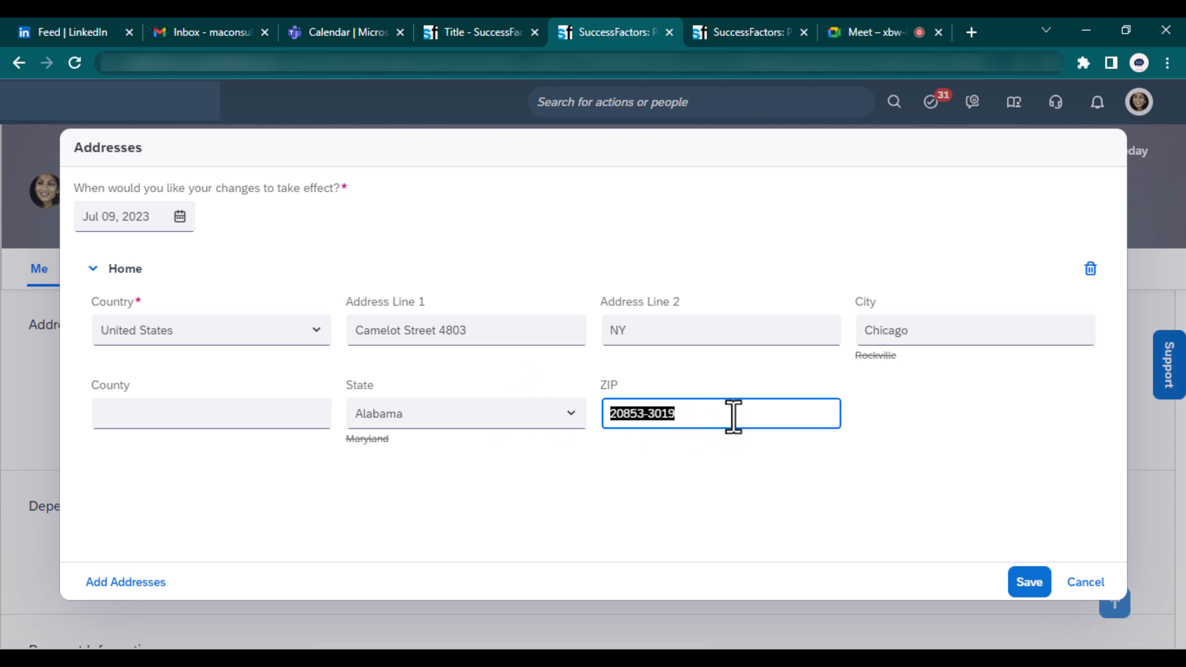
click(733, 415)
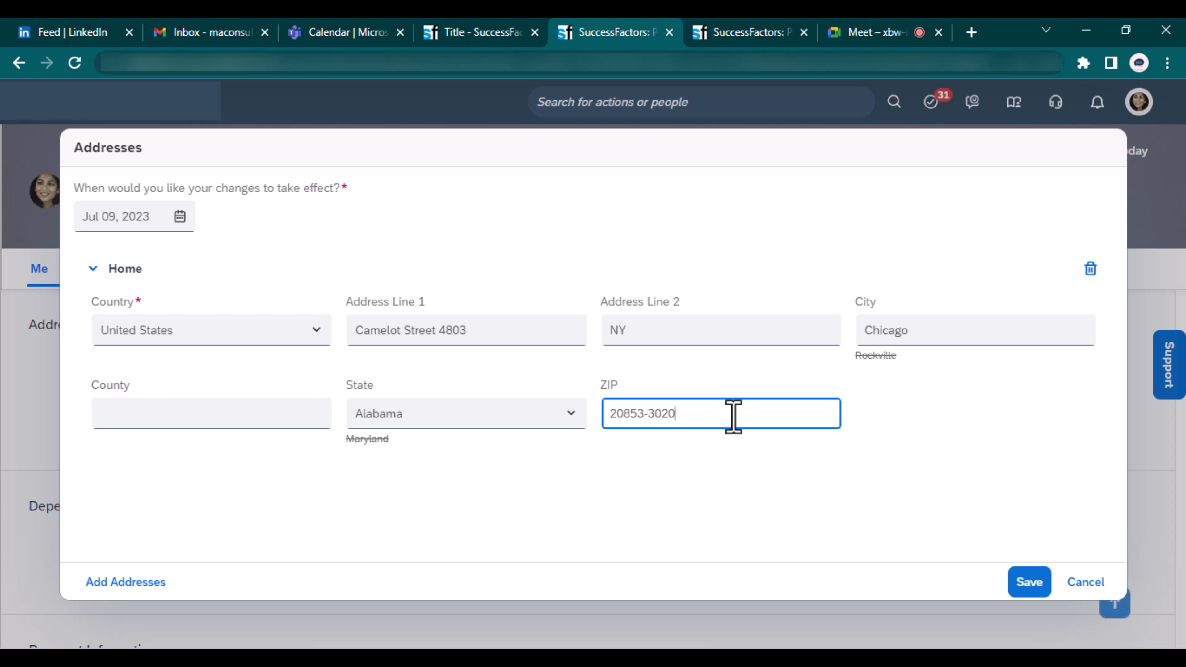
click(720, 490)
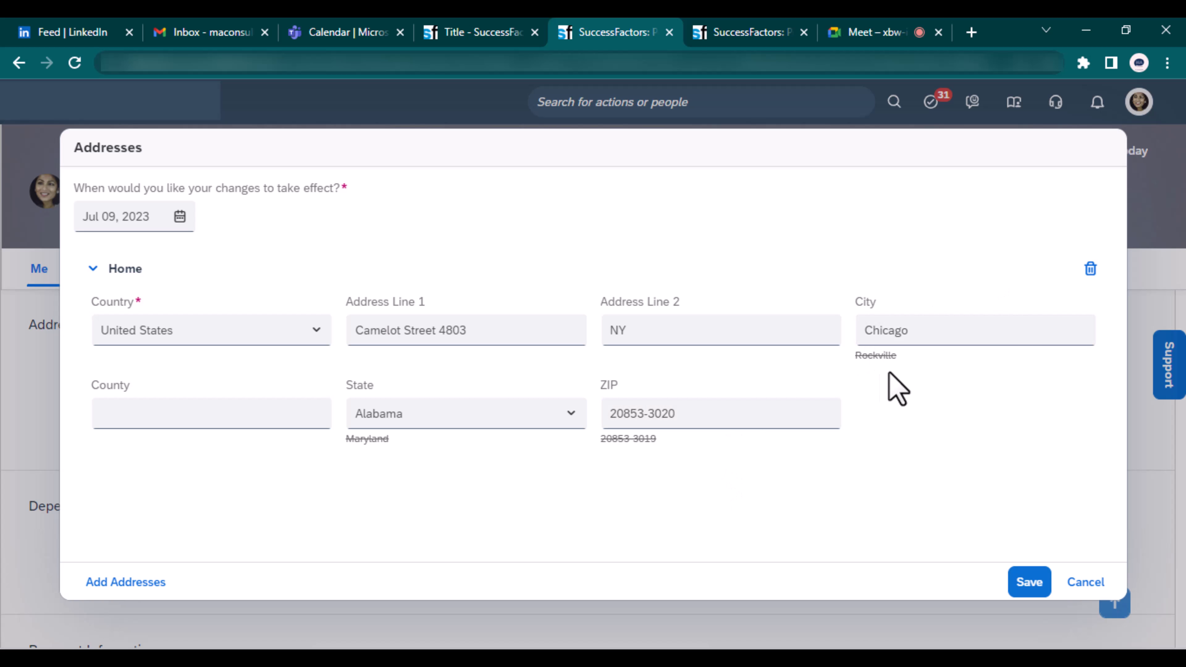
Step: Compare the new City, State and ZIP entries with the struck-through old values beneath them
double_click(875, 356)
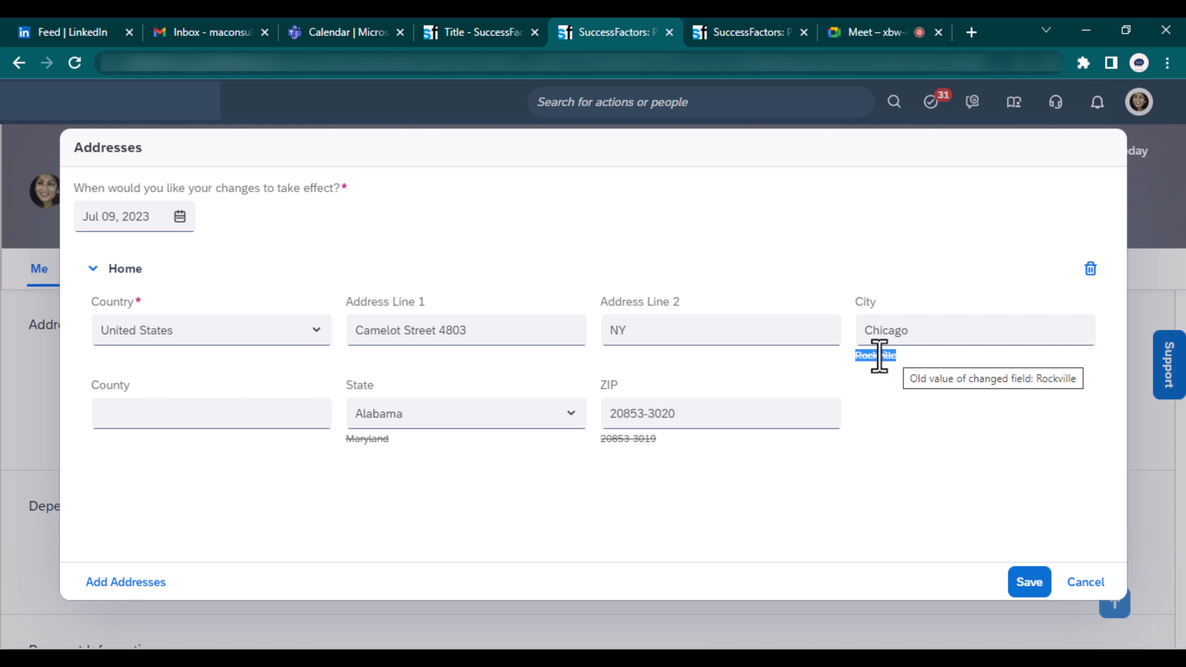
double_click(916, 341)
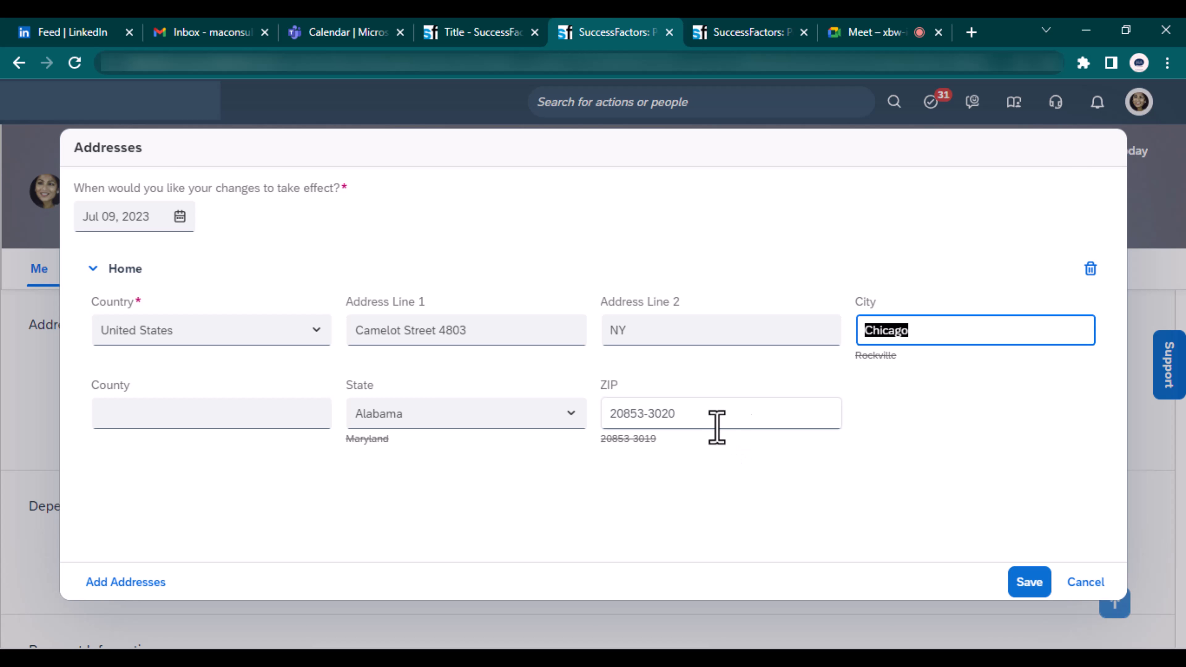
double_click(876, 355)
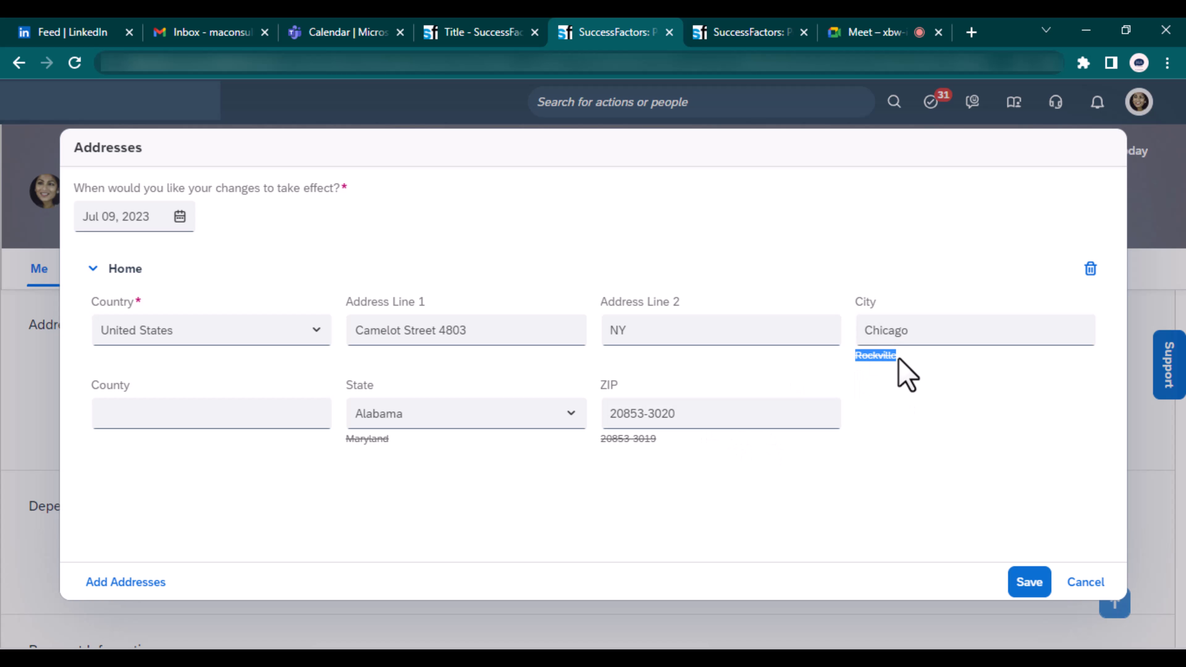
click(892, 384)
double_click(889, 361)
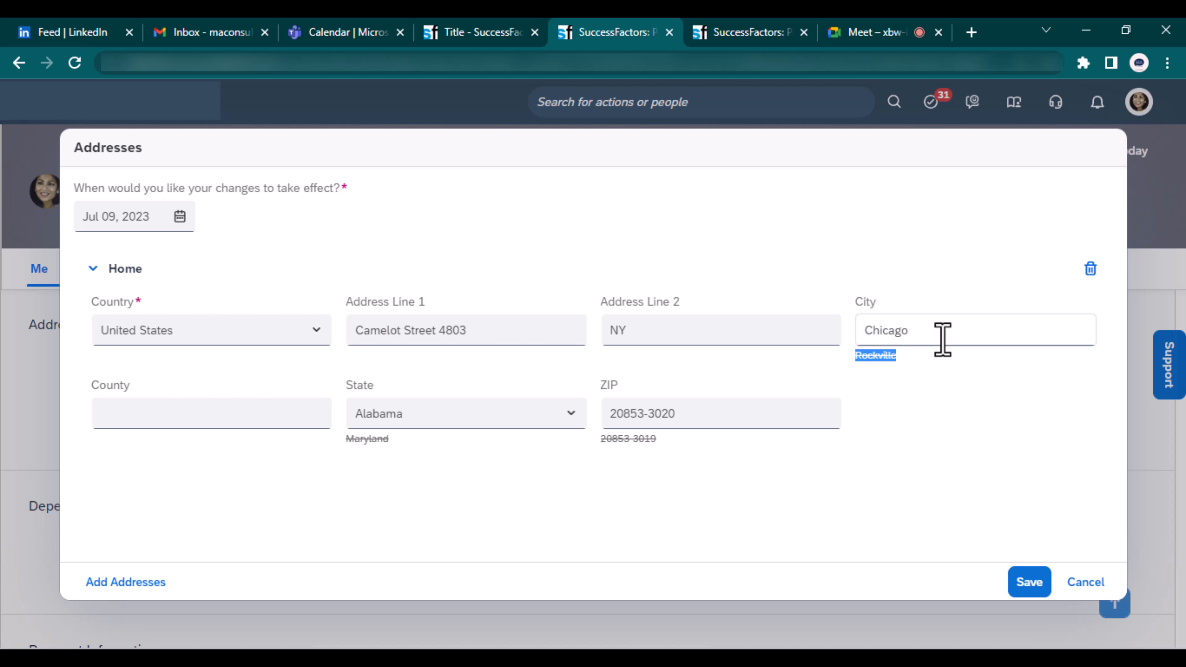
click(906, 363)
double_click(874, 356)
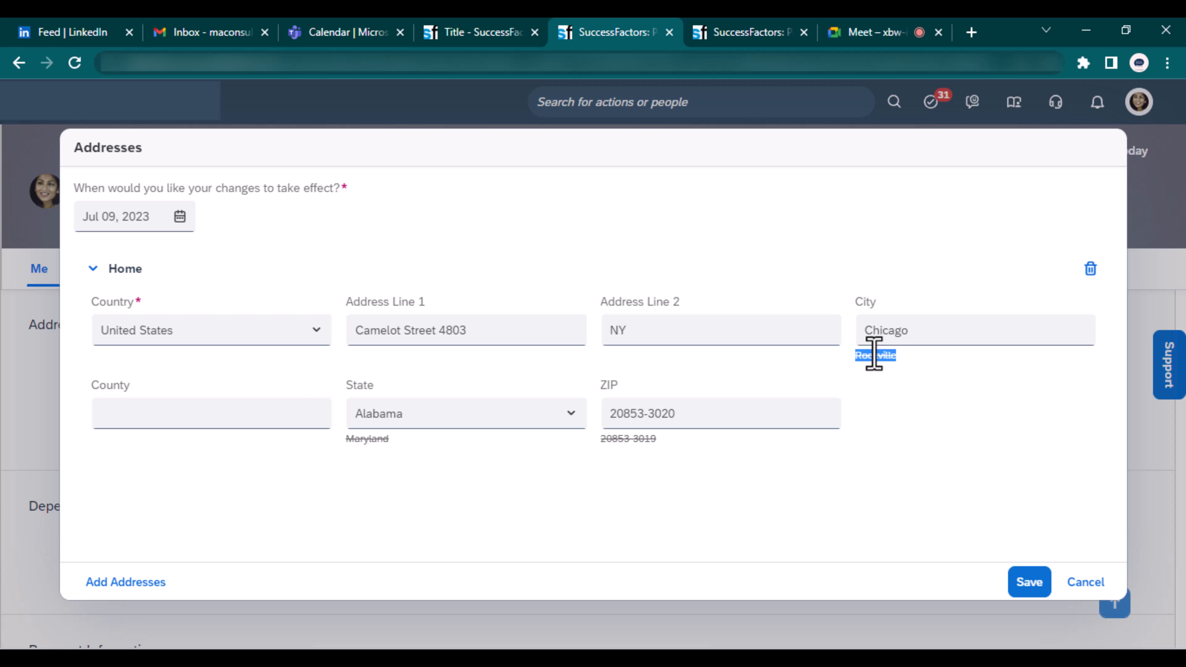
click(897, 328)
double_click(921, 331)
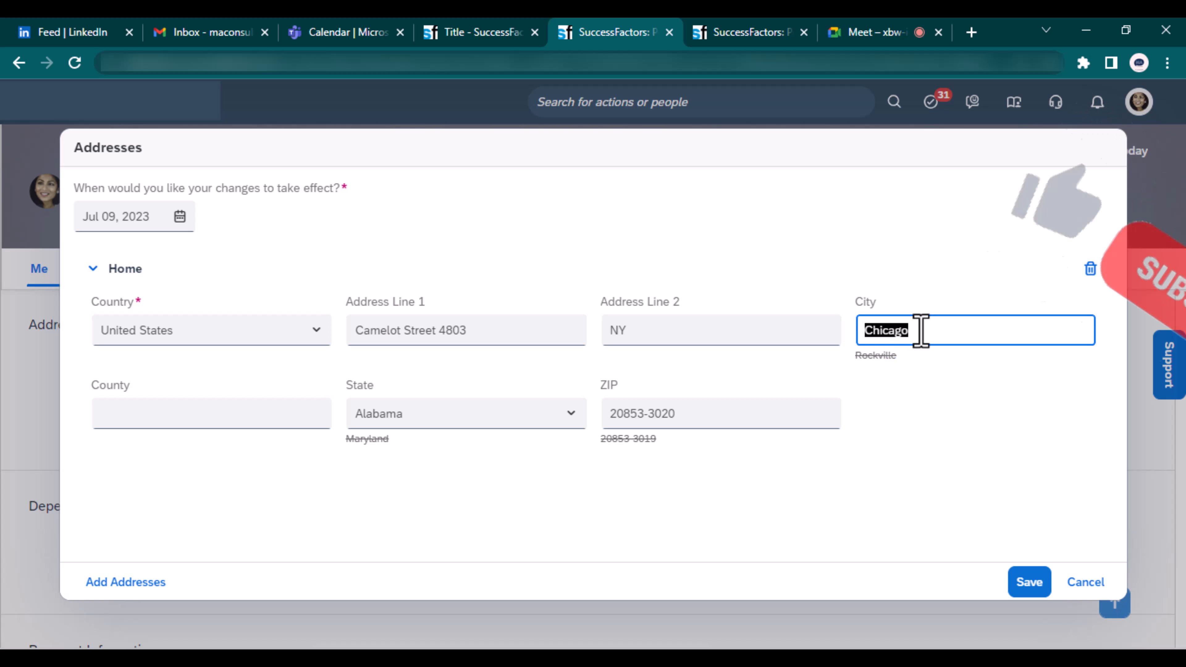
double_click(363, 384)
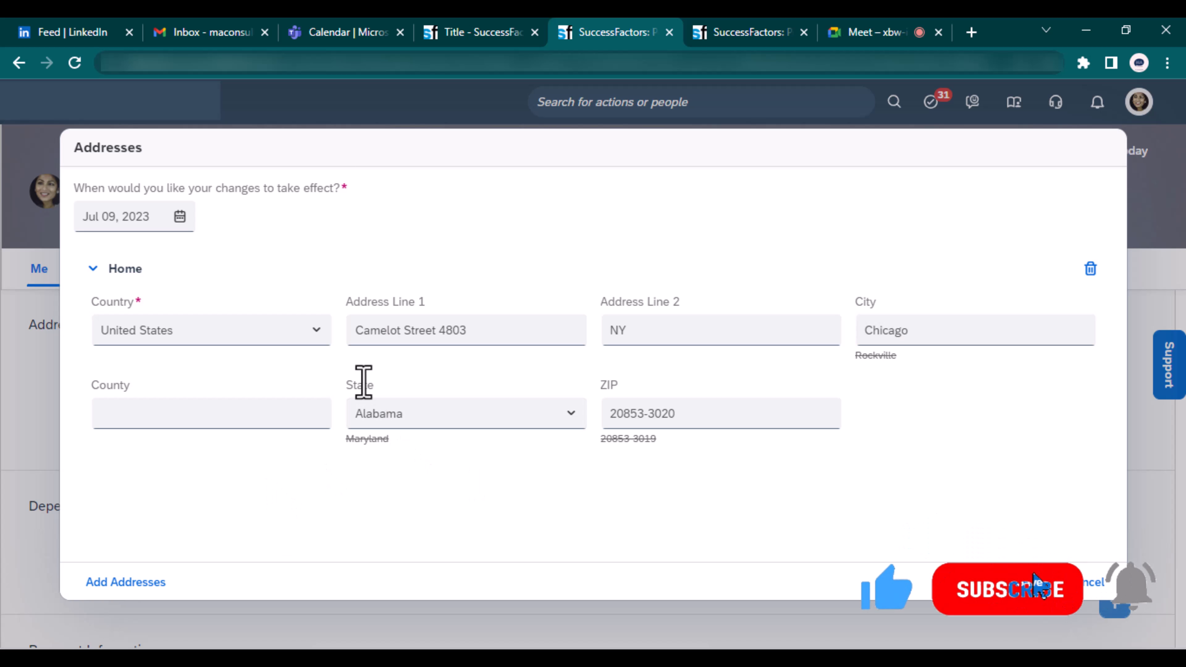
double_click(609, 385)
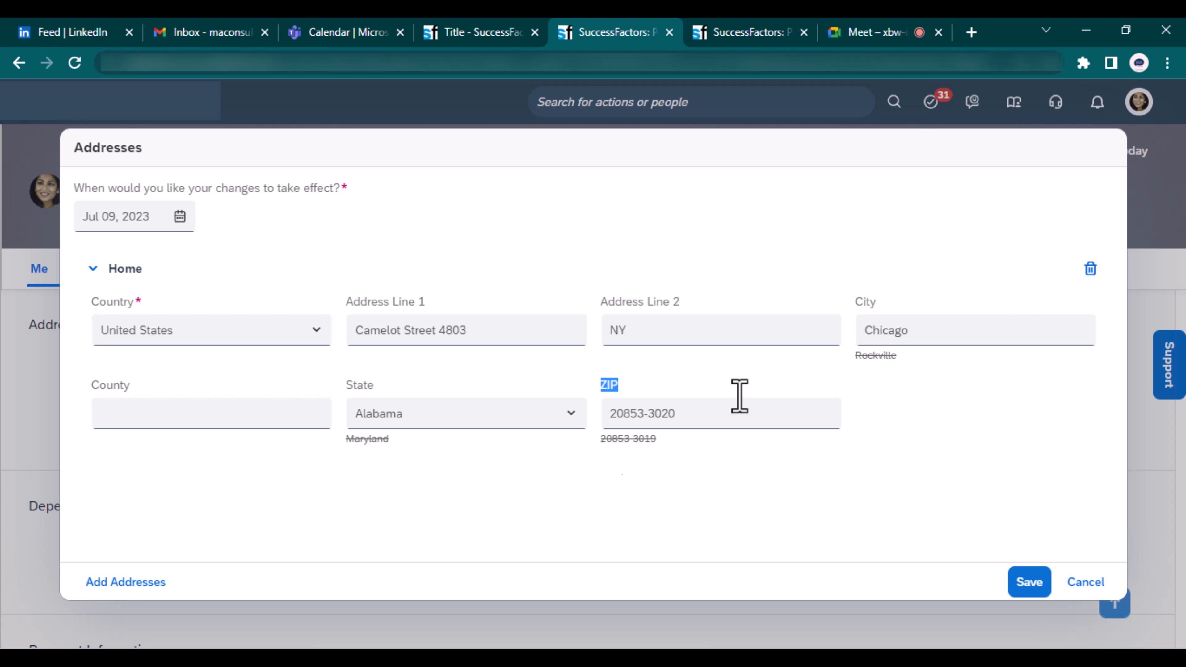
Step: Save the address change and enter "please approve my request" as the comment on the request
click(1030, 581)
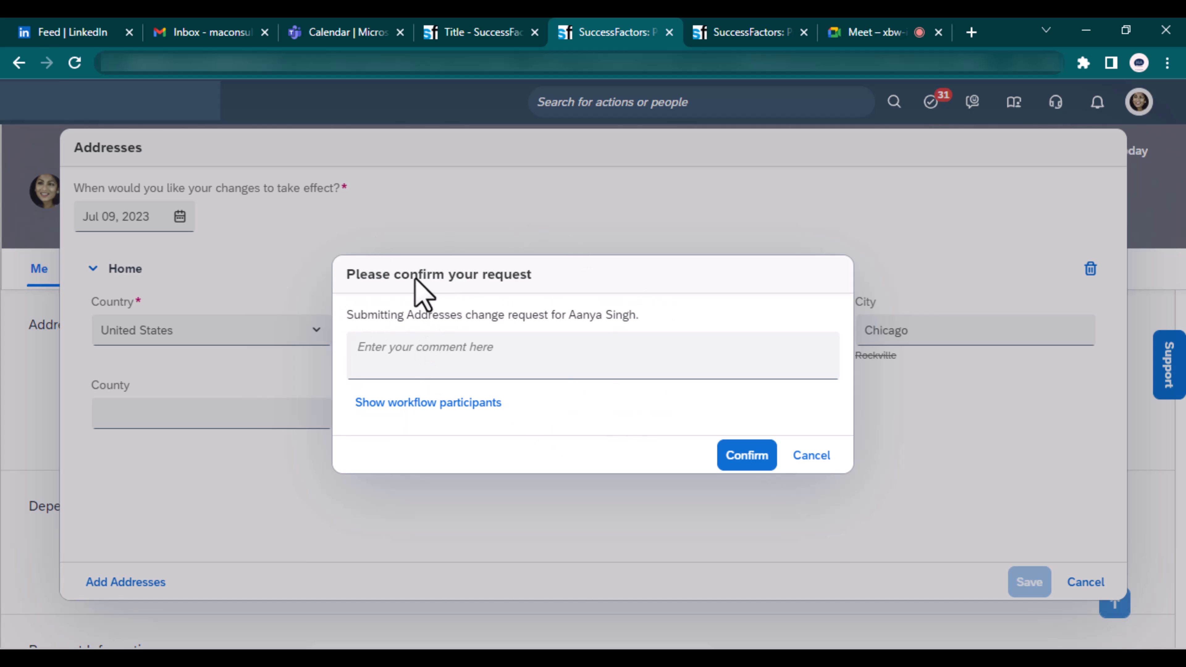
click(428, 355)
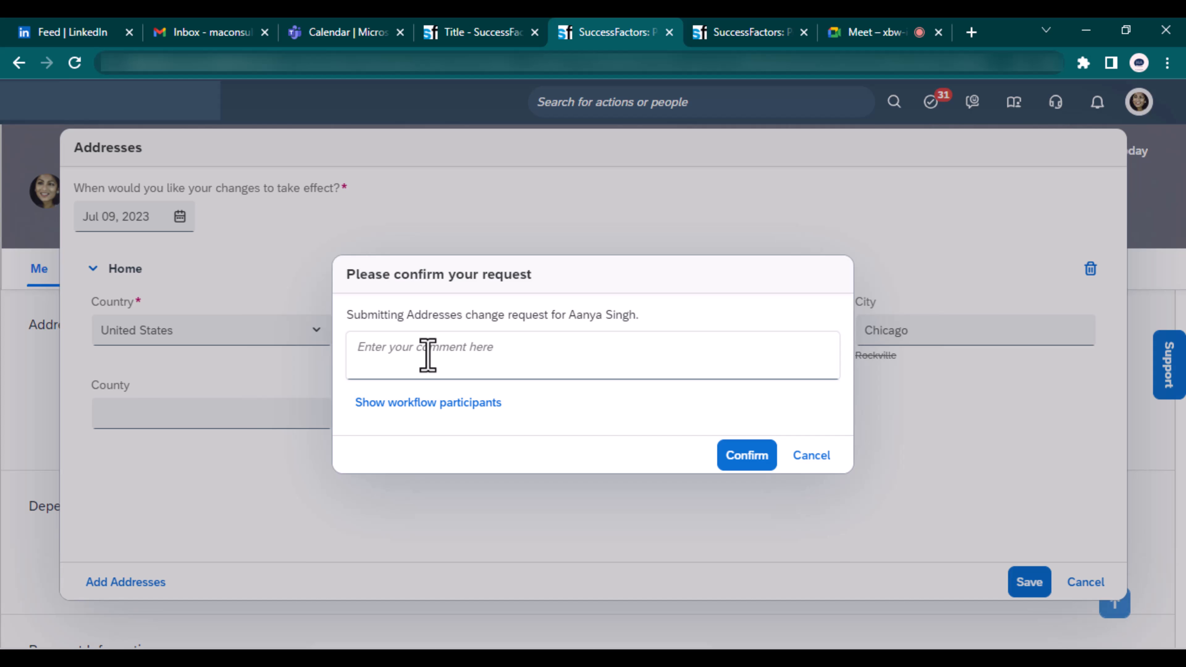
text(please approve my request)
Step: Examine the confirmation dialog's heading, the employee the request is for, and the entered comment
double_click(420, 273)
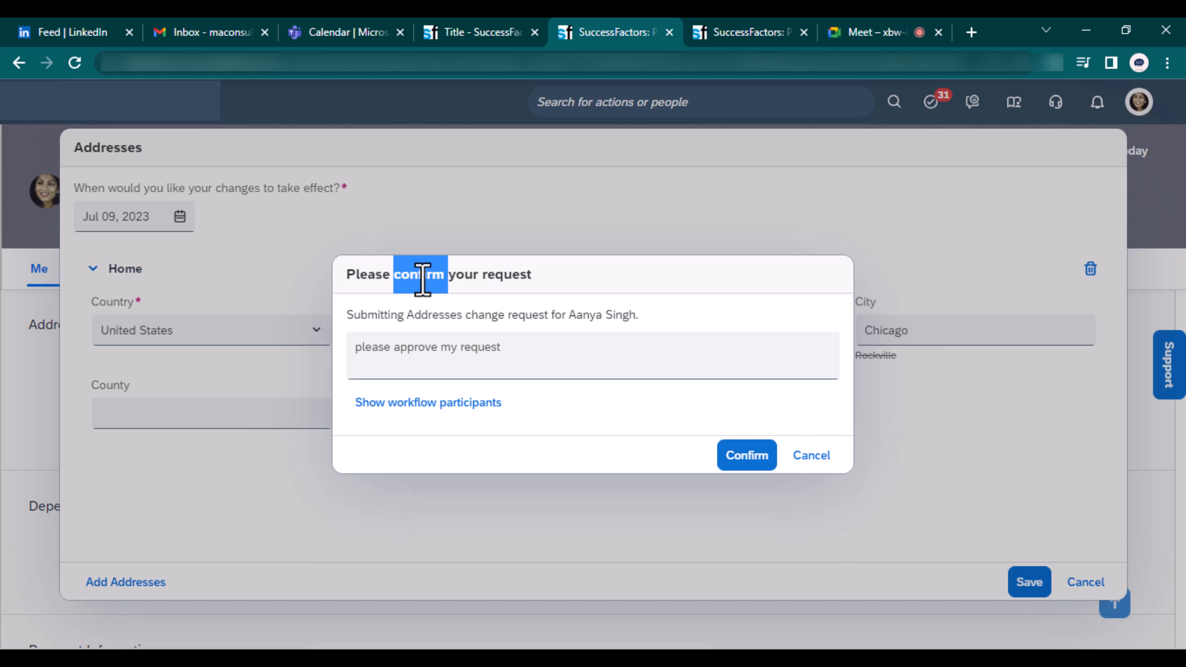
double_click(469, 283)
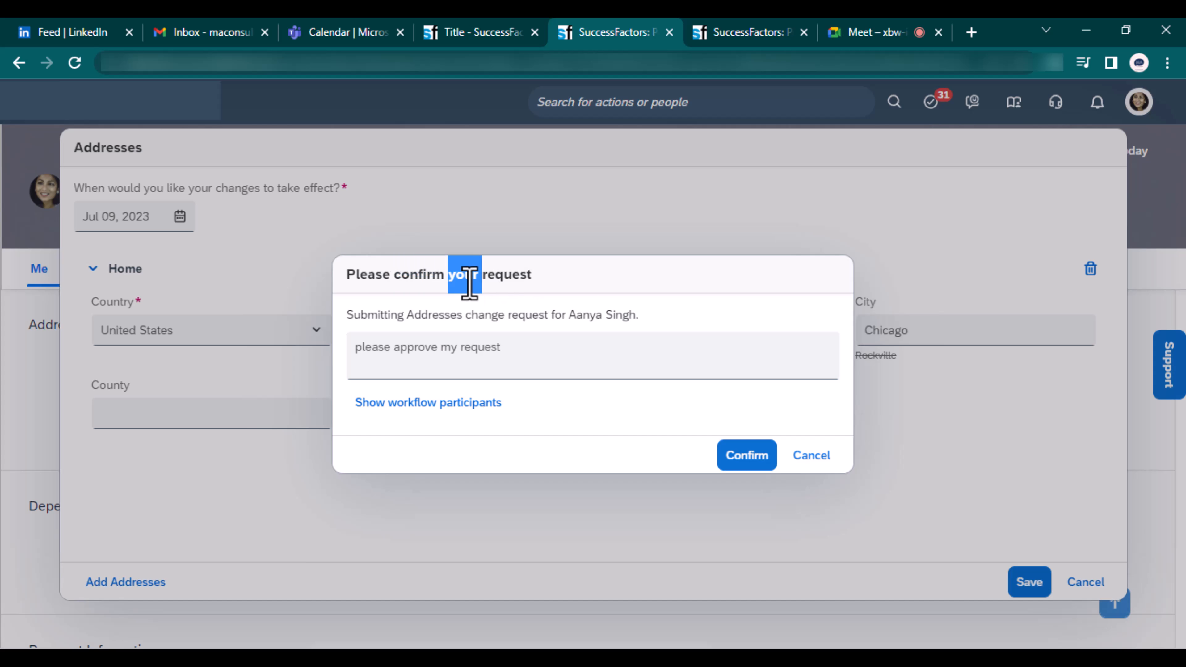
double_click(433, 283)
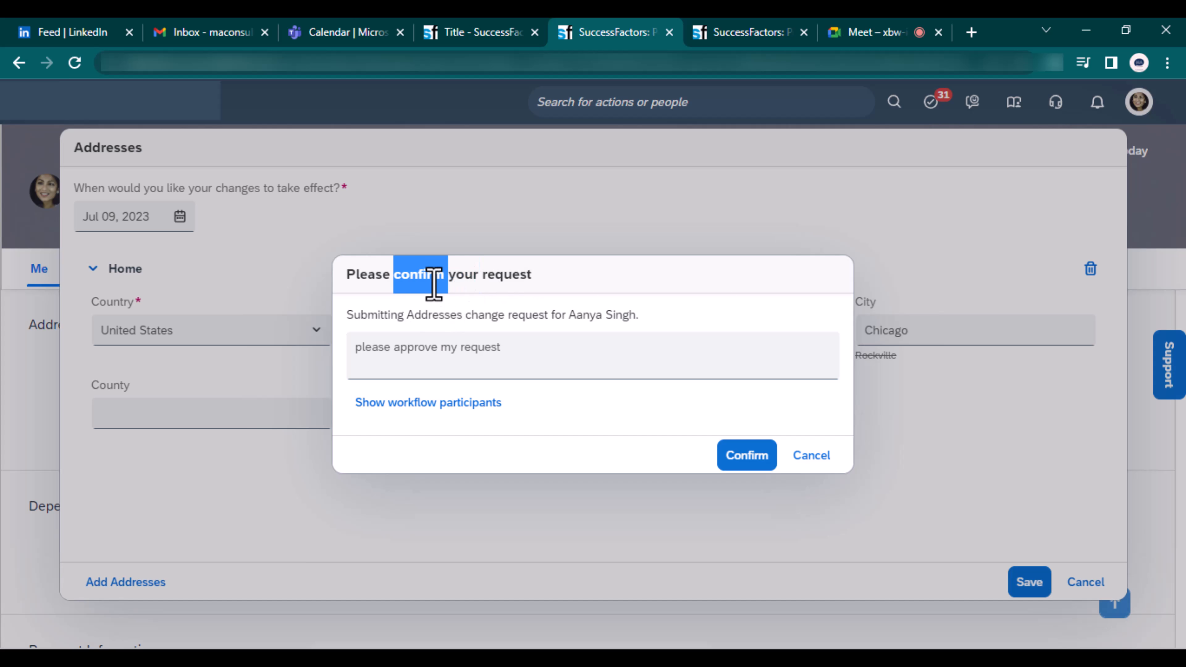
triple_click(439, 282)
triple_click(446, 282)
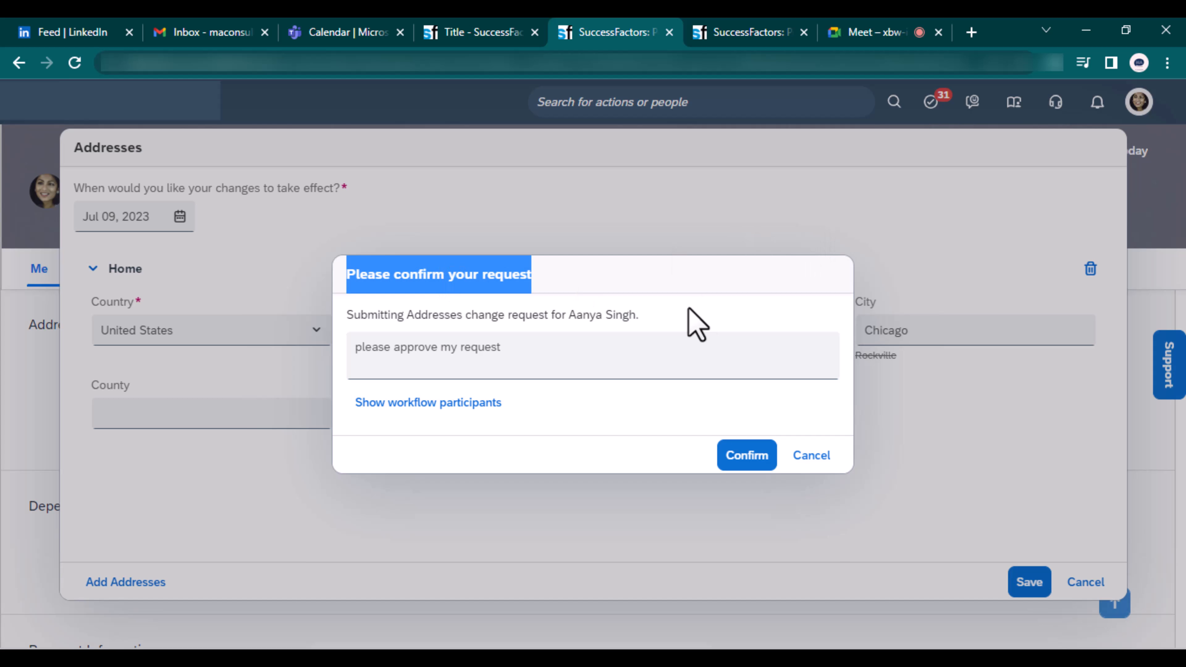
click(459, 278)
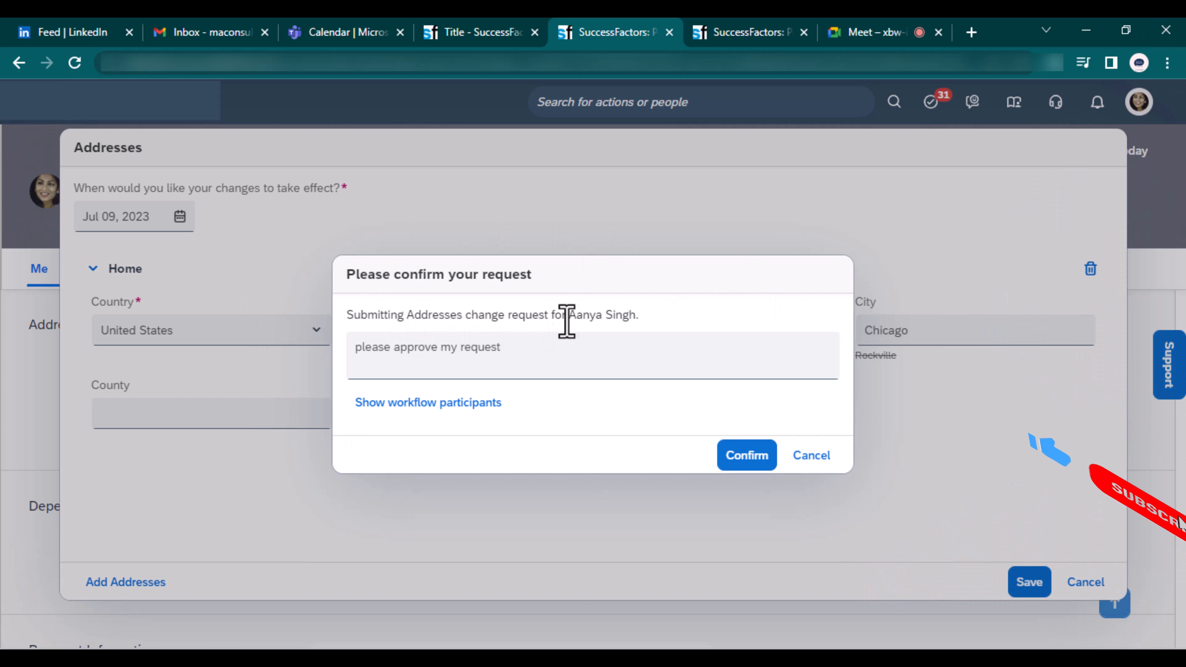
double_click(619, 316)
double_click(490, 348)
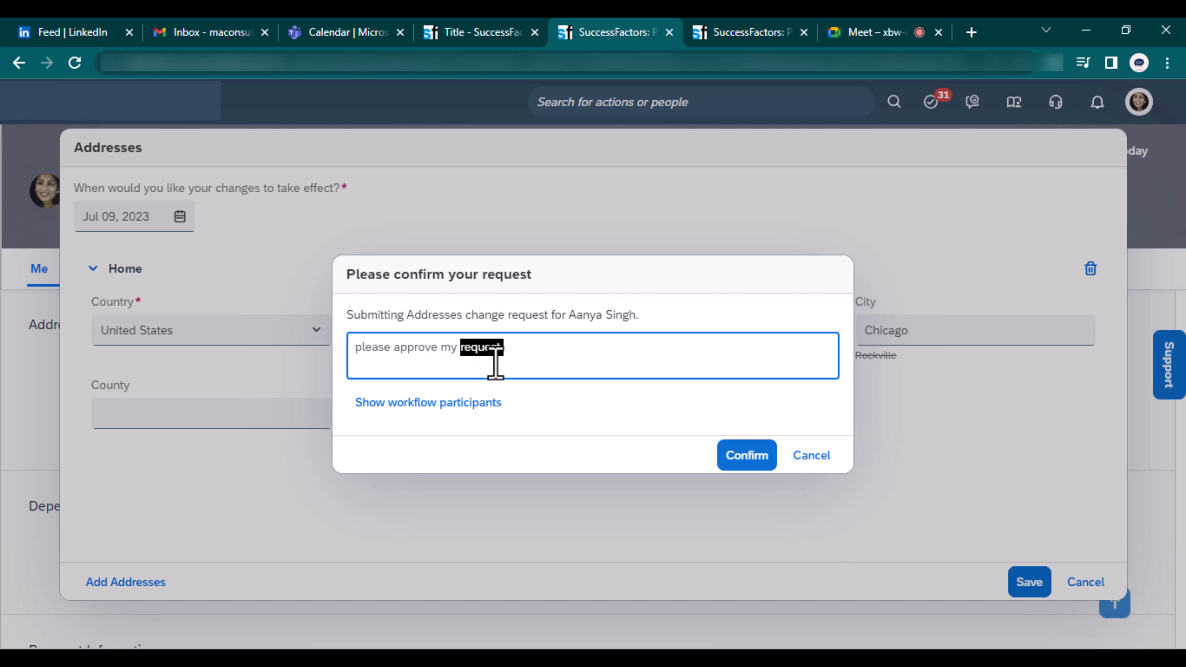
triple_click(463, 363)
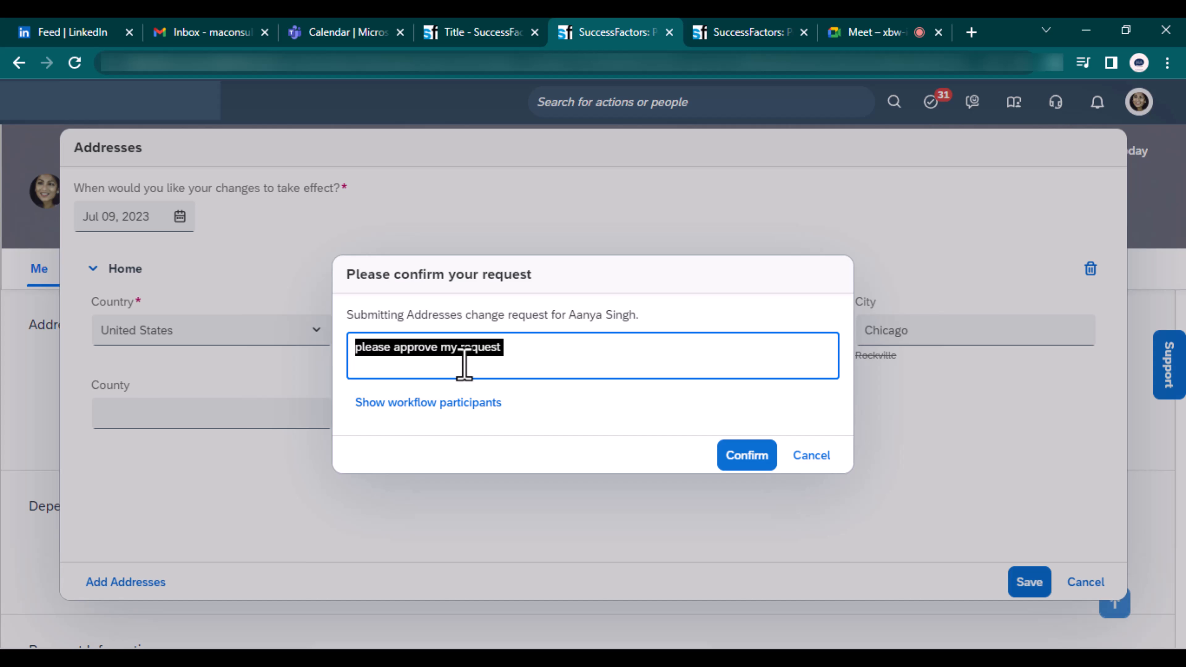
Step: Review the approvers, contributors and remaining workflow participants, and confirm the address change request
click(481, 403)
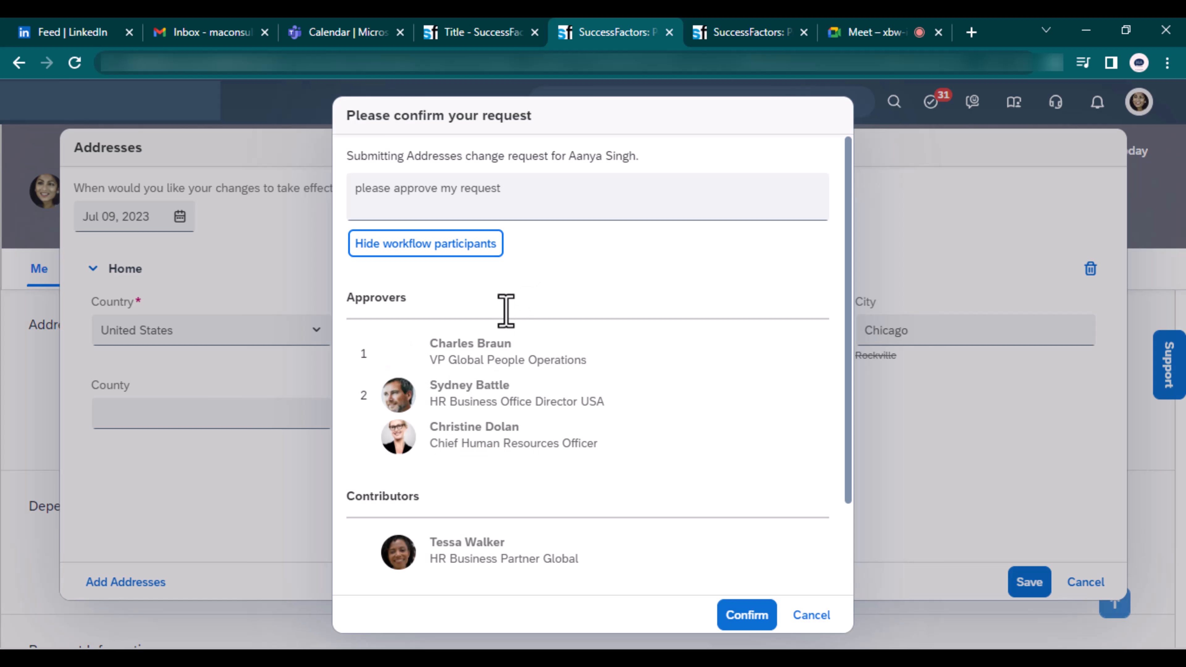
scroll(504, 311, down, 2)
scroll(509, 333, up, 2)
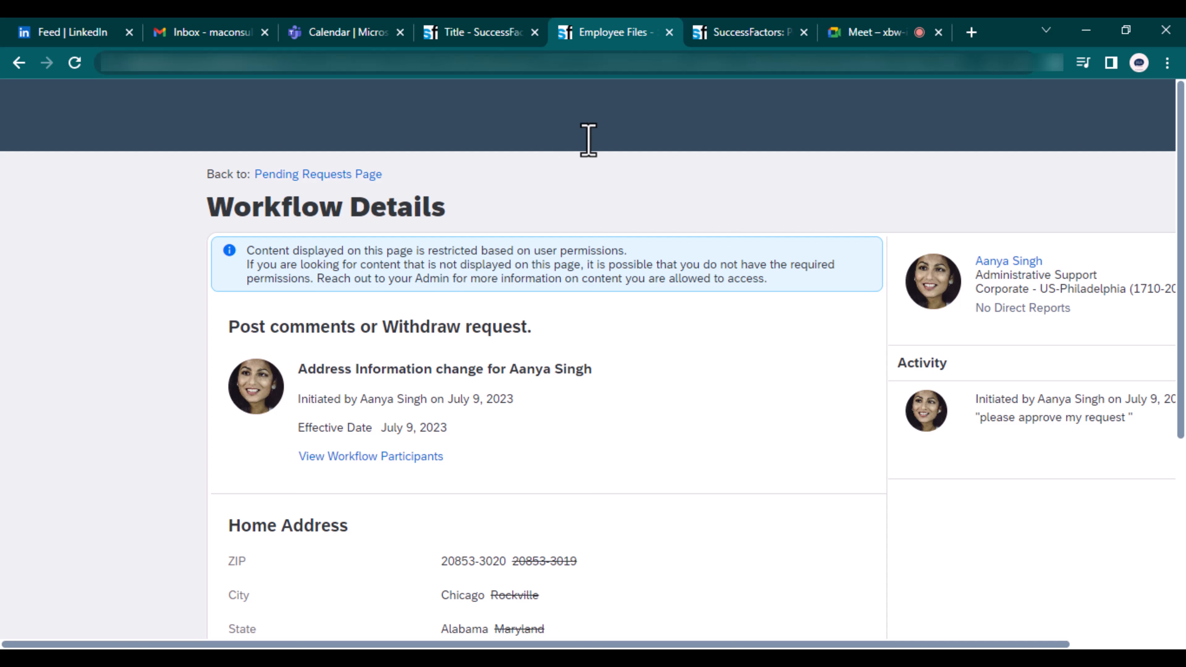
Step: Review the submitted request's Home Address changes and its workflow participants on the Workflow Details page
scroll(589, 398, down, 6)
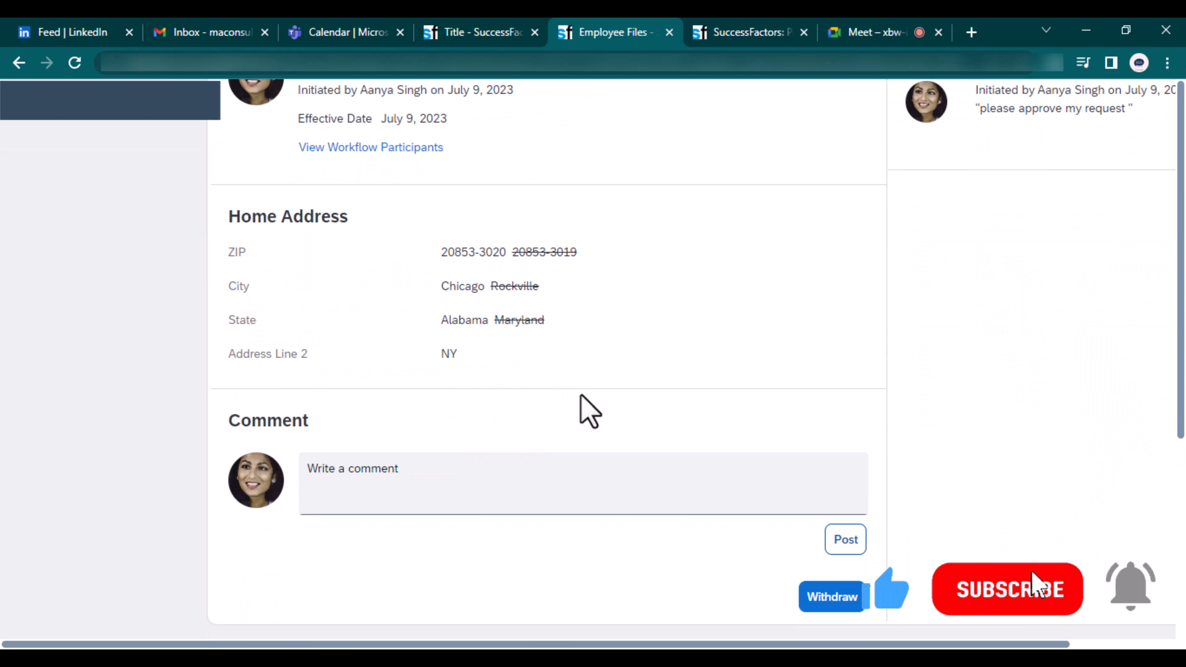
scroll(900, 496, up, 6)
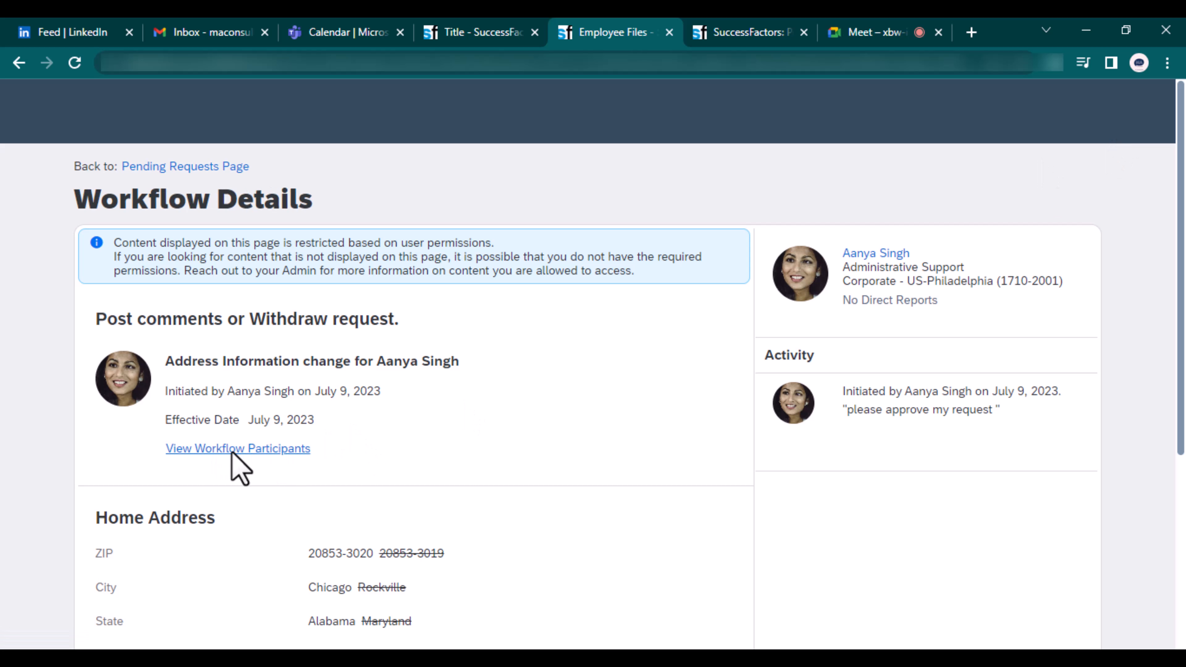
click(243, 434)
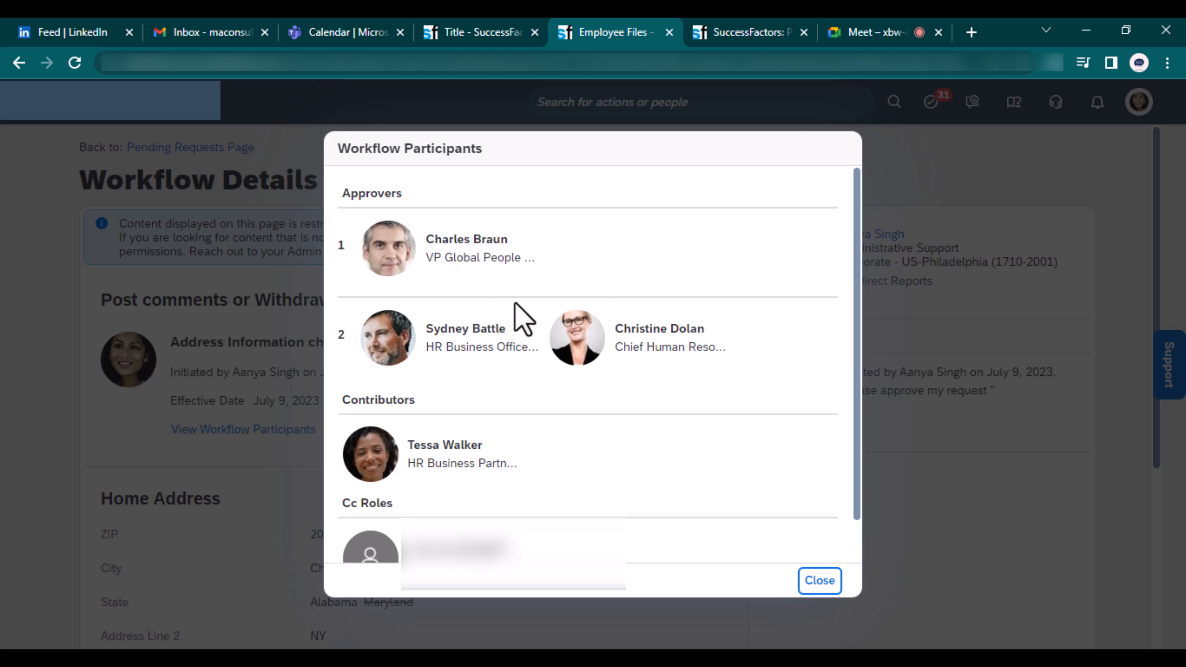
triple_click(391, 149)
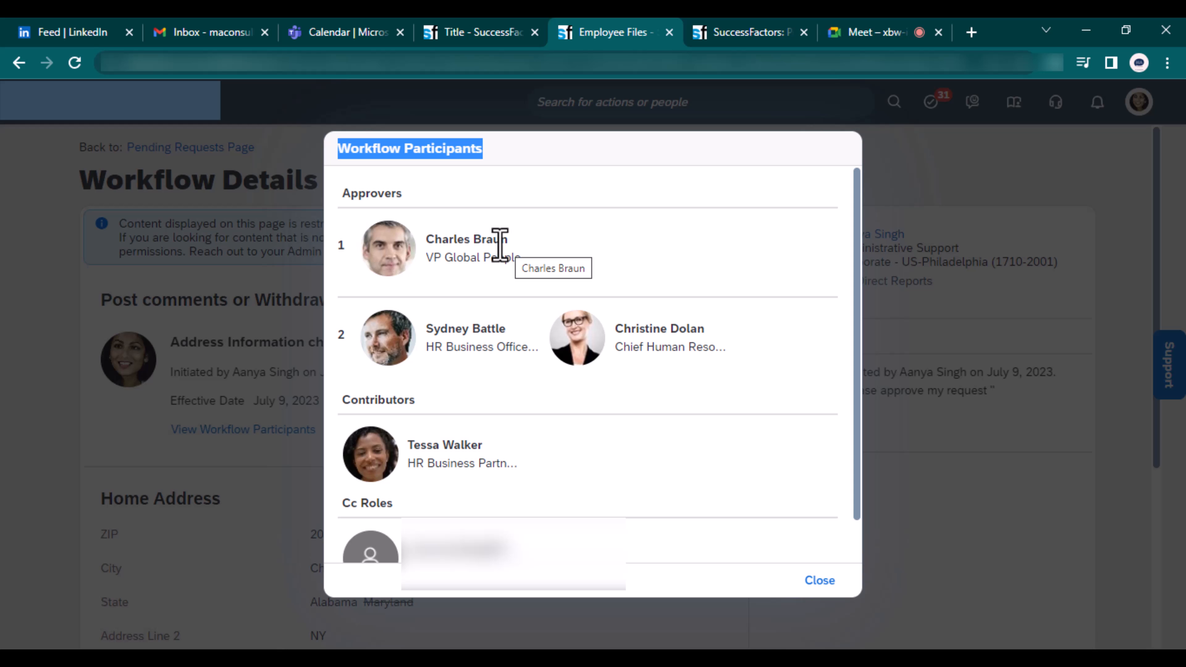
triple_click(506, 243)
click(639, 252)
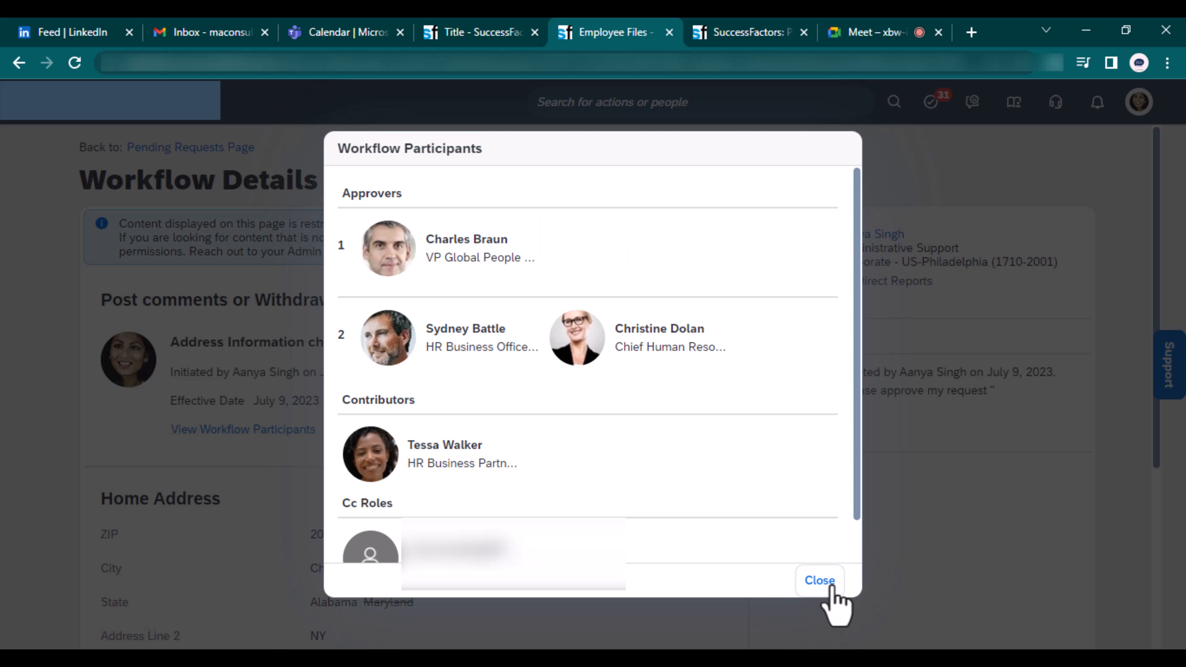
click(820, 581)
Step: Proxy as the first-level approver of the address change request by entering that approver's name as the target user
click(1142, 112)
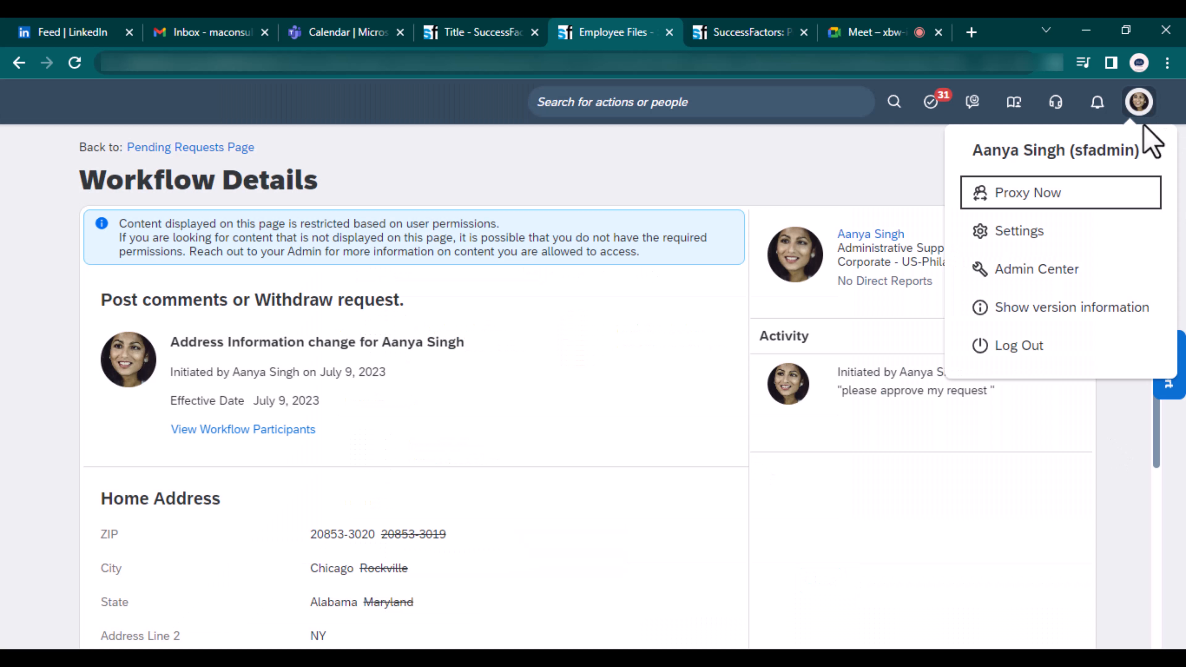
click(1052, 196)
click(522, 369)
text(charles)
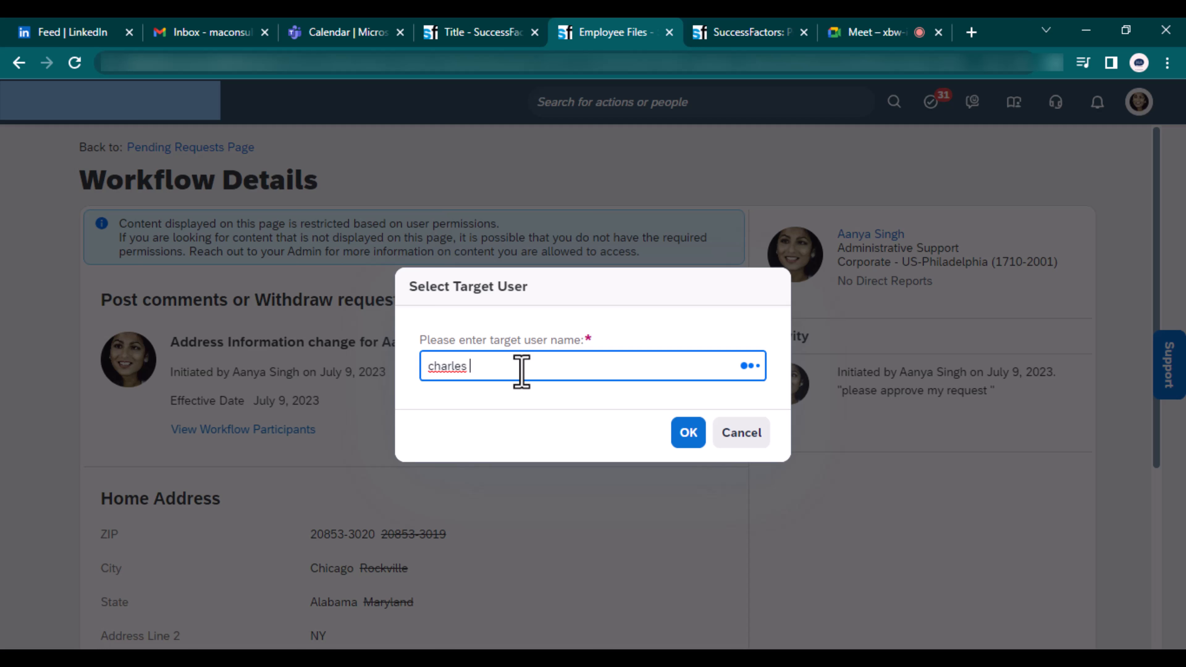
click(535, 411)
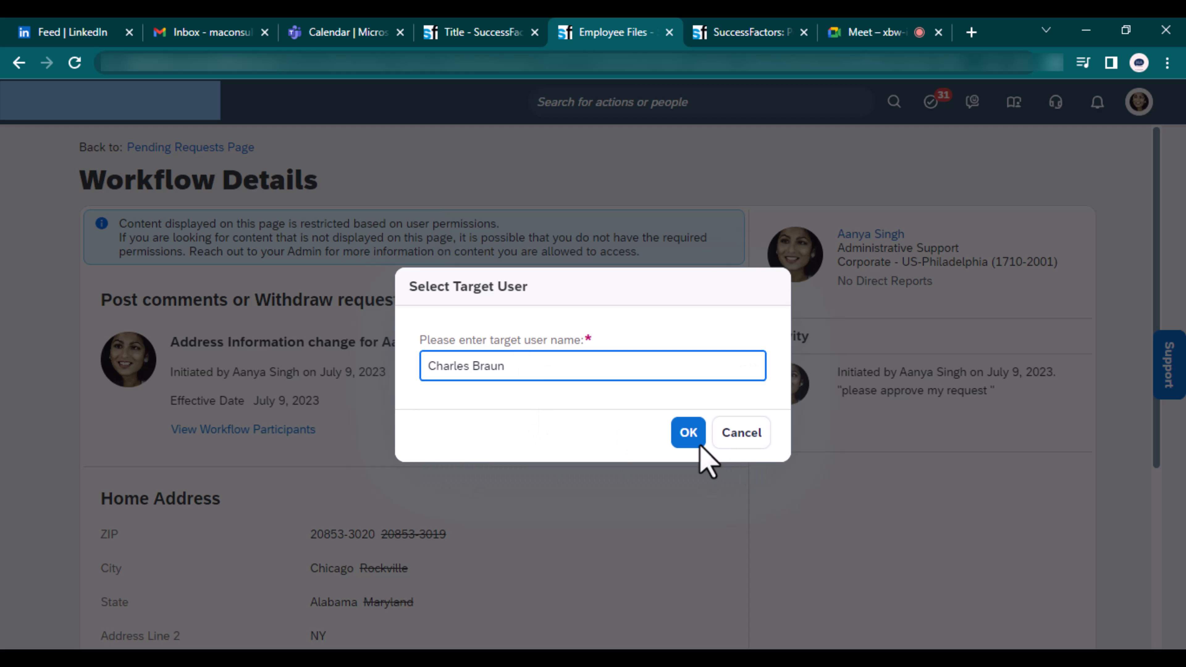
click(678, 441)
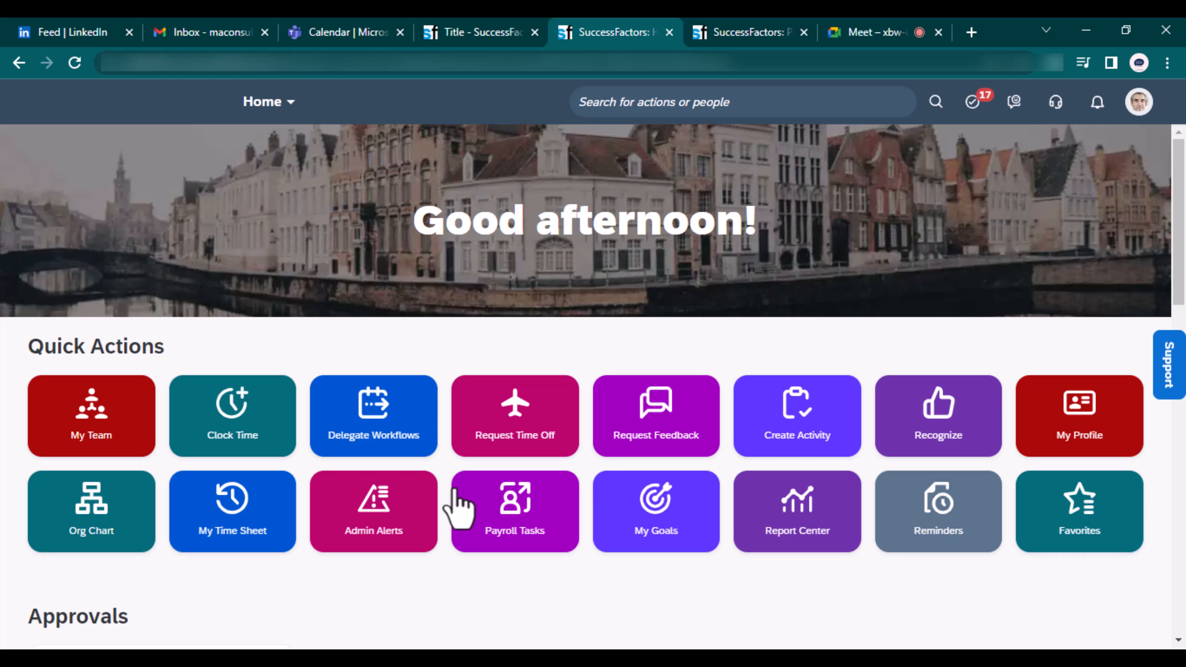
Step: Examine the home page's Approvals section and the approval options on the Address Information change card
scroll(455, 497, down, 5)
scroll(439, 477, down, 5)
scroll(401, 444, up, 3)
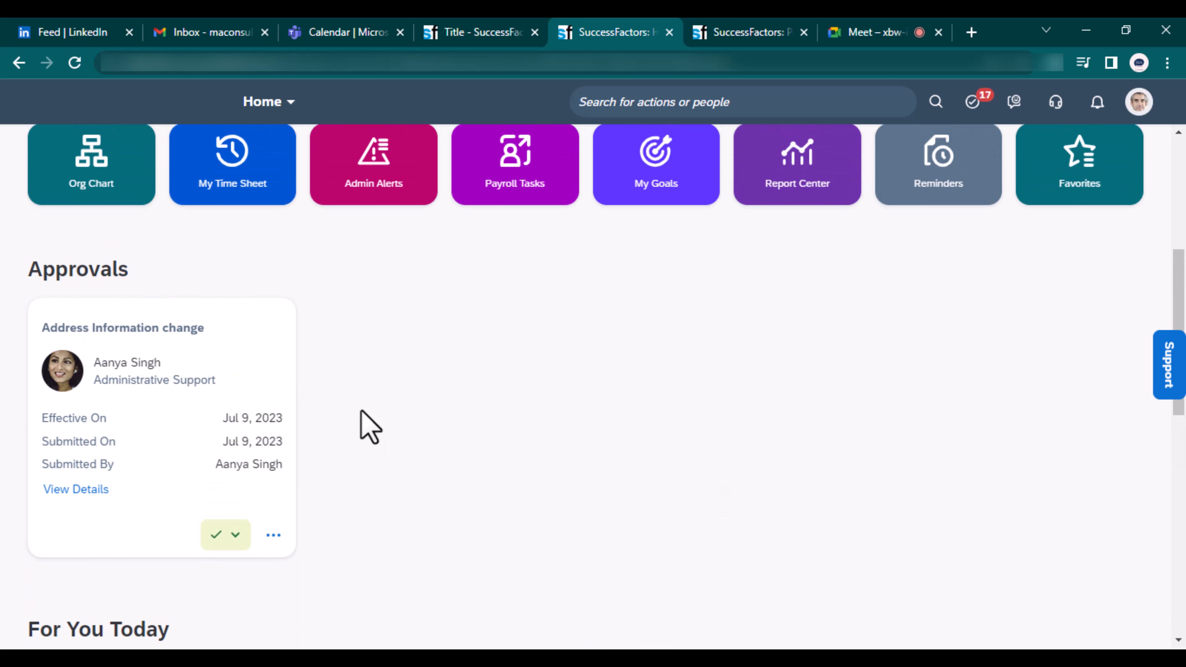
double_click(65, 270)
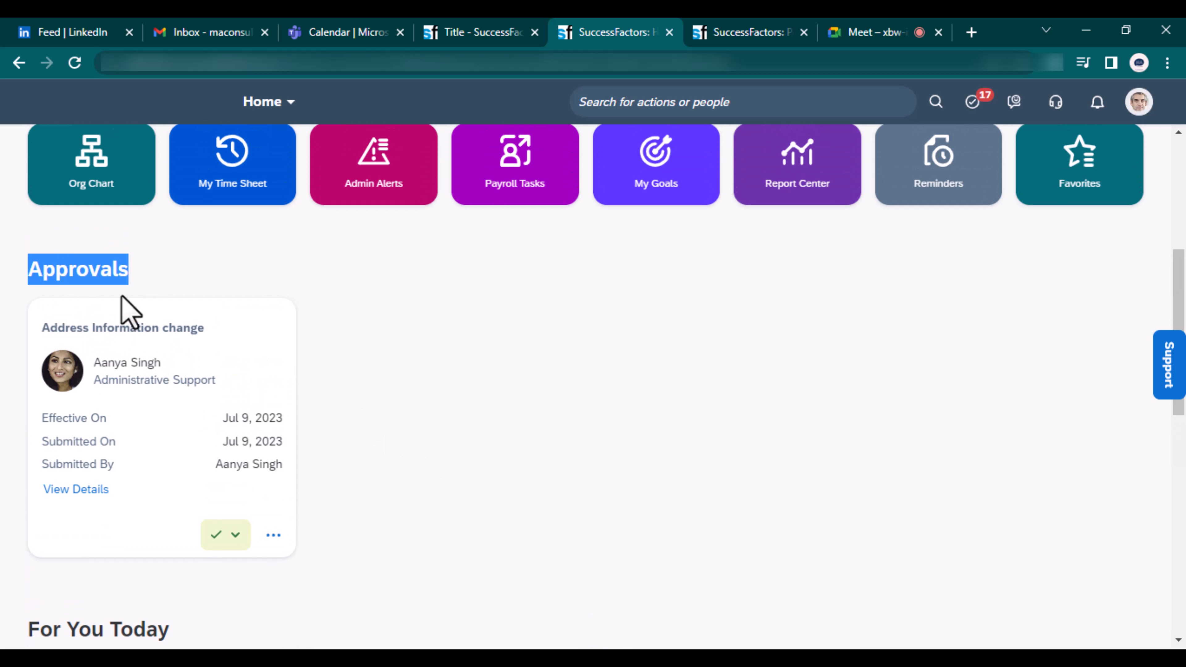
click(235, 534)
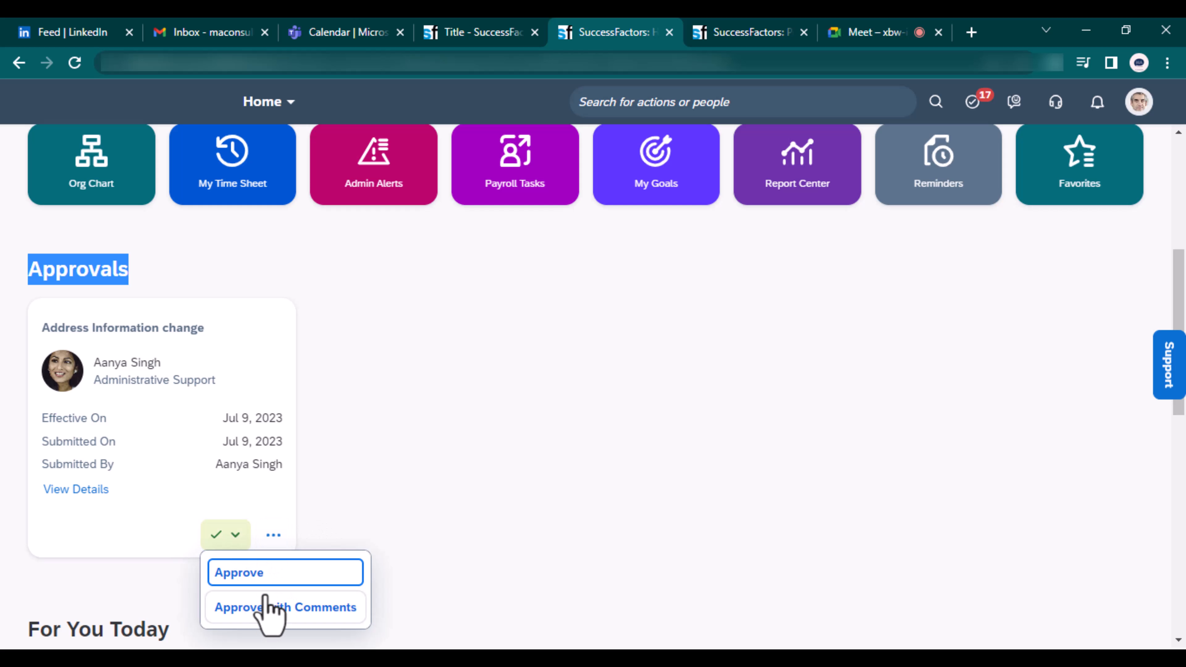
click(339, 538)
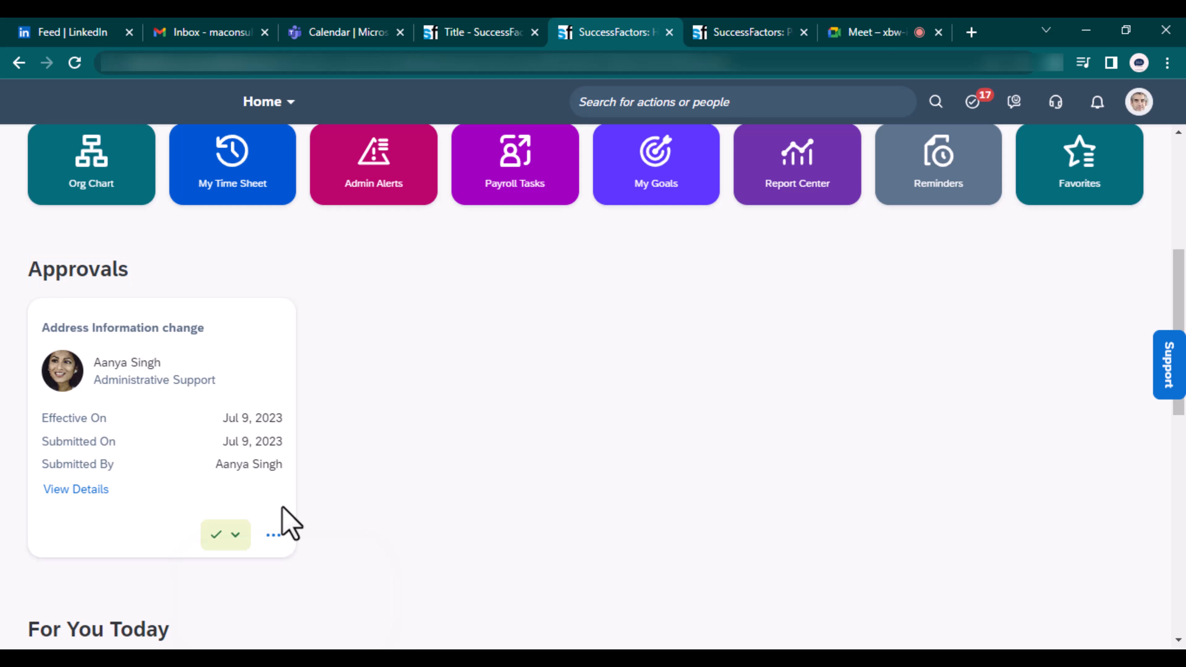
Step: Open the Address Information change details and post the comment "im out of office and im deleted this workflow to someone else"
double_click(66, 491)
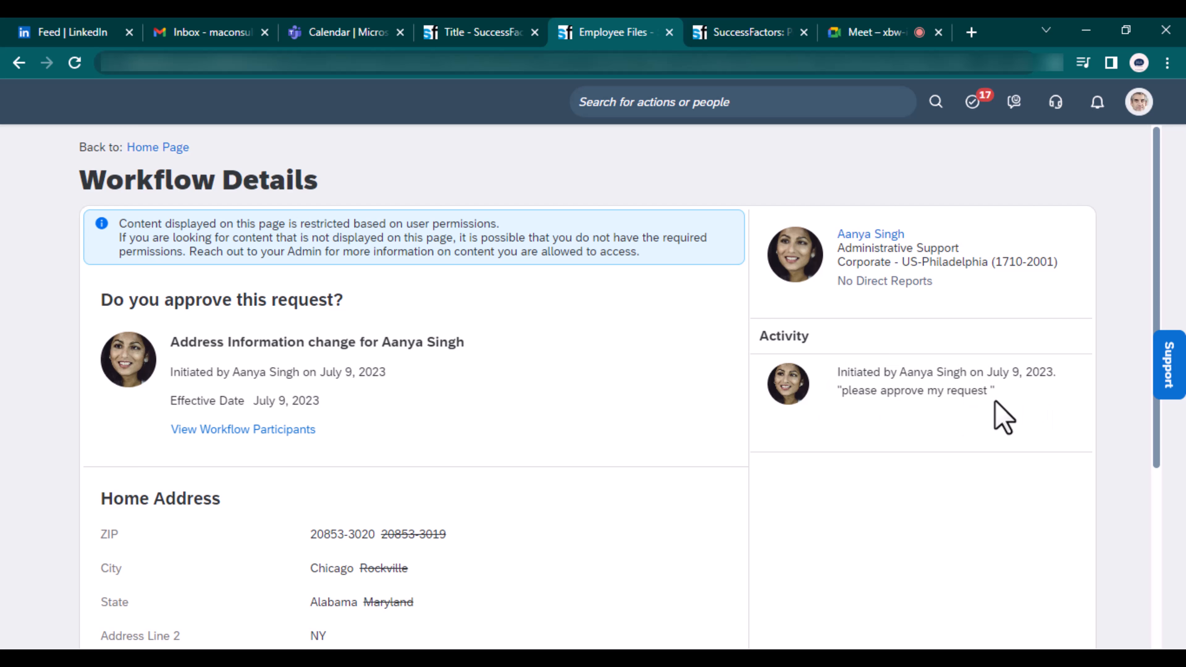
scroll(994, 416, down, 5)
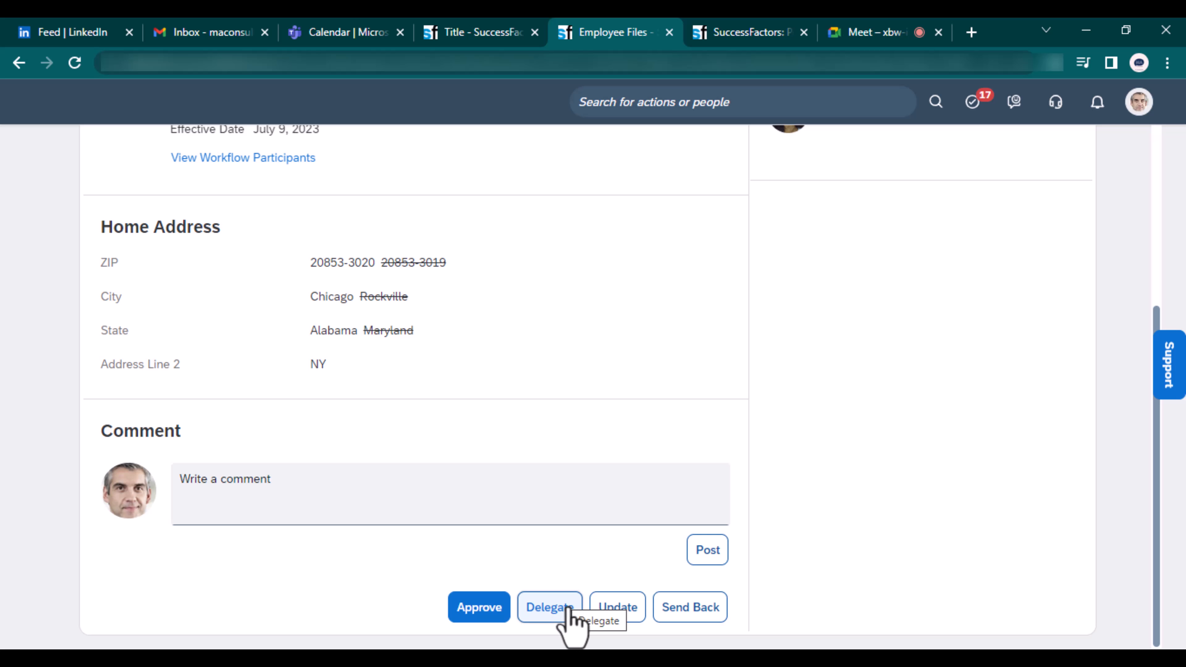
click(419, 520)
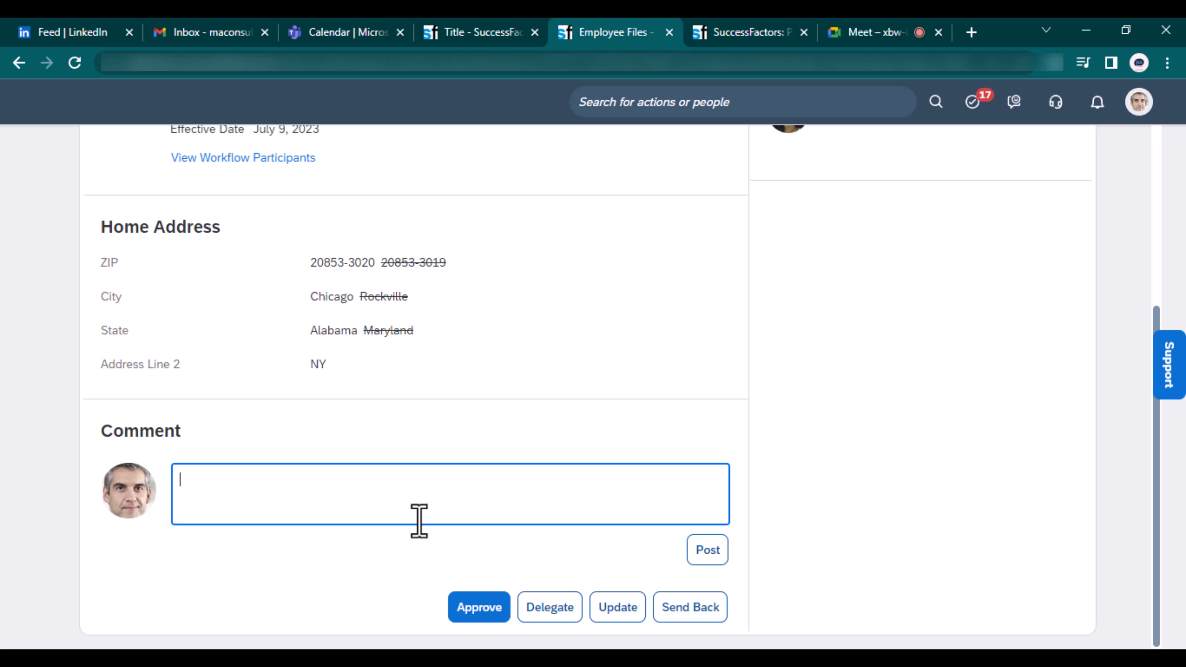
text(im out of office and im delet)
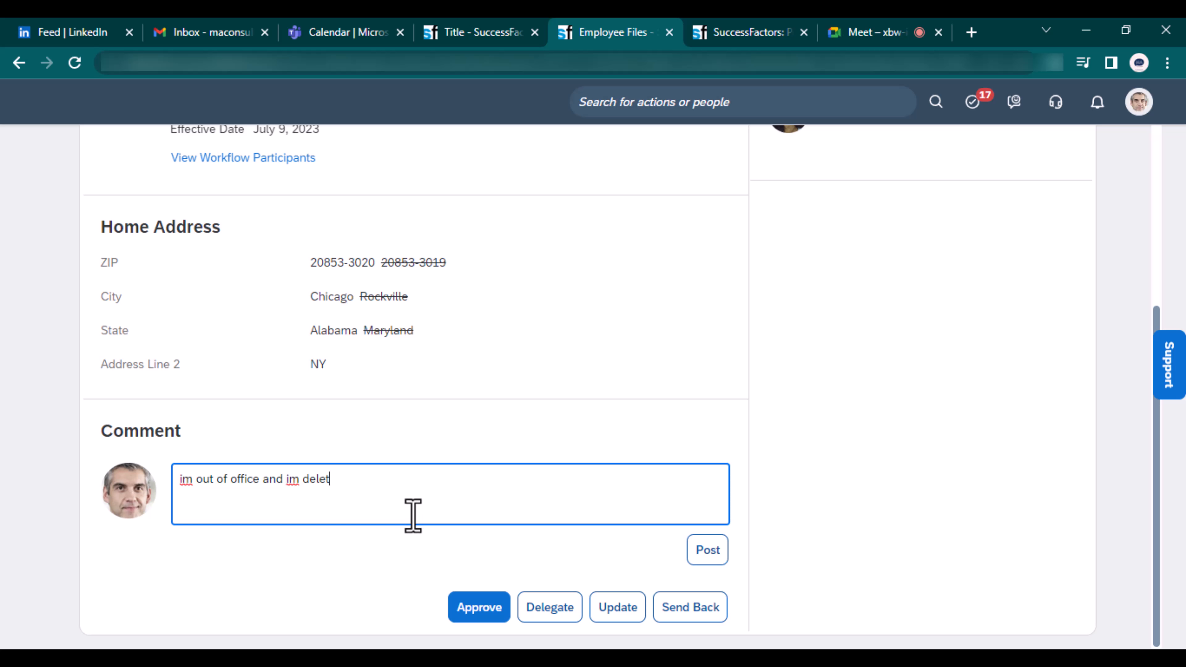
text(ed this wo)
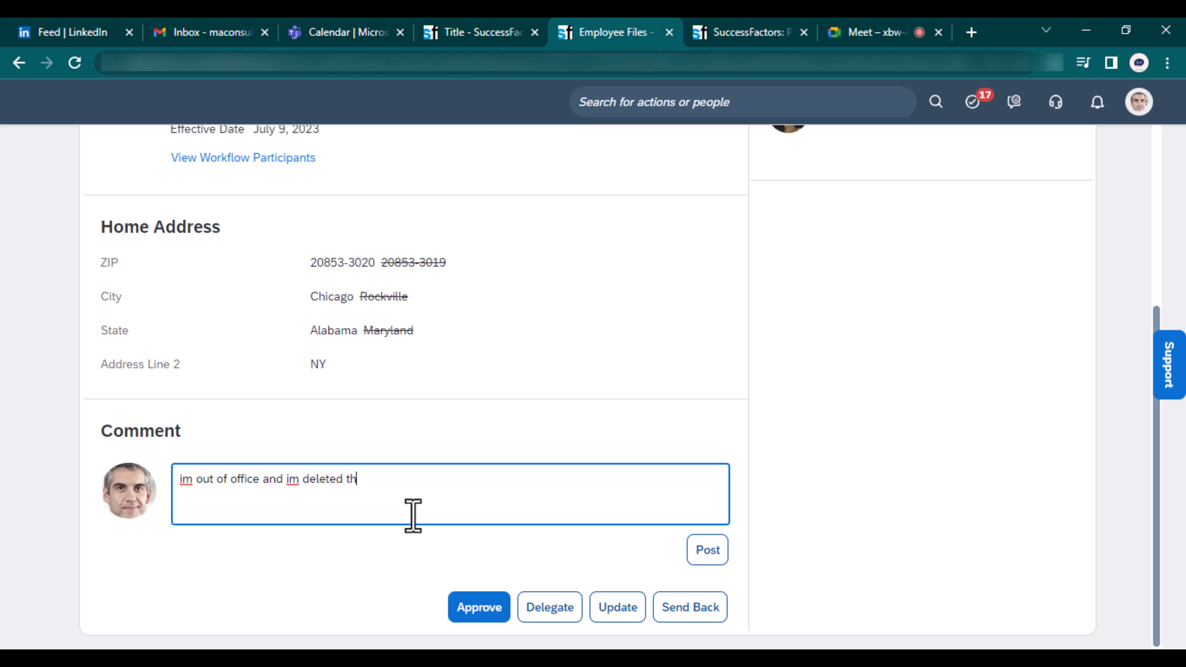
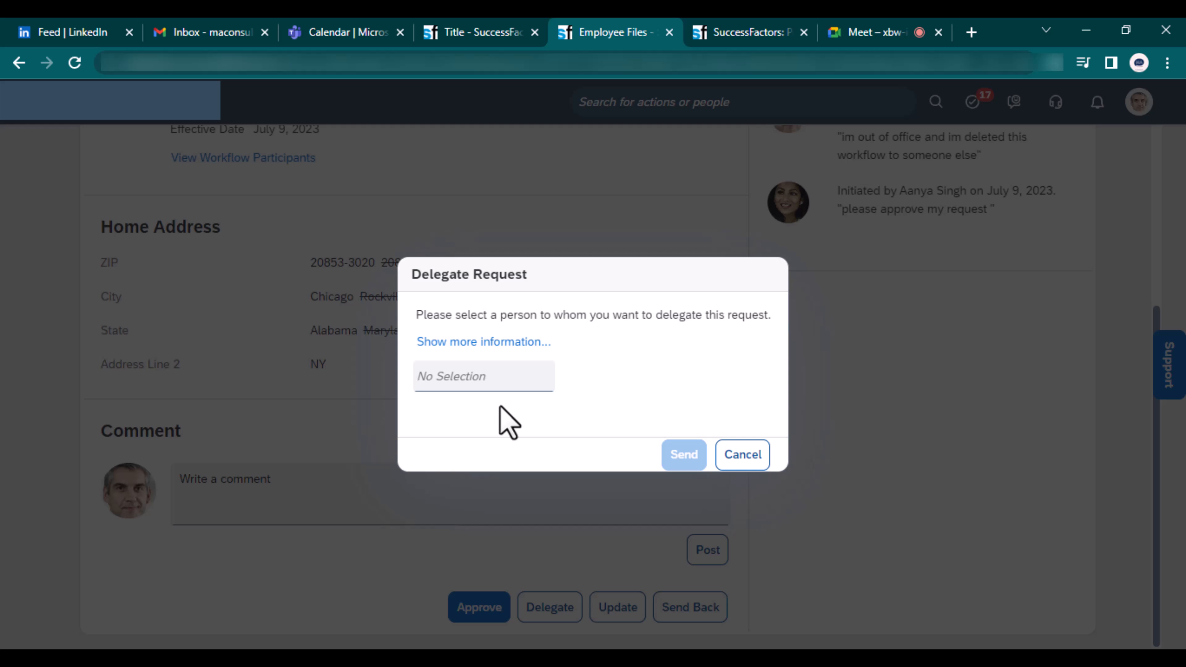
Step: Delegate the address change request to the President SEA in Singapore, and confirm the delegation
text(alexc)
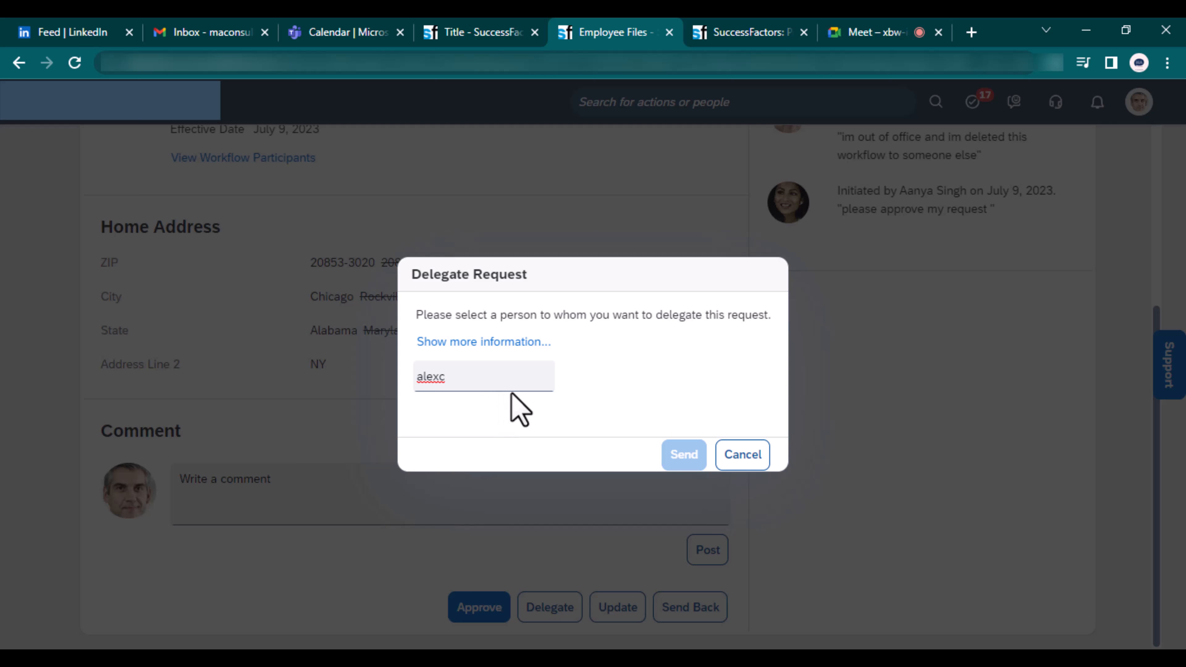
click(544, 452)
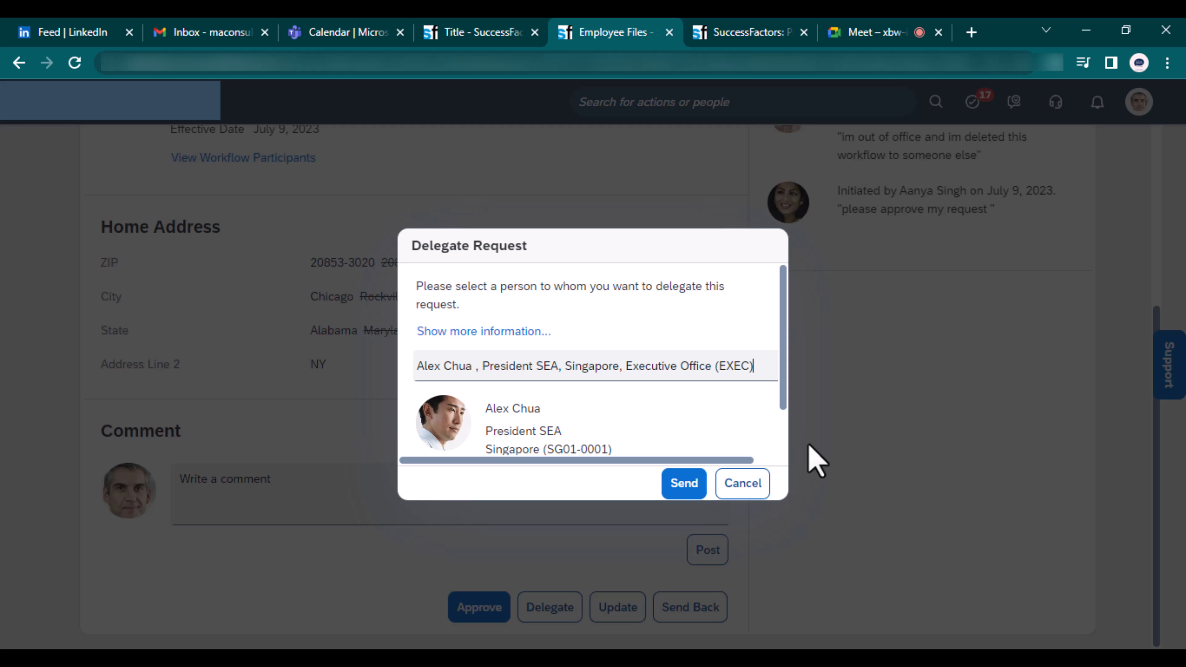
scroll(700, 449, down, 2)
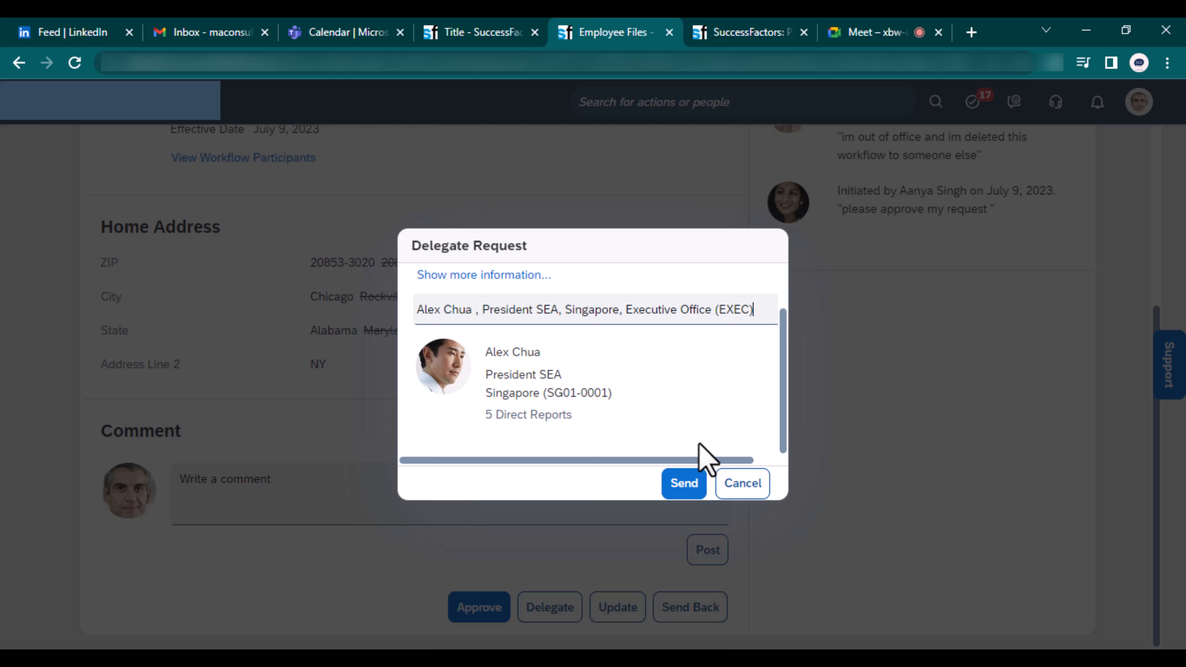
click(682, 484)
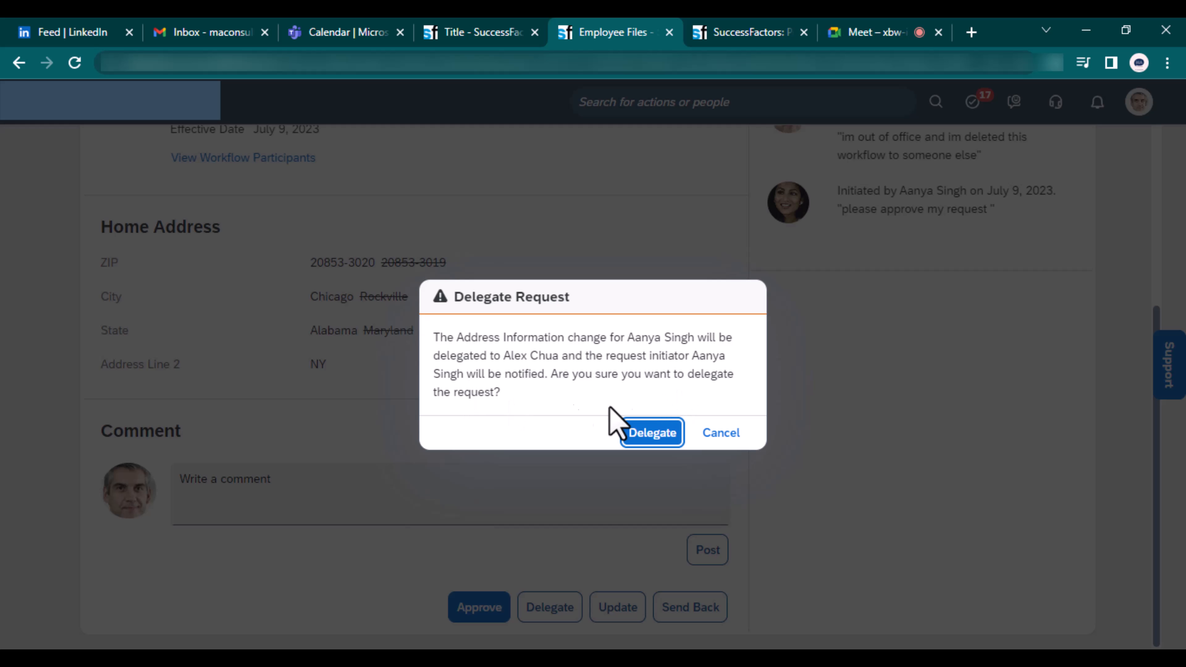
click(652, 435)
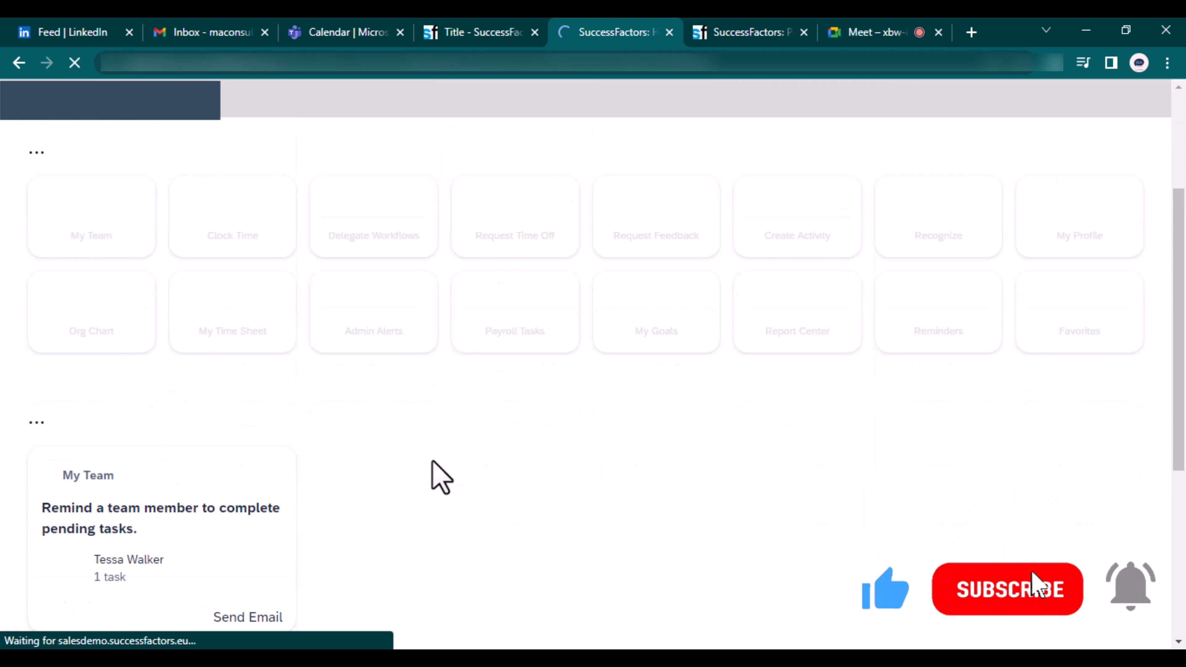
Step: Check the approver's home page, including the For You Today cards, for any pending address change approval
scroll(441, 474, down, 5)
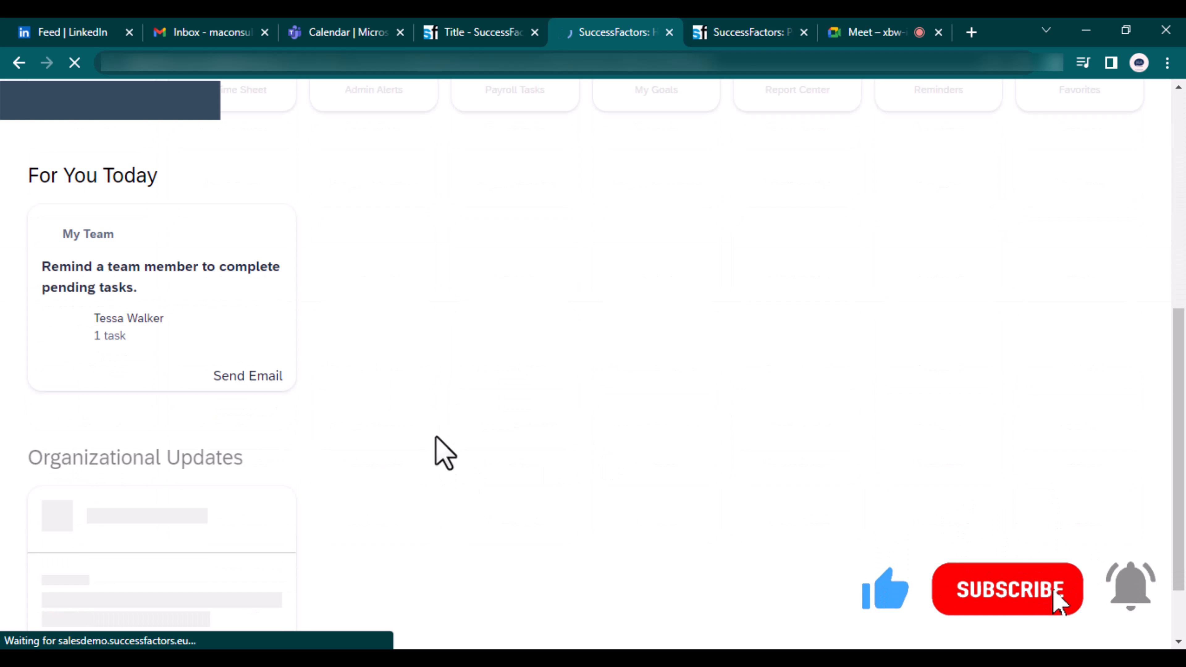
scroll(303, 416, up, 7)
scroll(196, 502, down, 6)
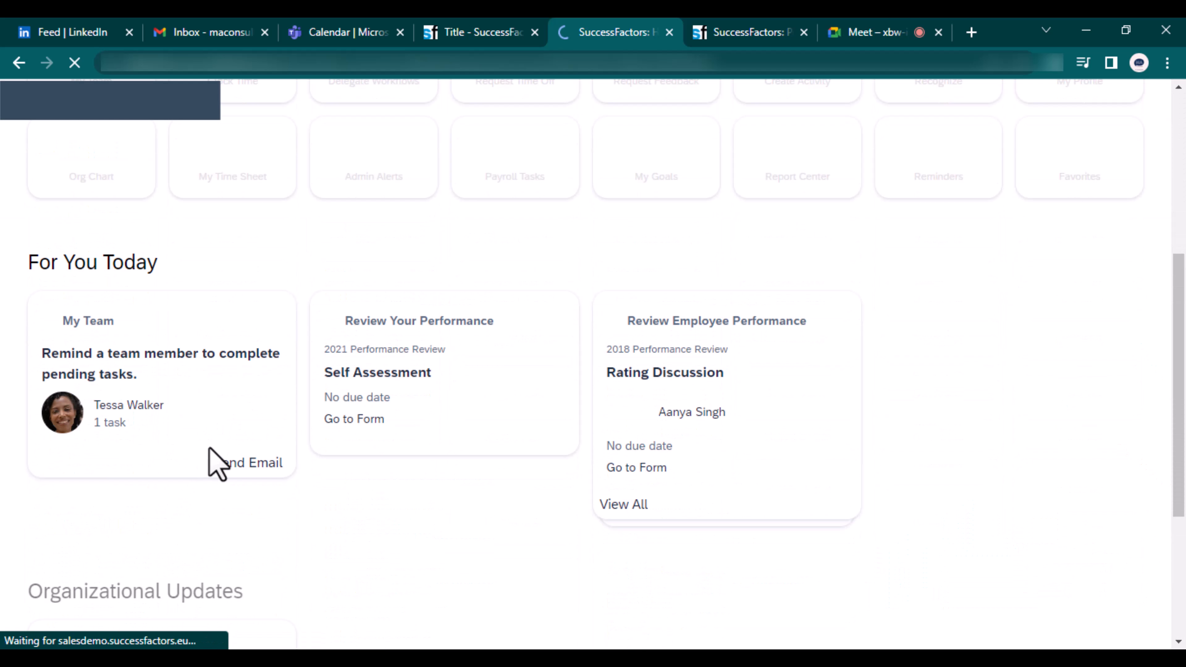
scroll(187, 411, up, 6)
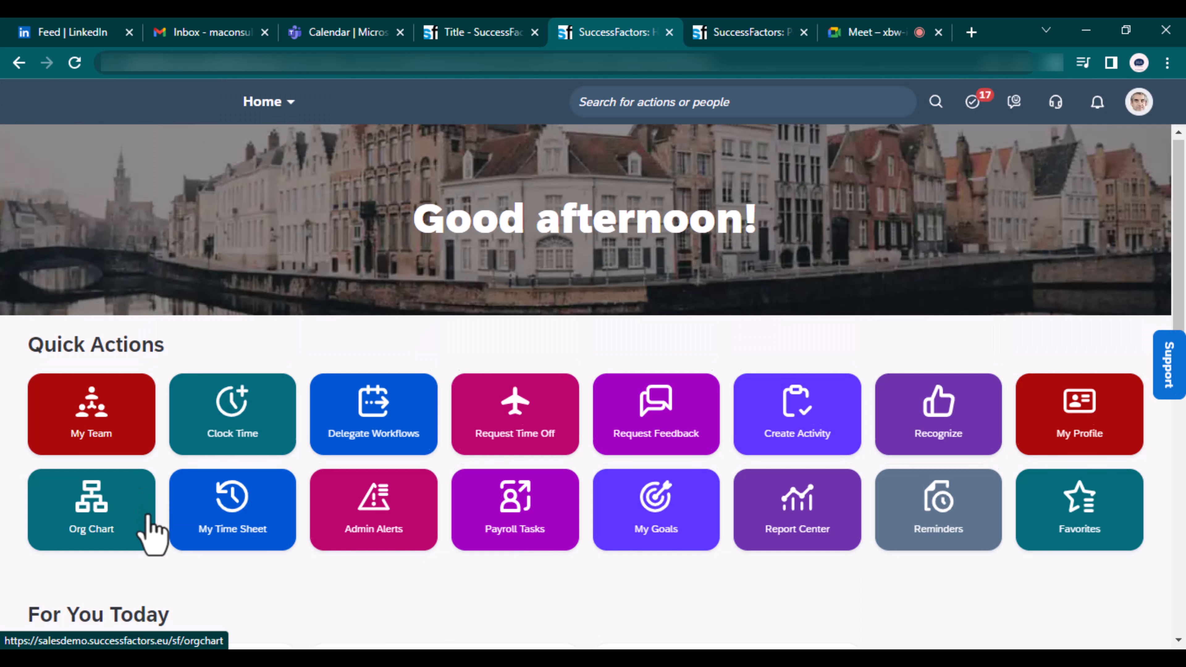
scroll(147, 500, down, 2)
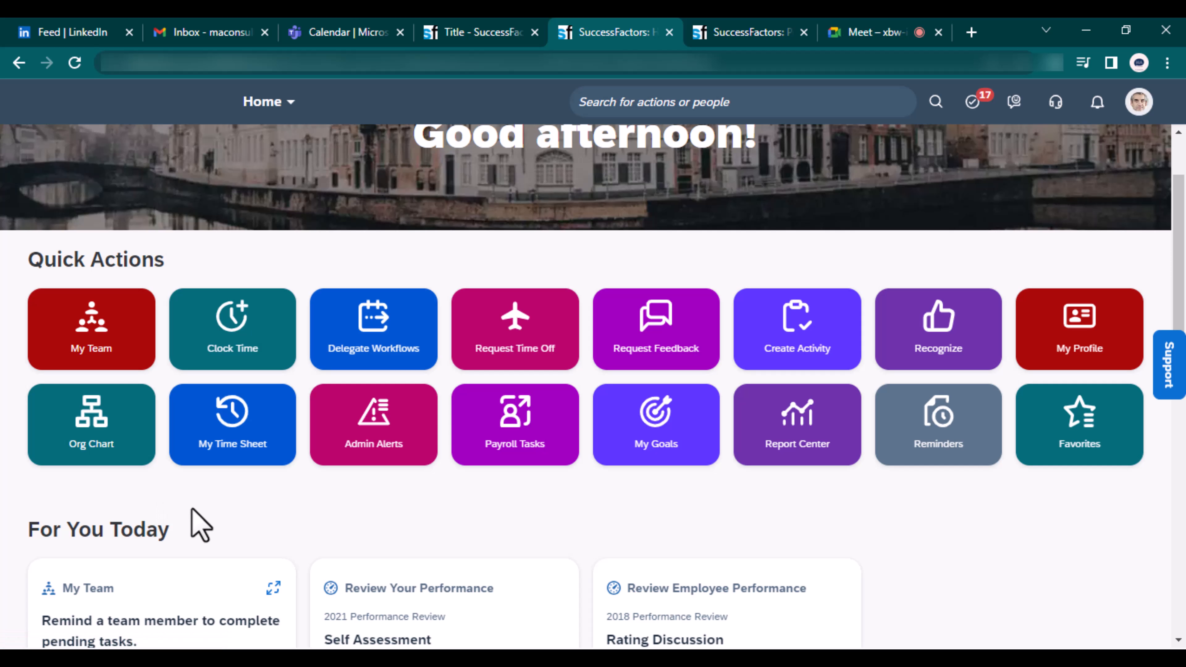
triple_click(140, 529)
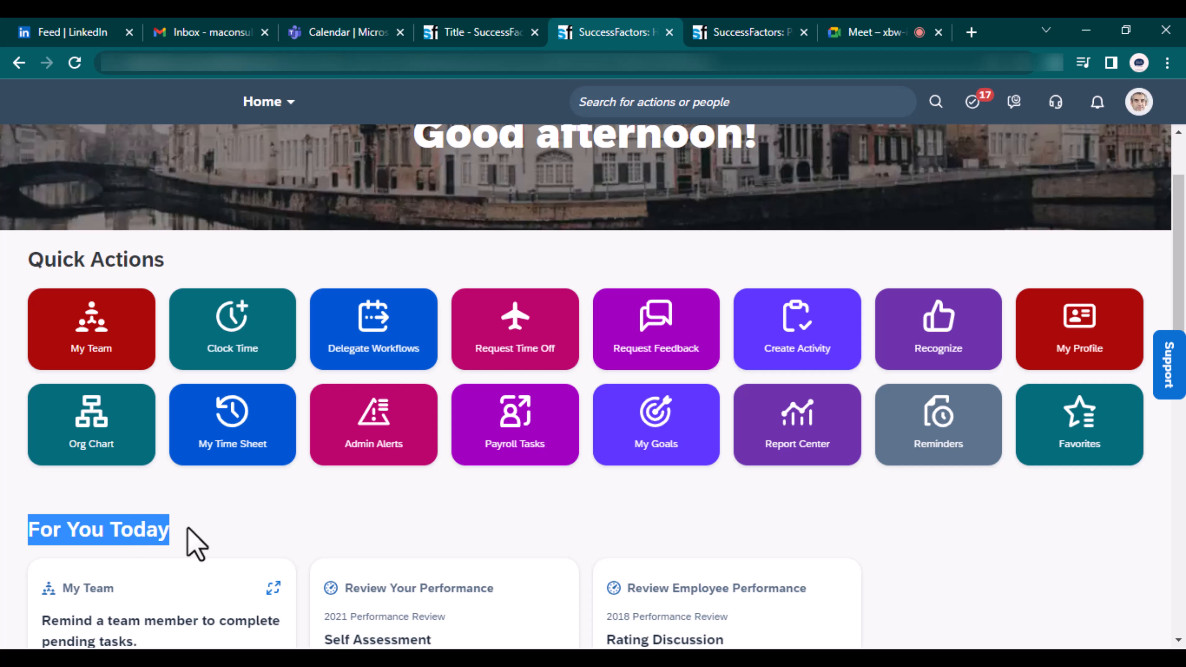
click(184, 537)
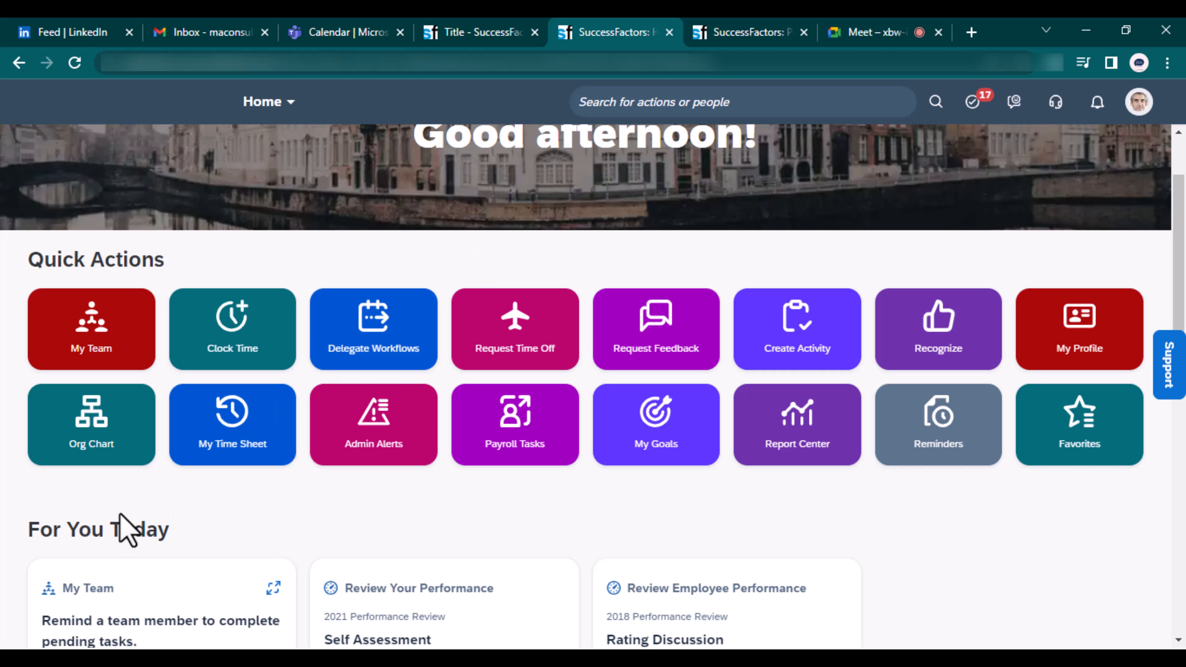
triple_click(121, 530)
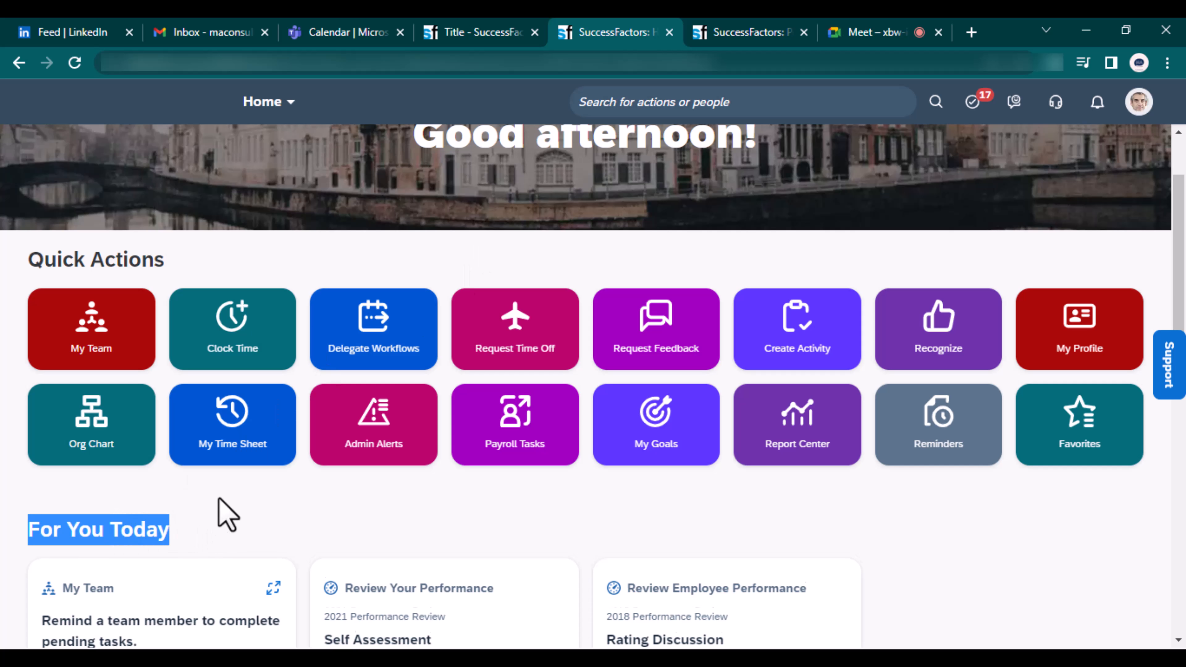
scroll(32, 430, down, 3)
scroll(179, 299, up, 1)
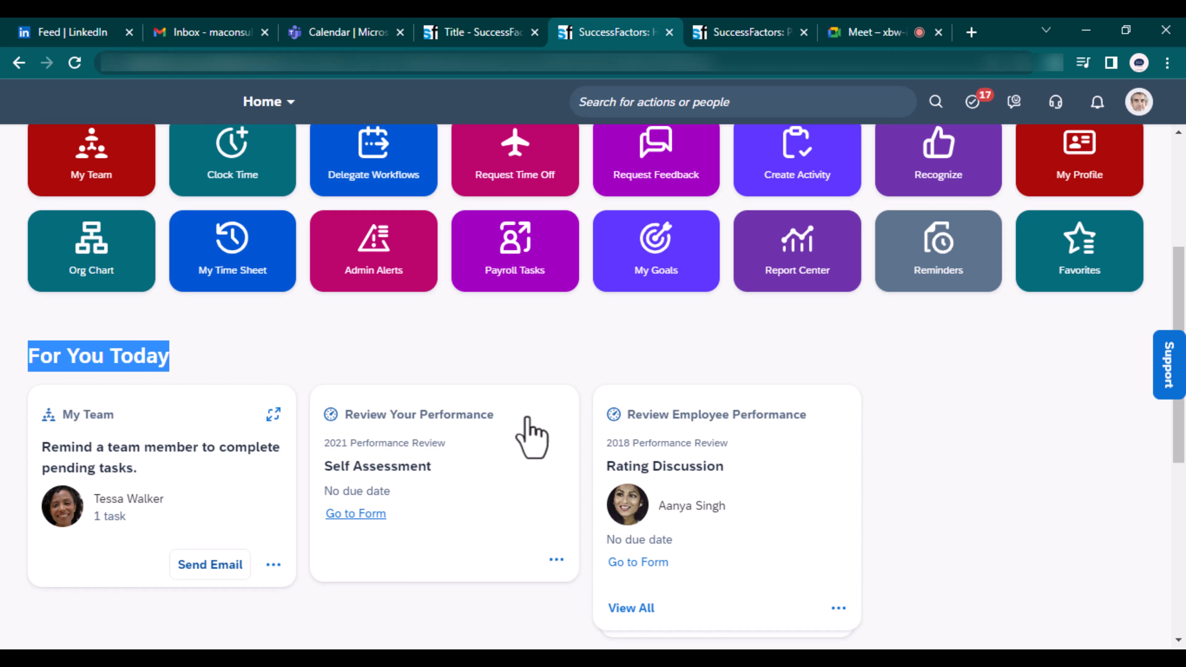
scroll(532, 432, up, 2)
scroll(532, 432, up, 4)
scroll(1051, 299, down, 8)
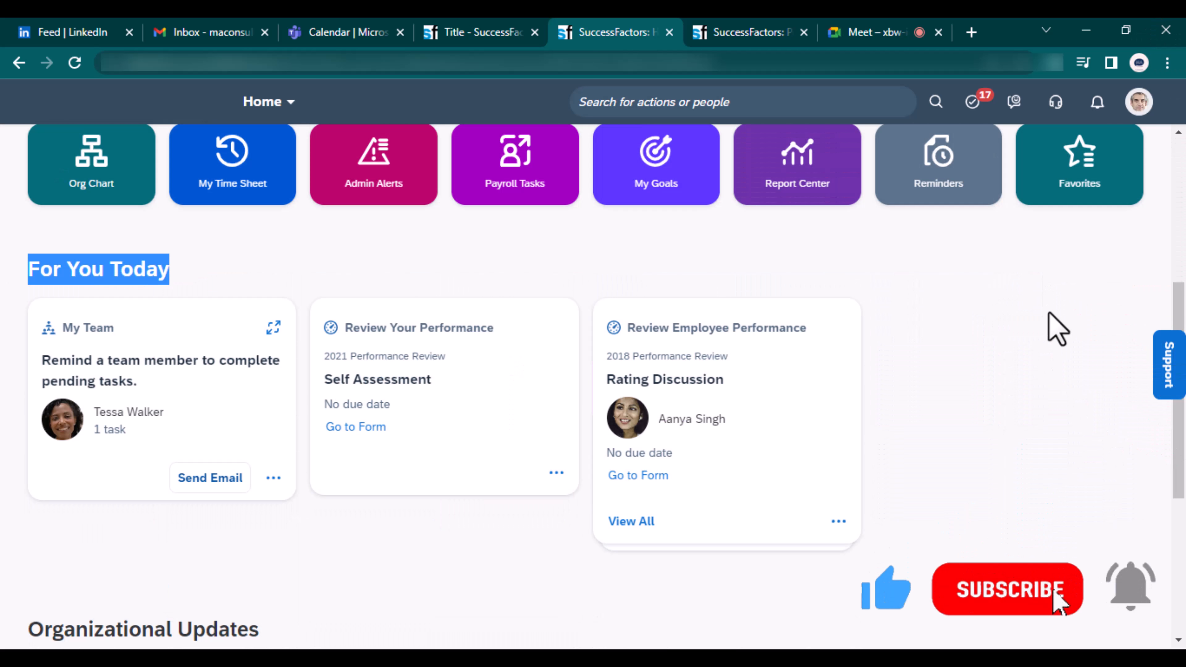
Step: End the proxy session for the first approver and return to the own account
scroll(1057, 333, up, 7)
click(1138, 102)
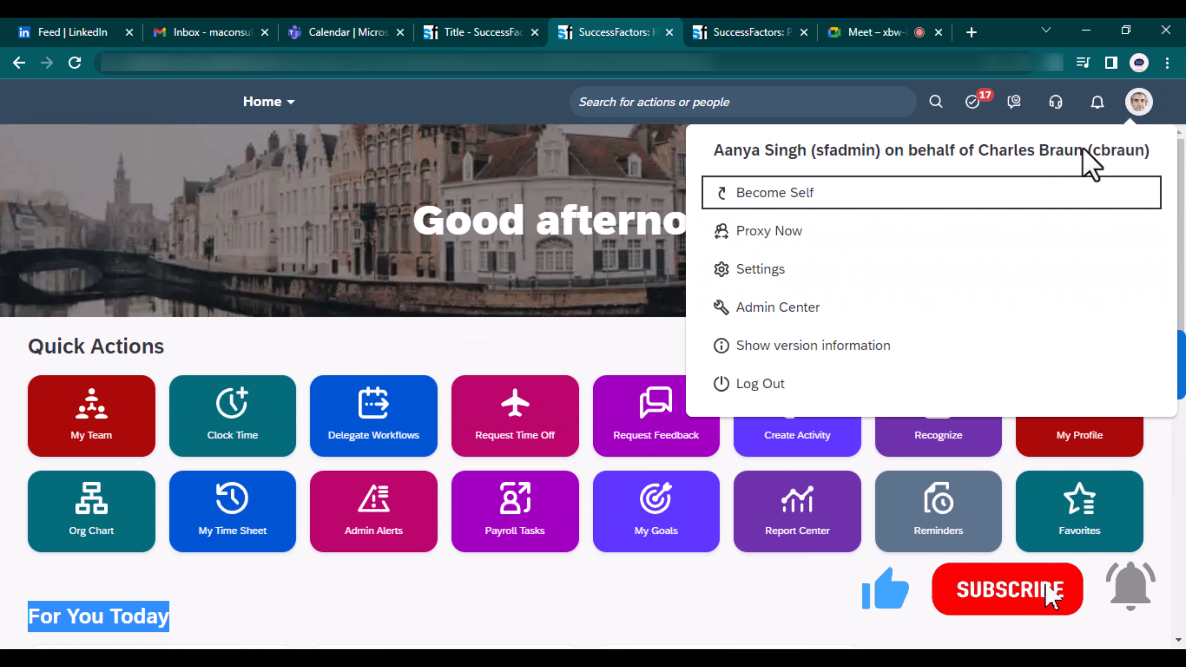
click(779, 199)
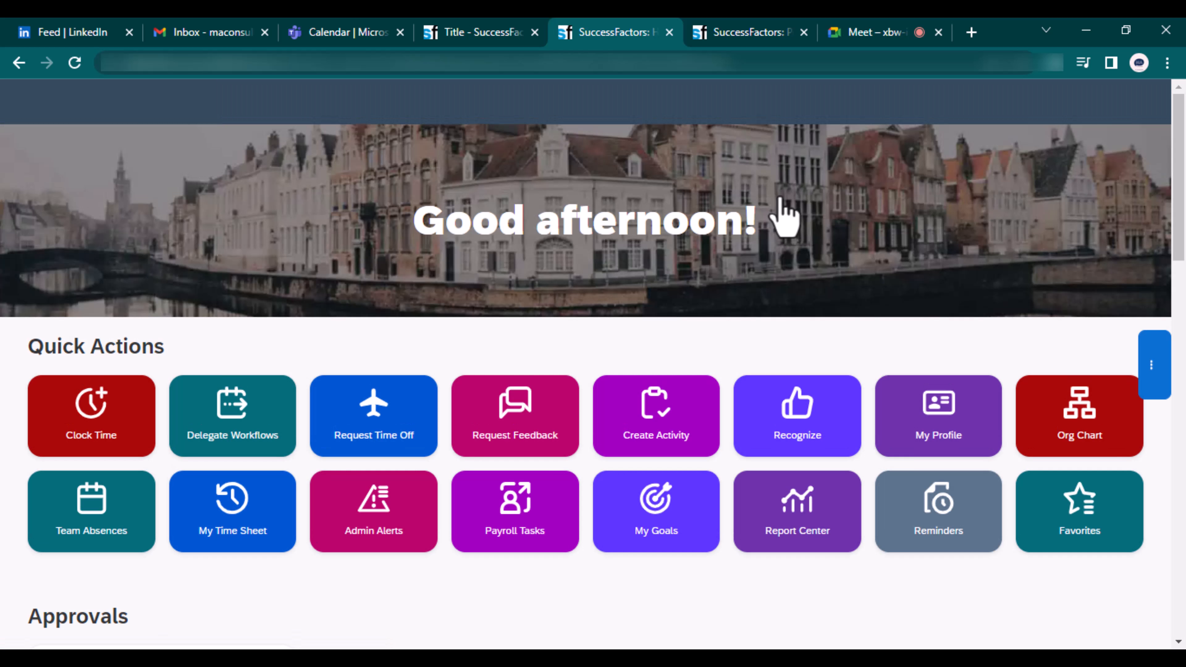
Step: Review the Approvals section on the home page for the address change request
scroll(705, 268, down, 5)
scroll(532, 413, up, 5)
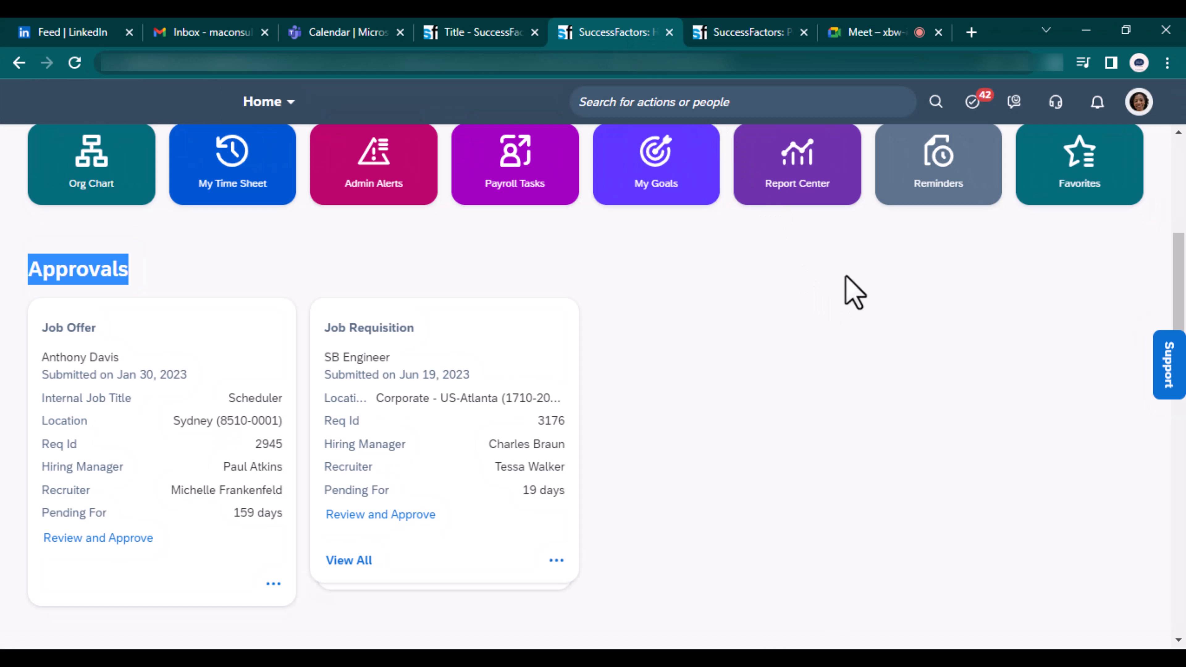
click(887, 33)
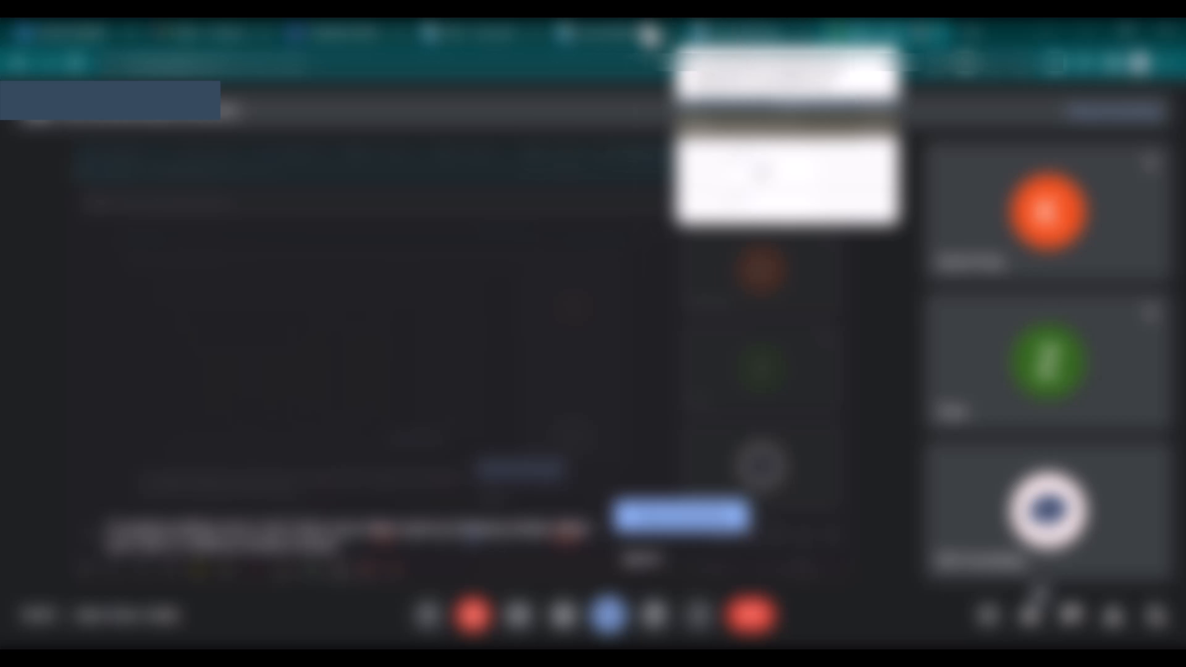
click(615, 37)
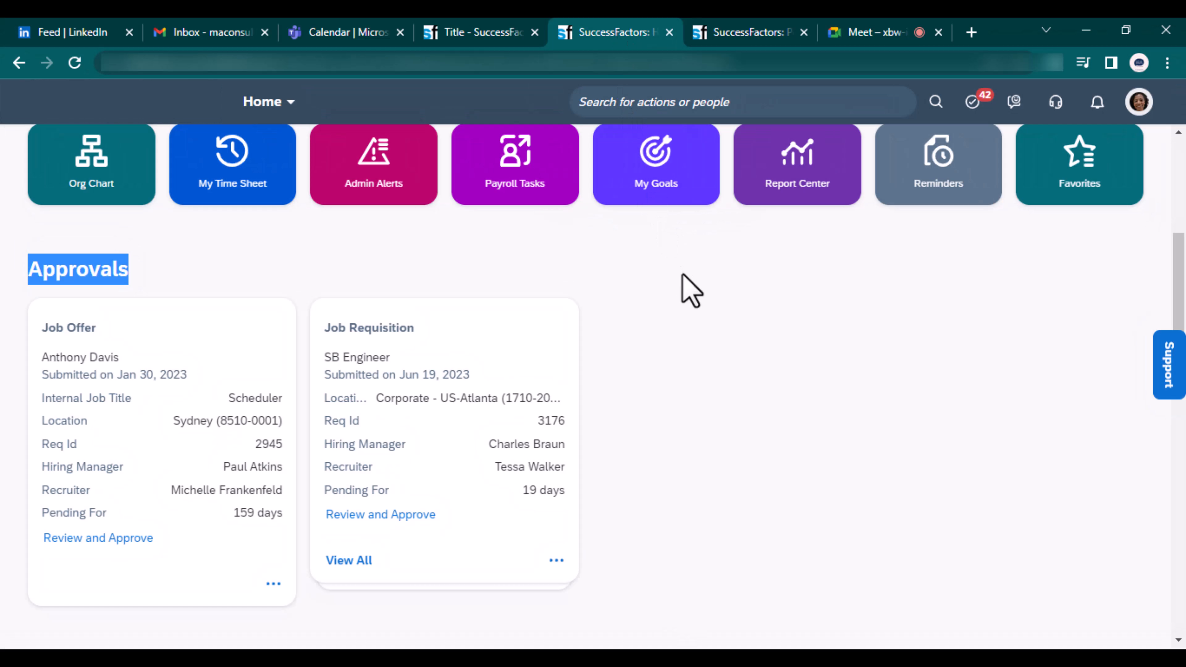
click(117, 280)
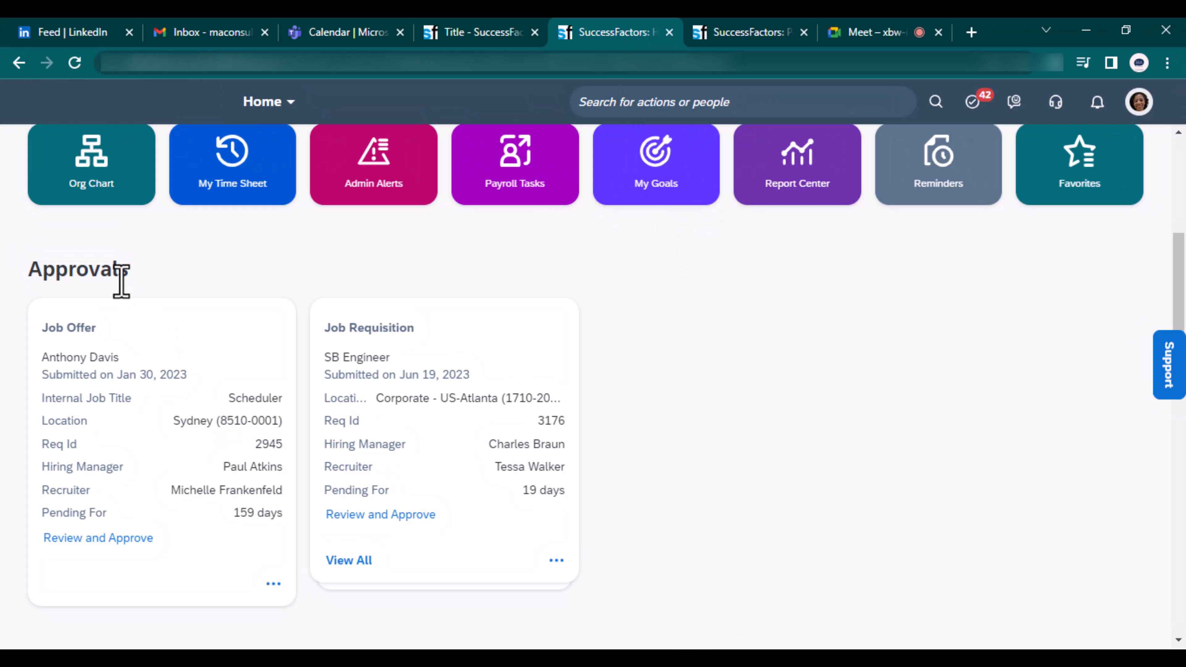
double_click(122, 280)
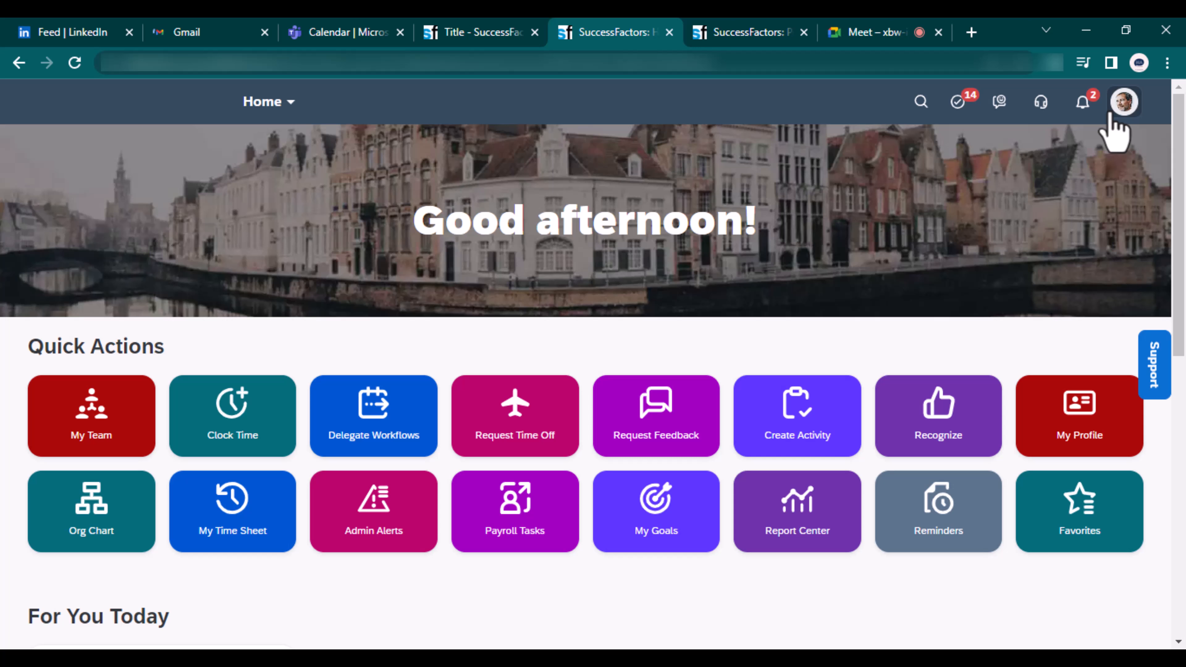
click(1114, 114)
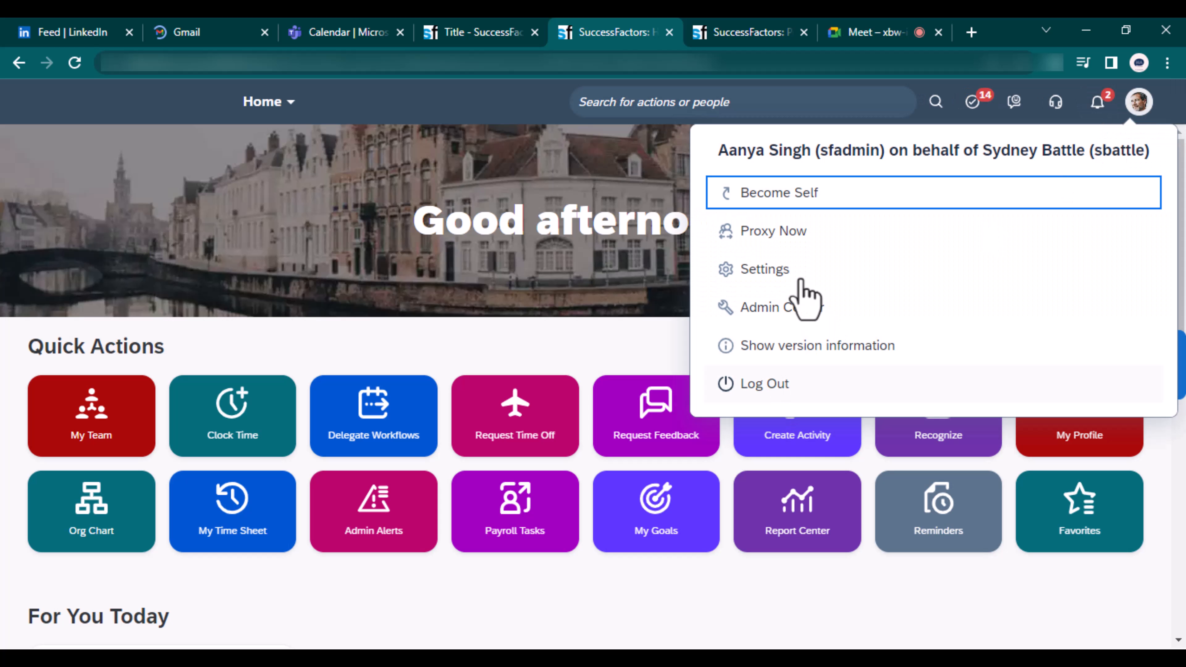
click(770, 231)
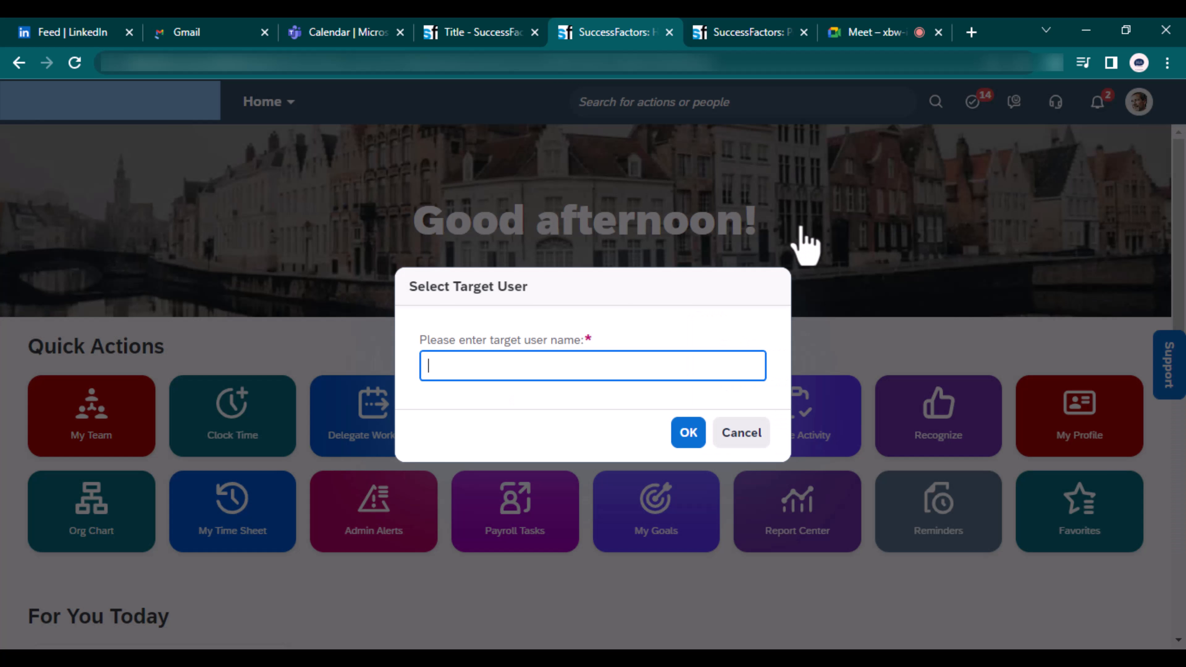
click(742, 434)
click(1139, 106)
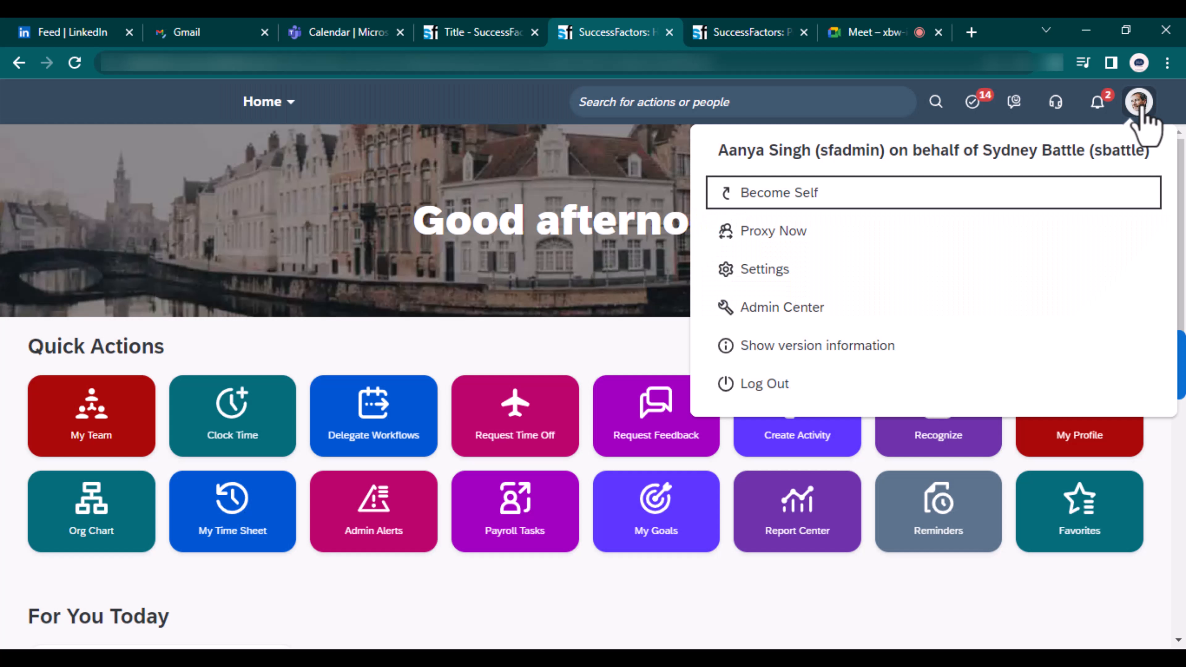
click(778, 230)
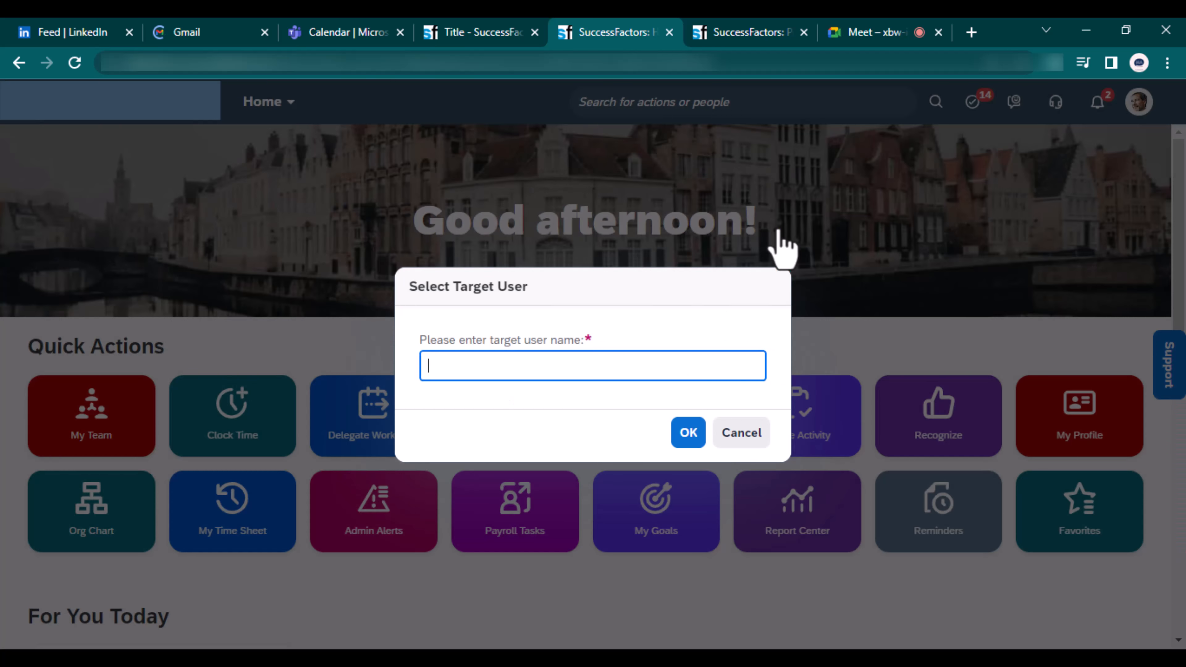
click(745, 435)
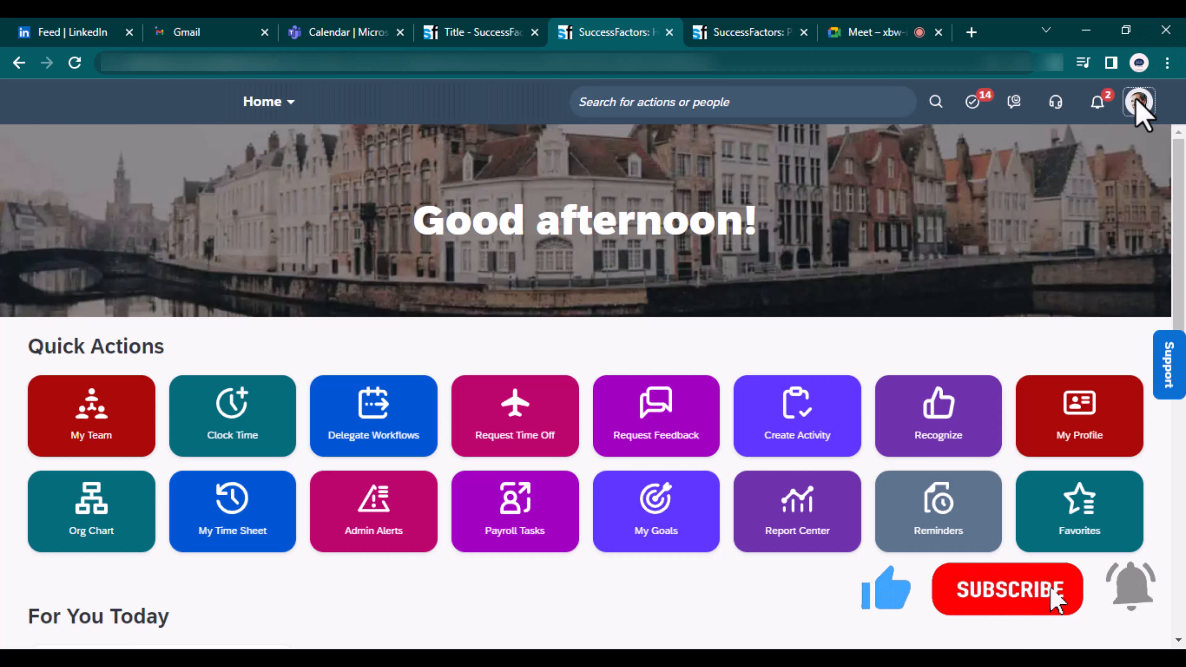
Step: End the current proxy session to return to the own account, and open My Employee File
click(1139, 105)
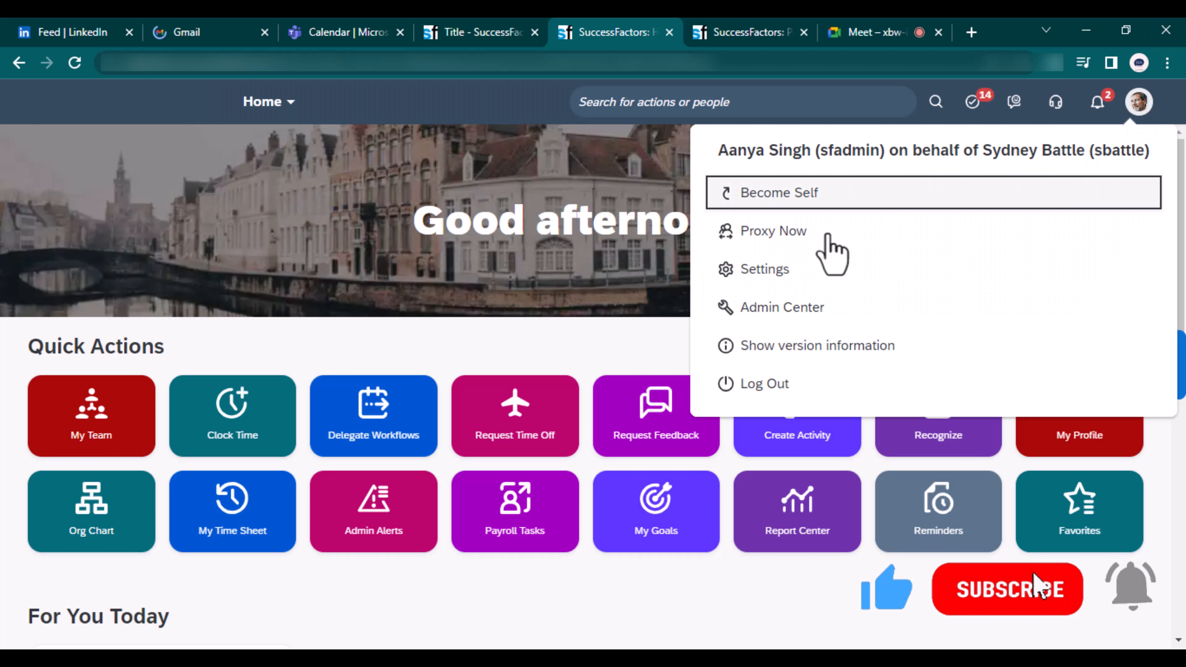
click(790, 203)
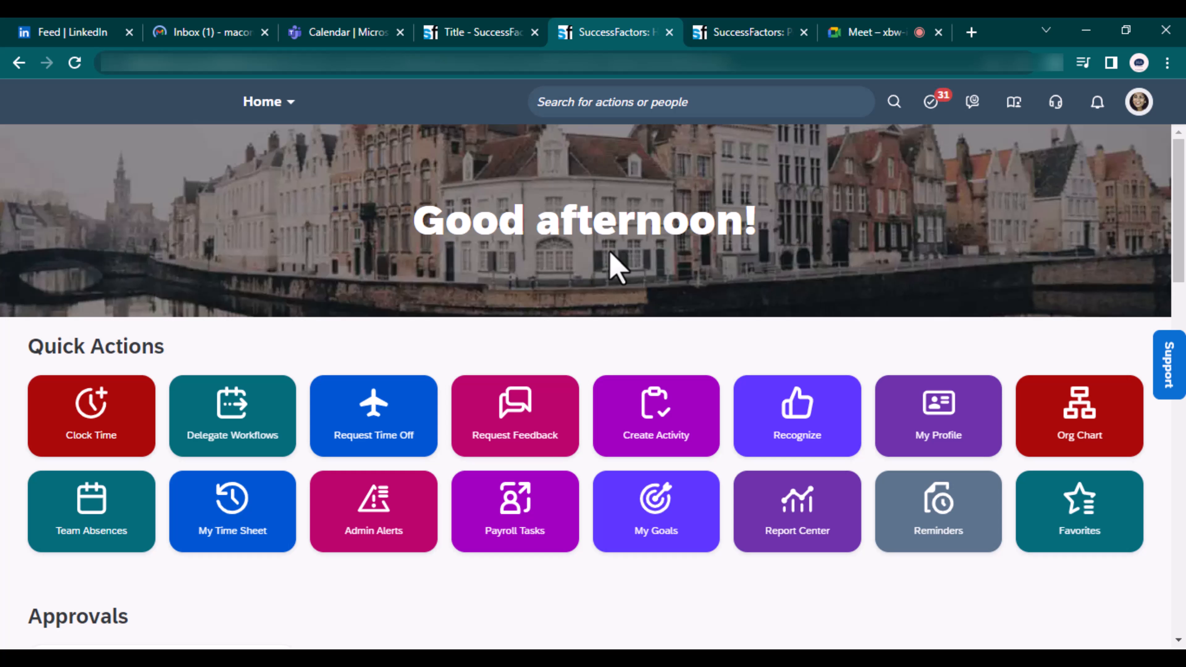
click(281, 104)
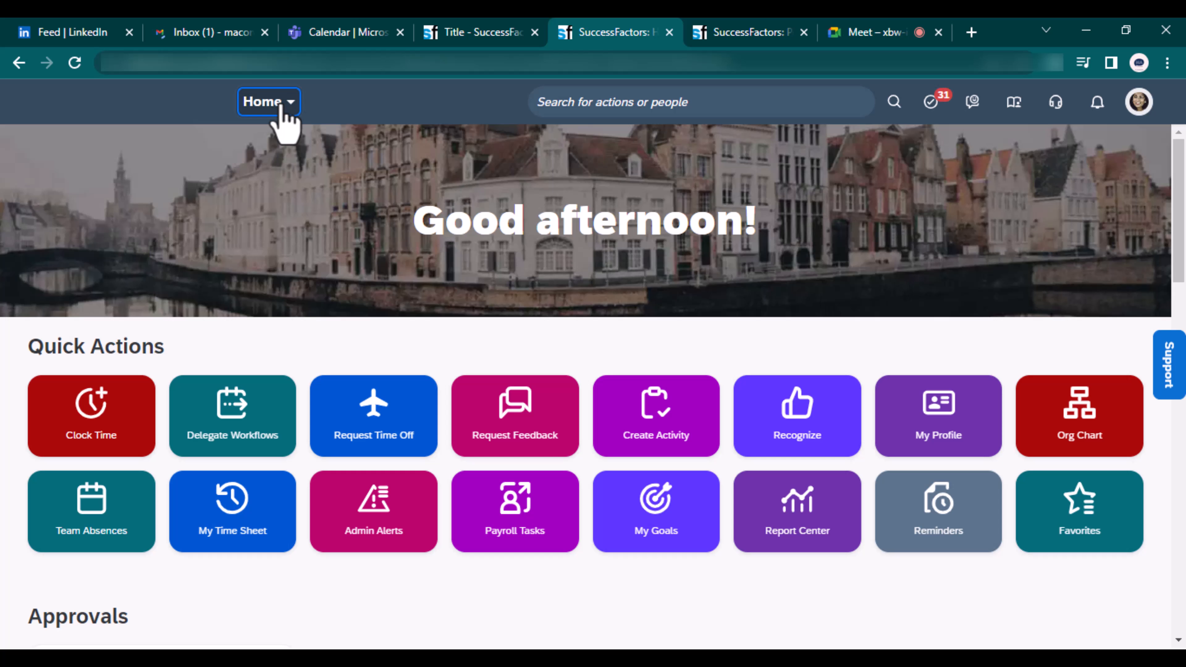
scroll(275, 507, down, 8)
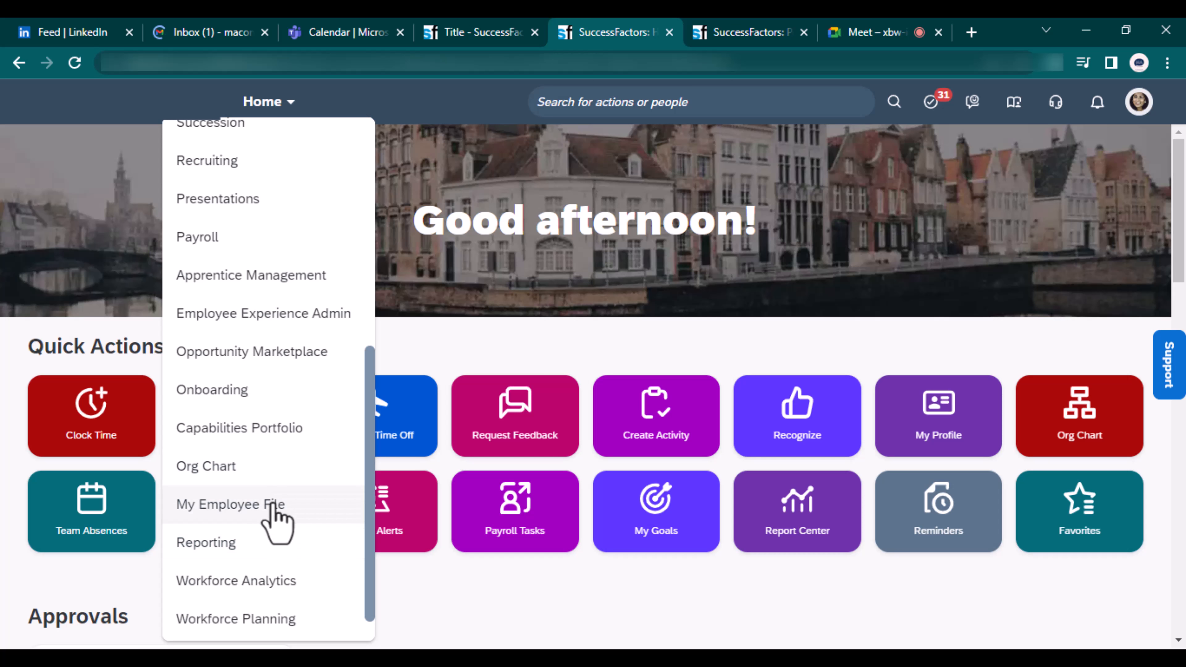
click(275, 507)
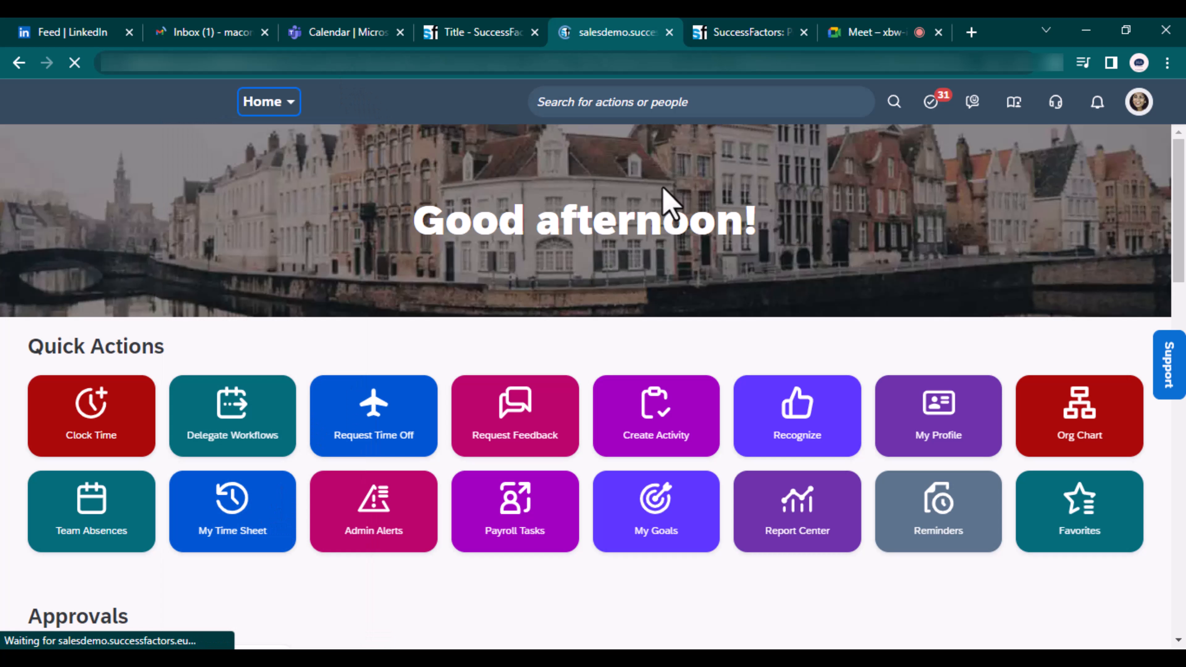